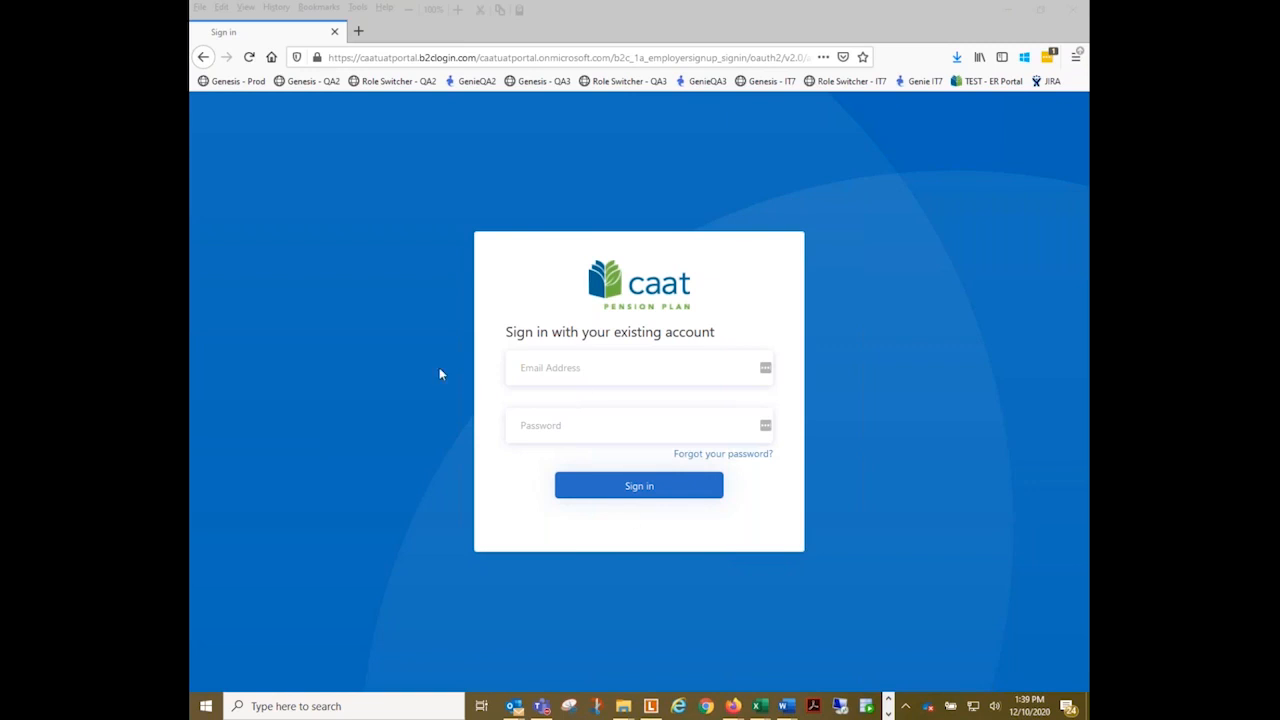
- Sign in to the employer portal with the employer e-mail address and account password
click(552, 372)
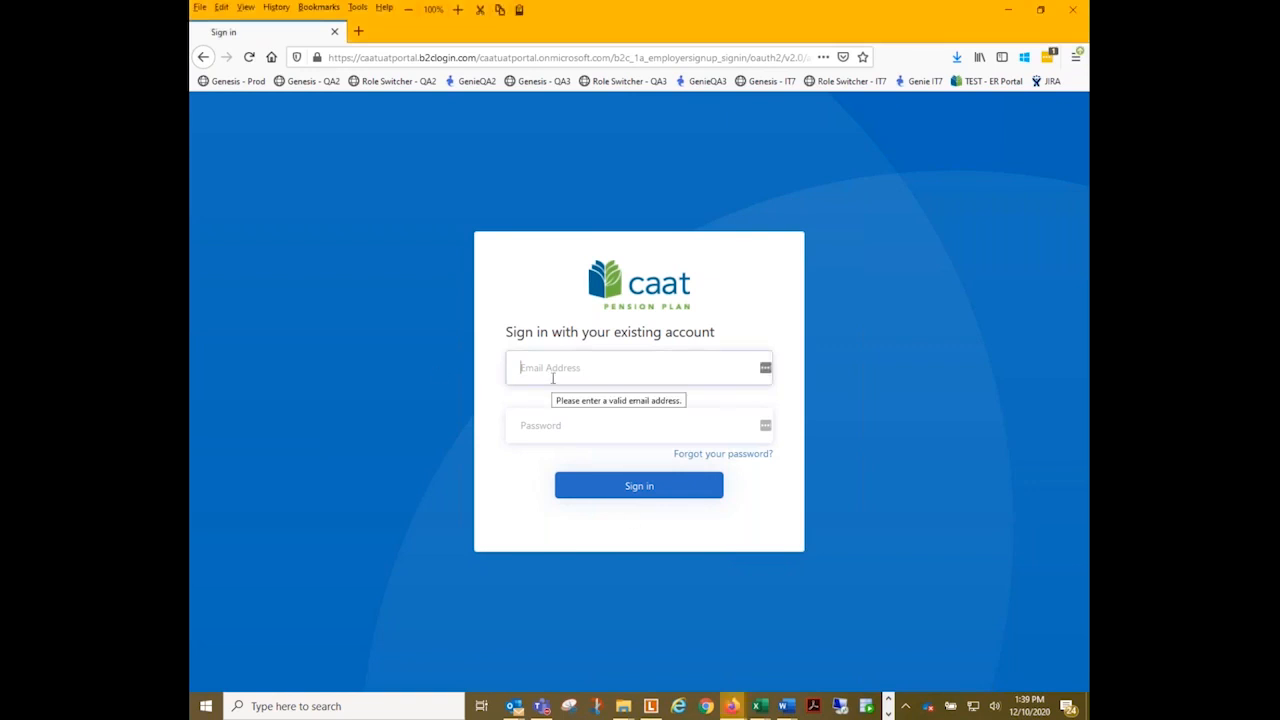
key(Tab)
text(•••••••••)
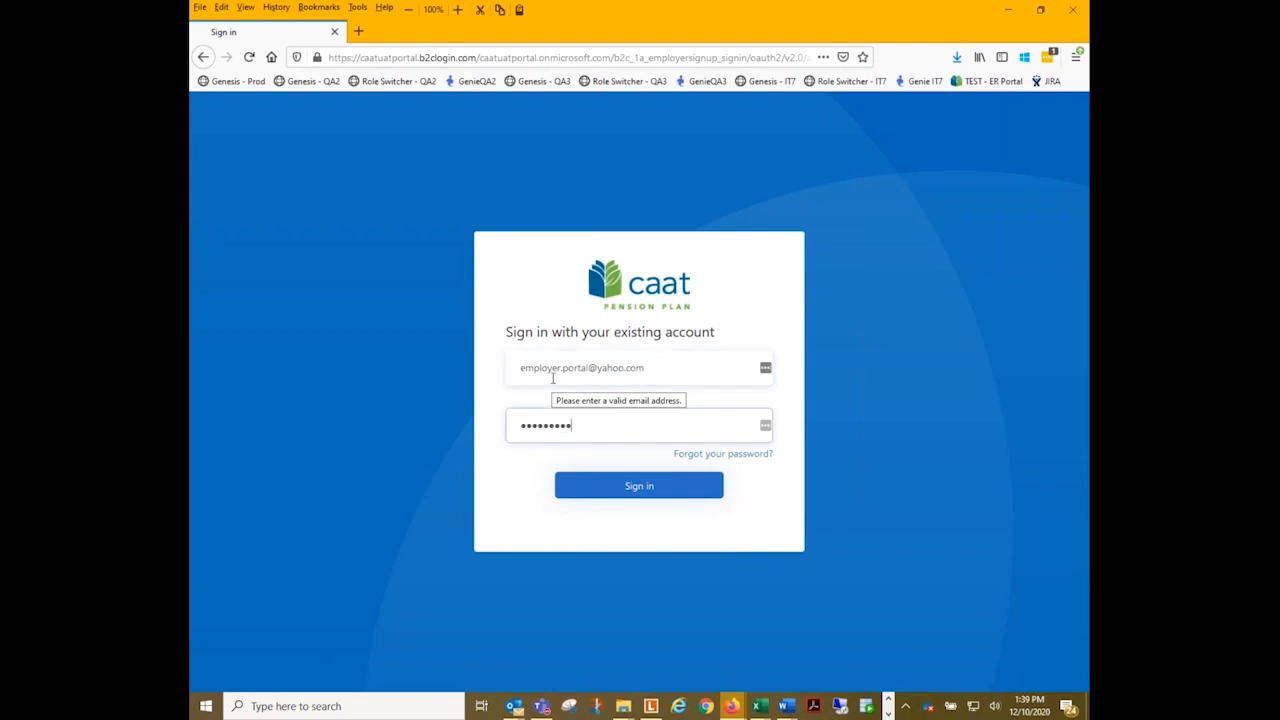
click(628, 487)
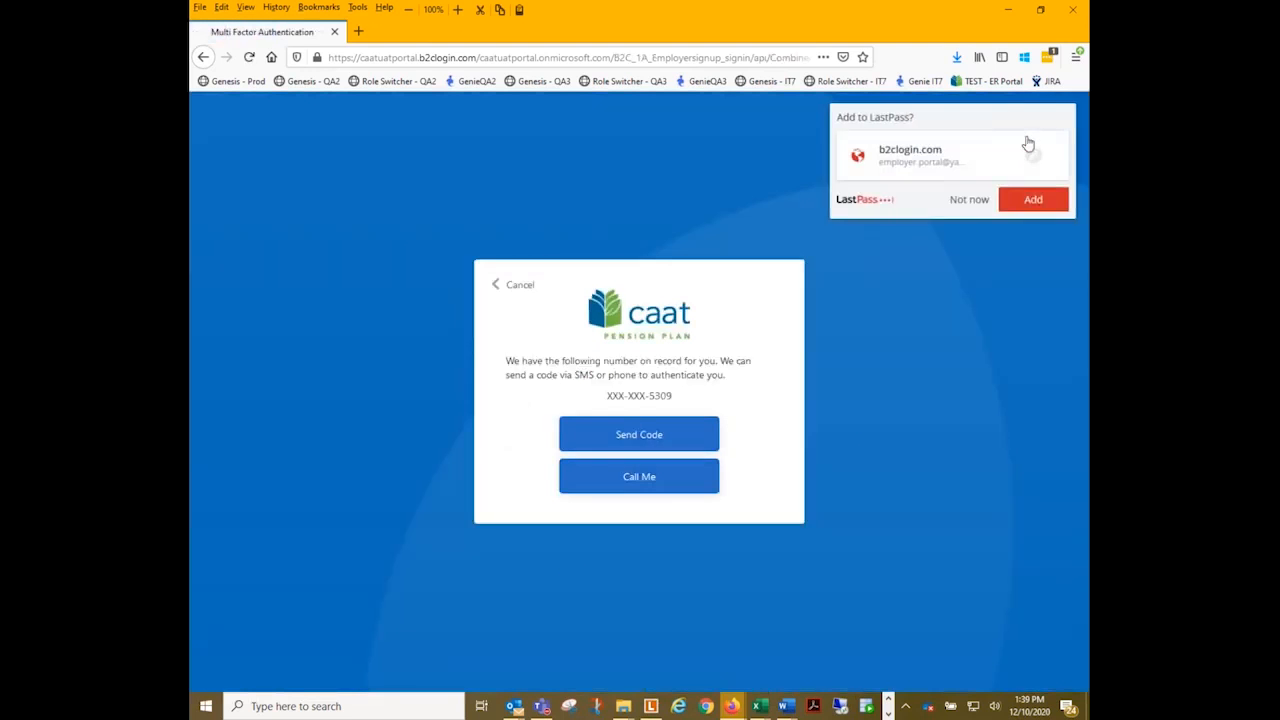
- Request an SMS verification code and enter the received code
click(634, 436)
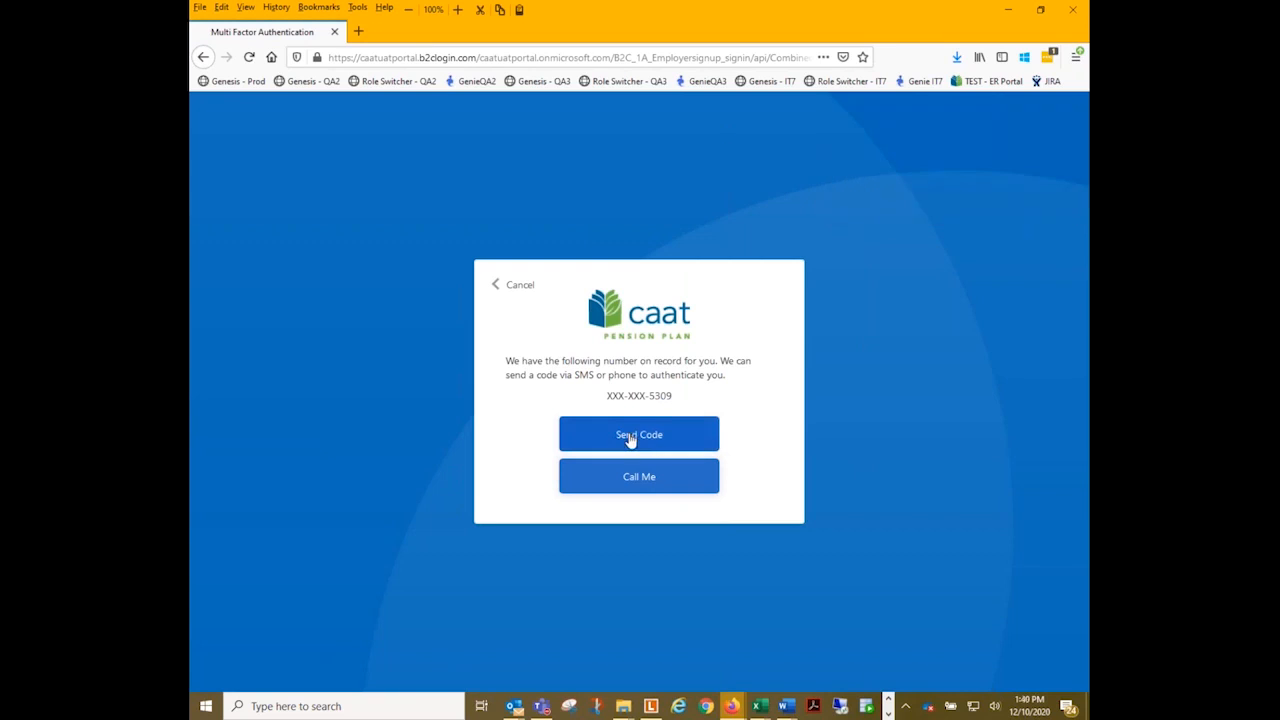
click(533, 471)
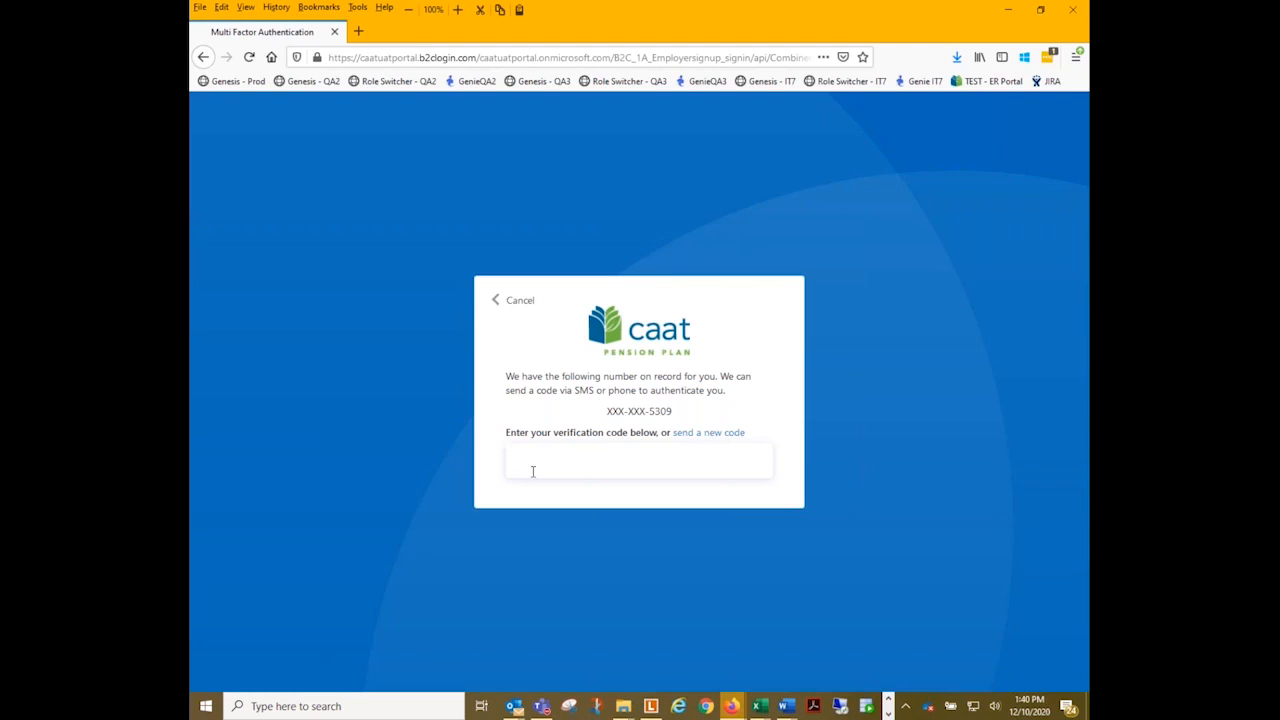
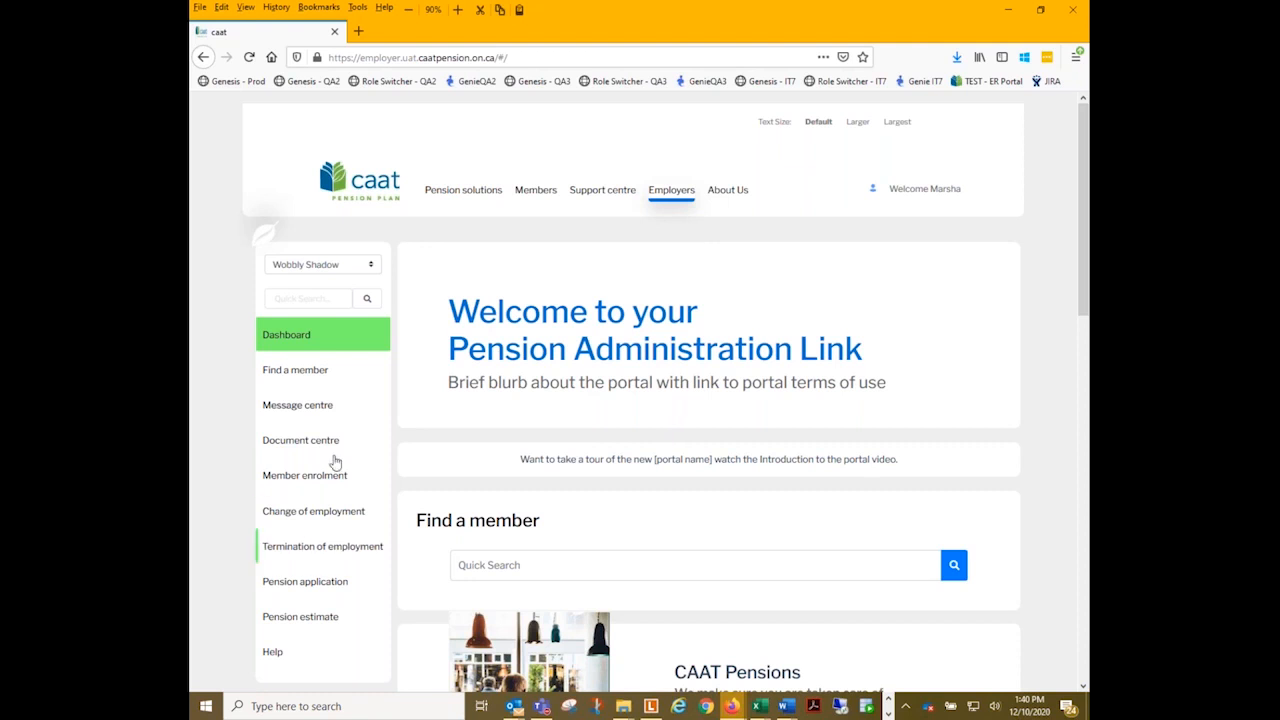
- Scroll through the dashboard to review the in-process Enrollment and the three transactions sent to CAAT
scroll(622, 368, down, 3)
scroll(500, 350, up, 3)
scroll(614, 271, down, 2)
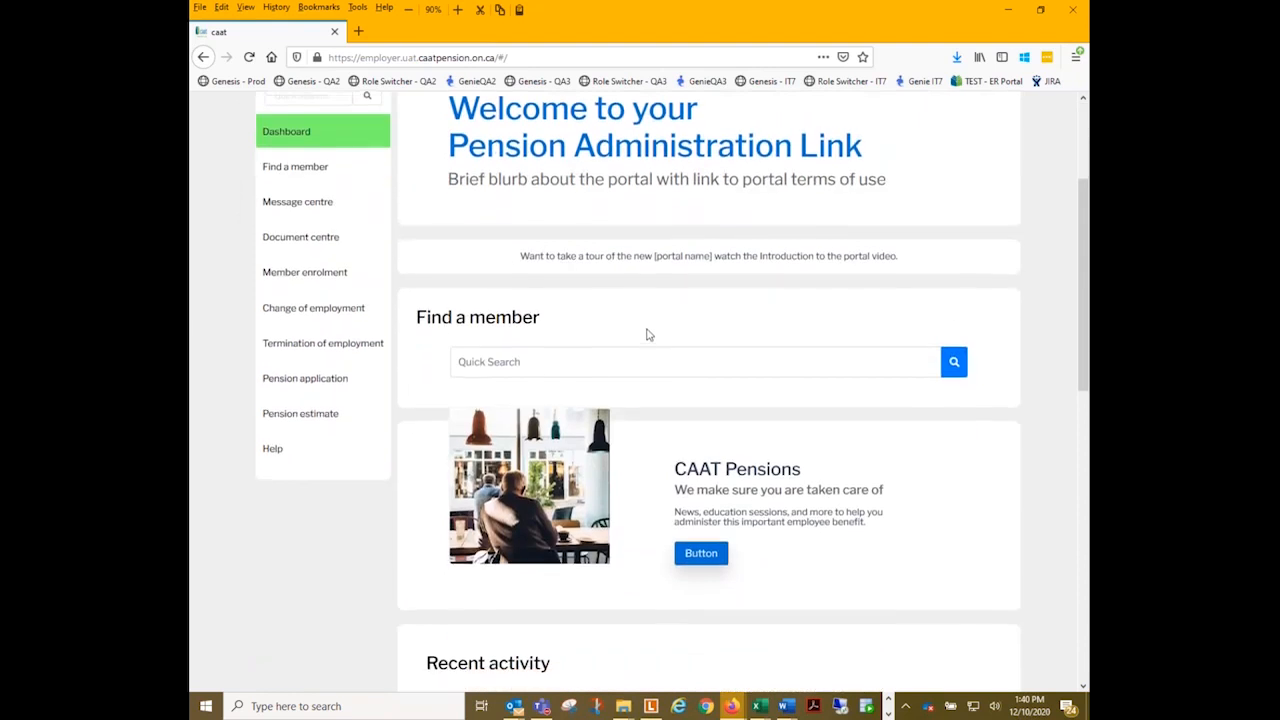
scroll(650, 334, down, 4)
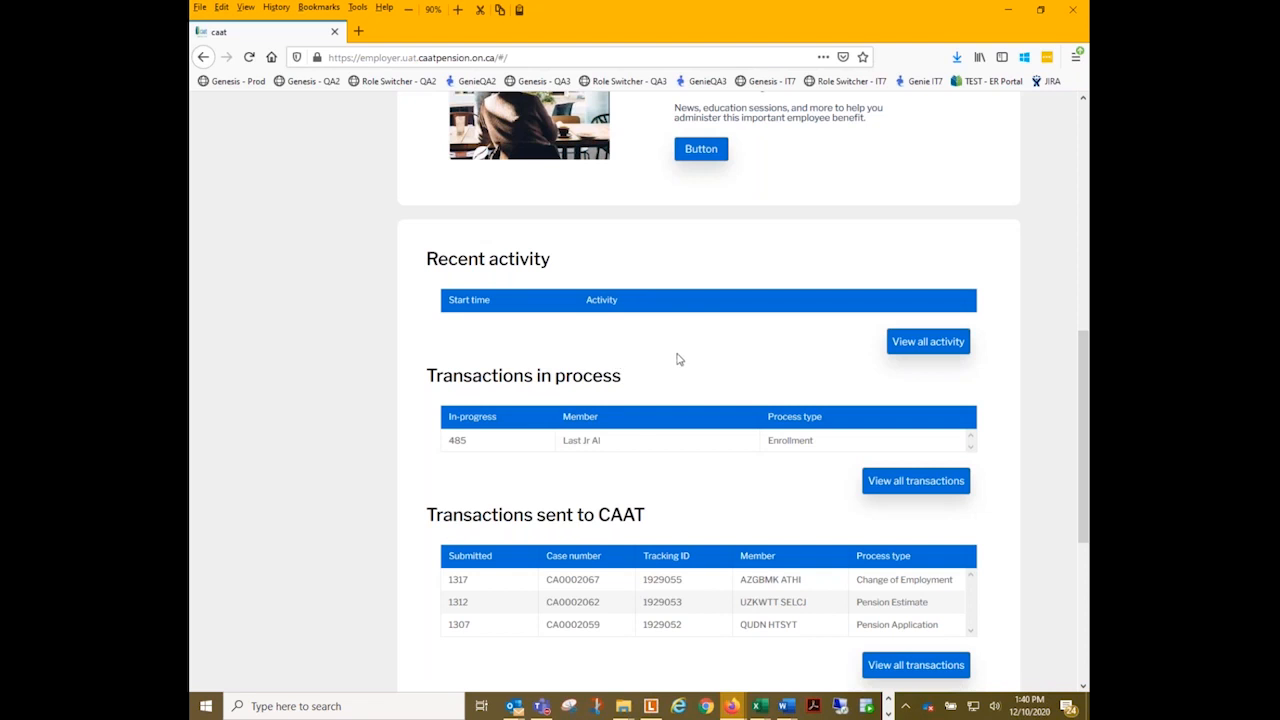
scroll(682, 356, down, 1)
scroll(682, 356, down, 1)
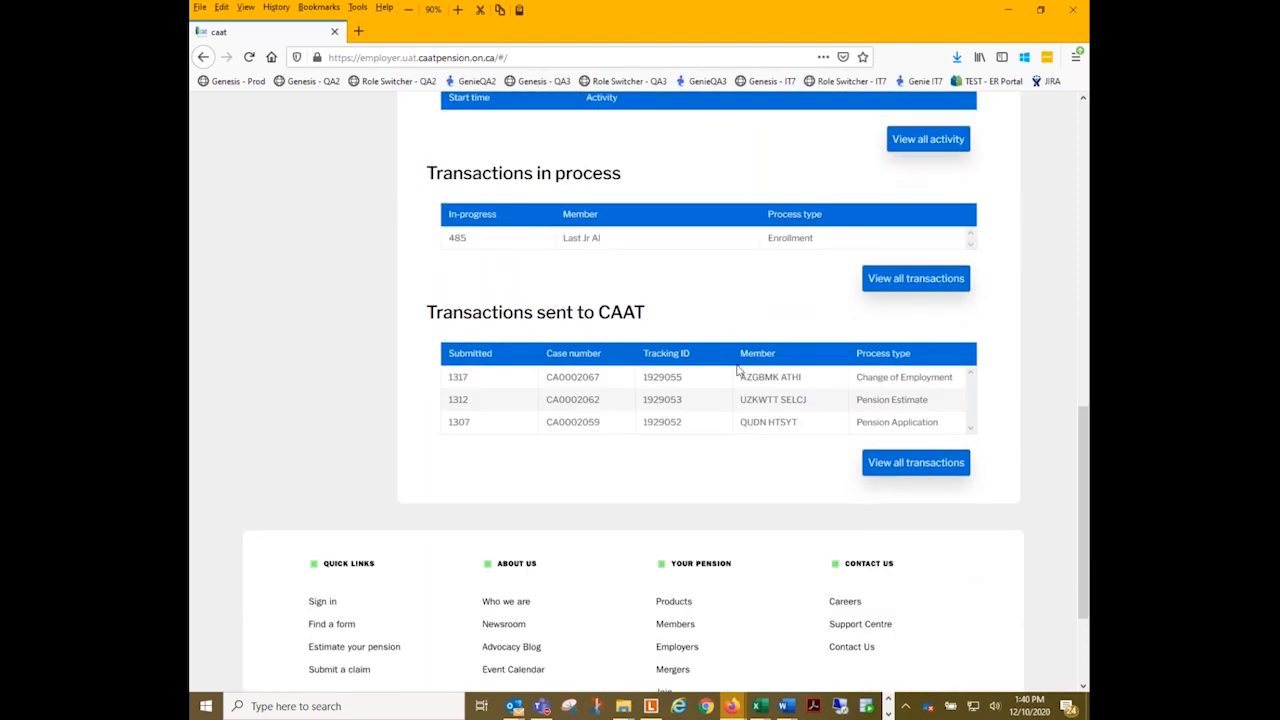
scroll(649, 394, up, 5)
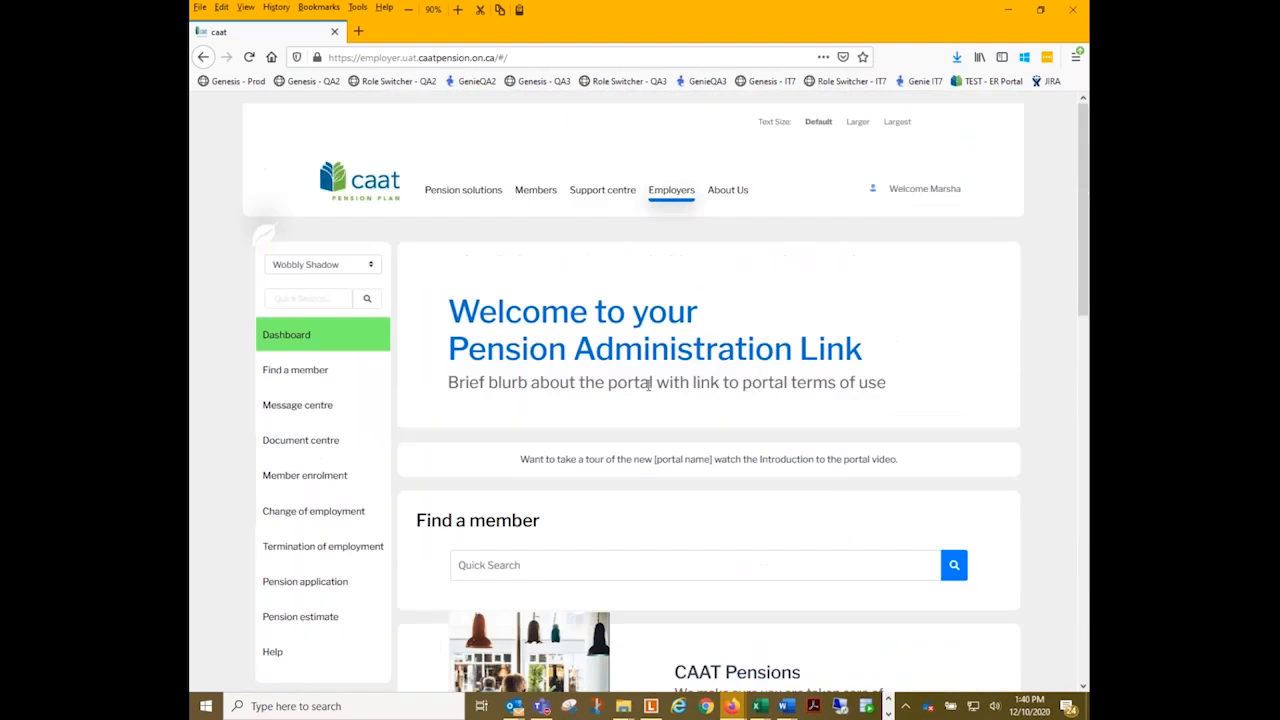
scroll(643, 378, down, 1)
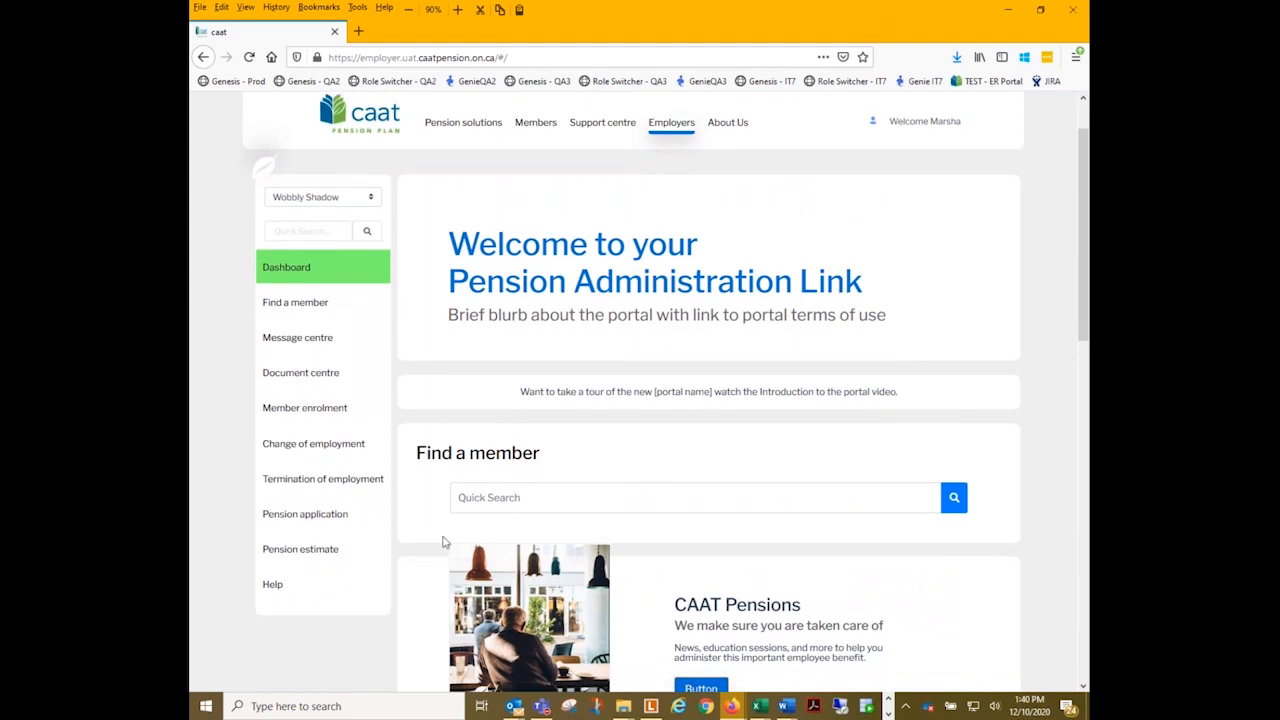
- Try a quick member search using the member's SIN
click(487, 502)
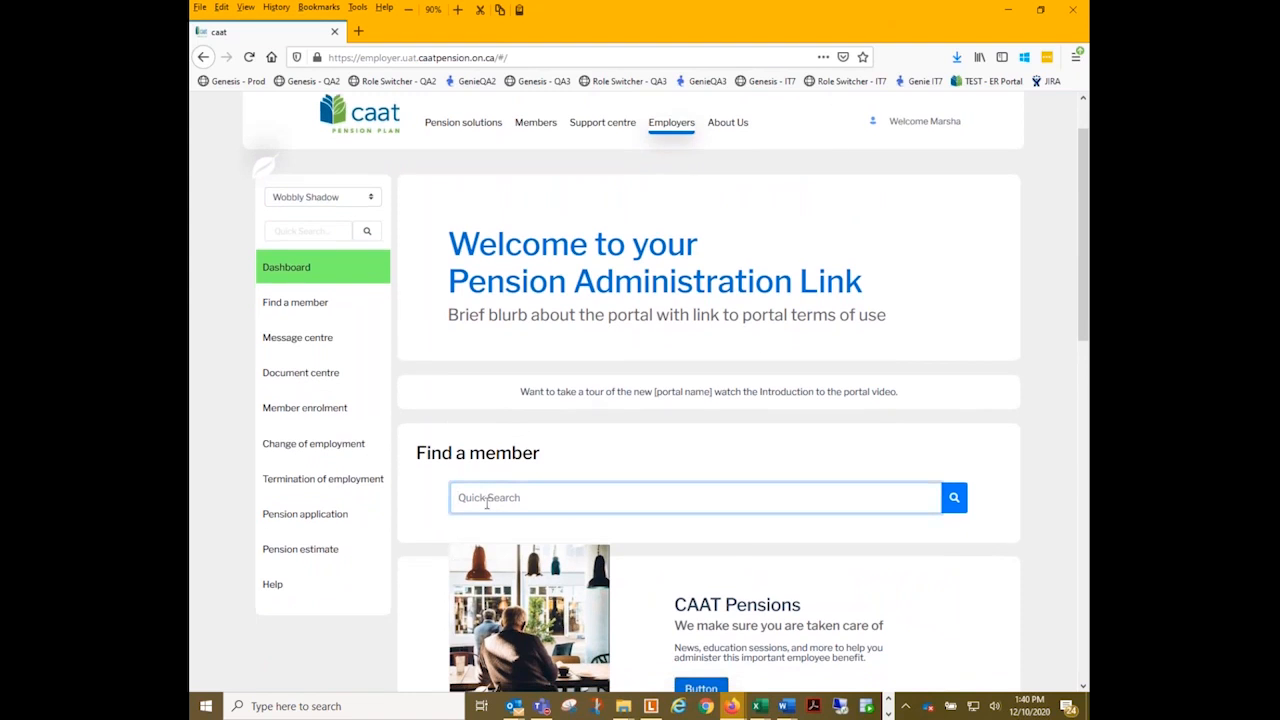
click(951, 496)
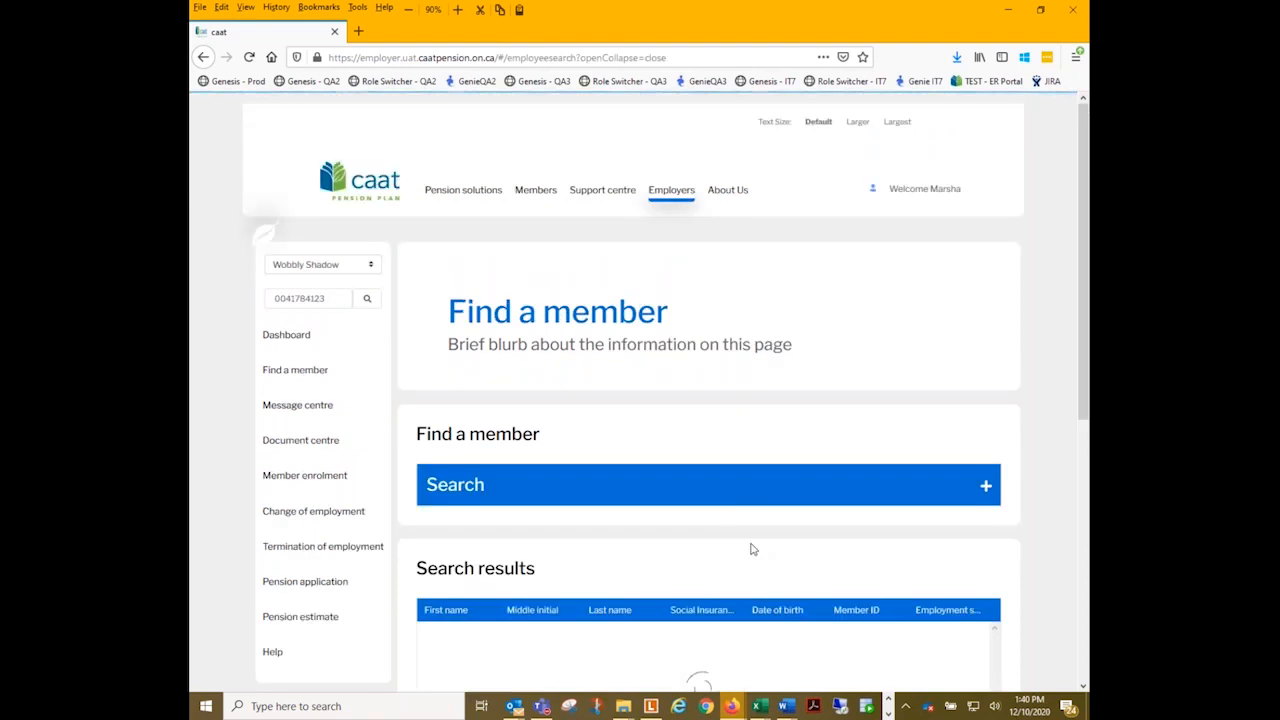
scroll(708, 520, down, 3)
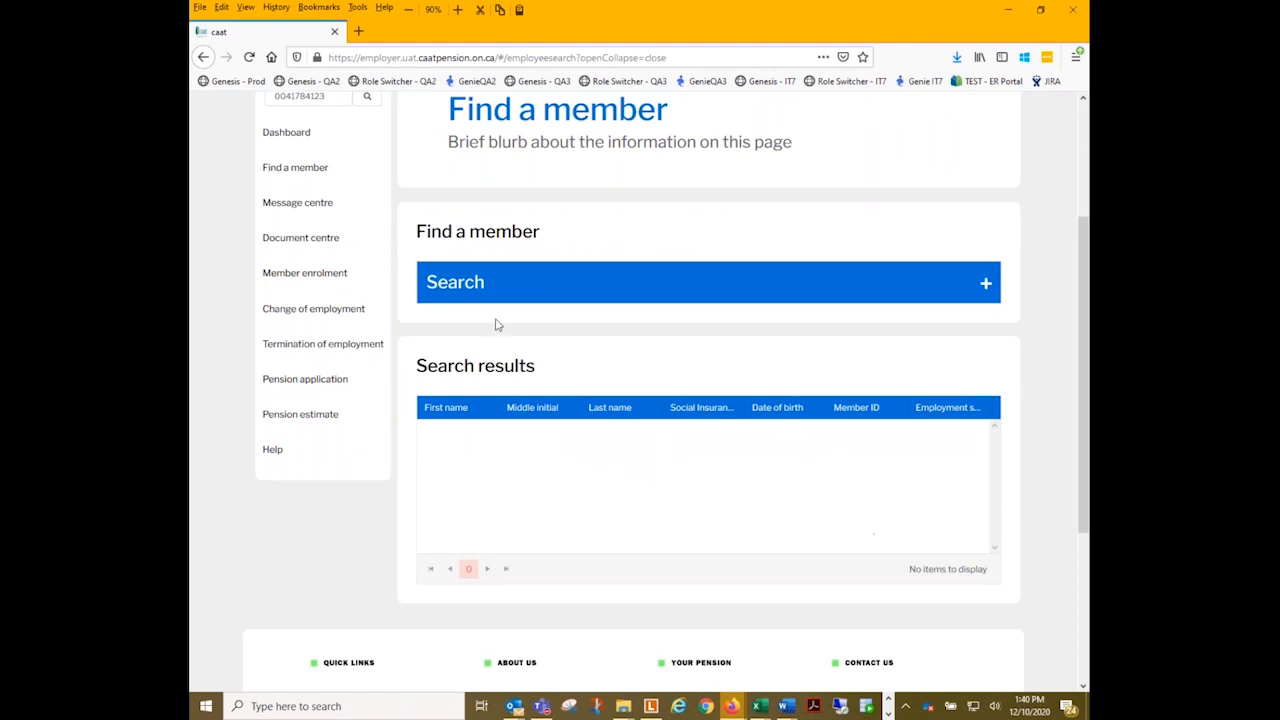
scroll(467, 342, down, 1)
scroll(465, 342, up, 4)
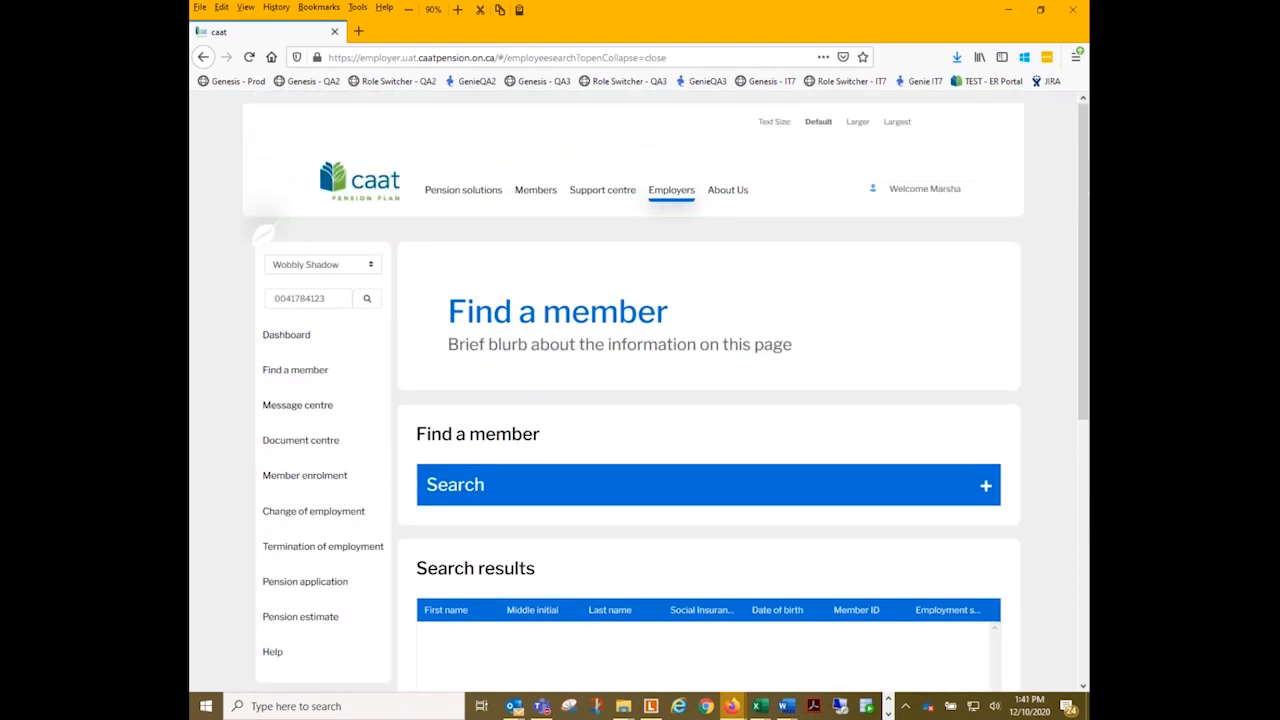
- Search by Social Insurance Number in the full Find a member form
click(268, 369)
click(625, 531)
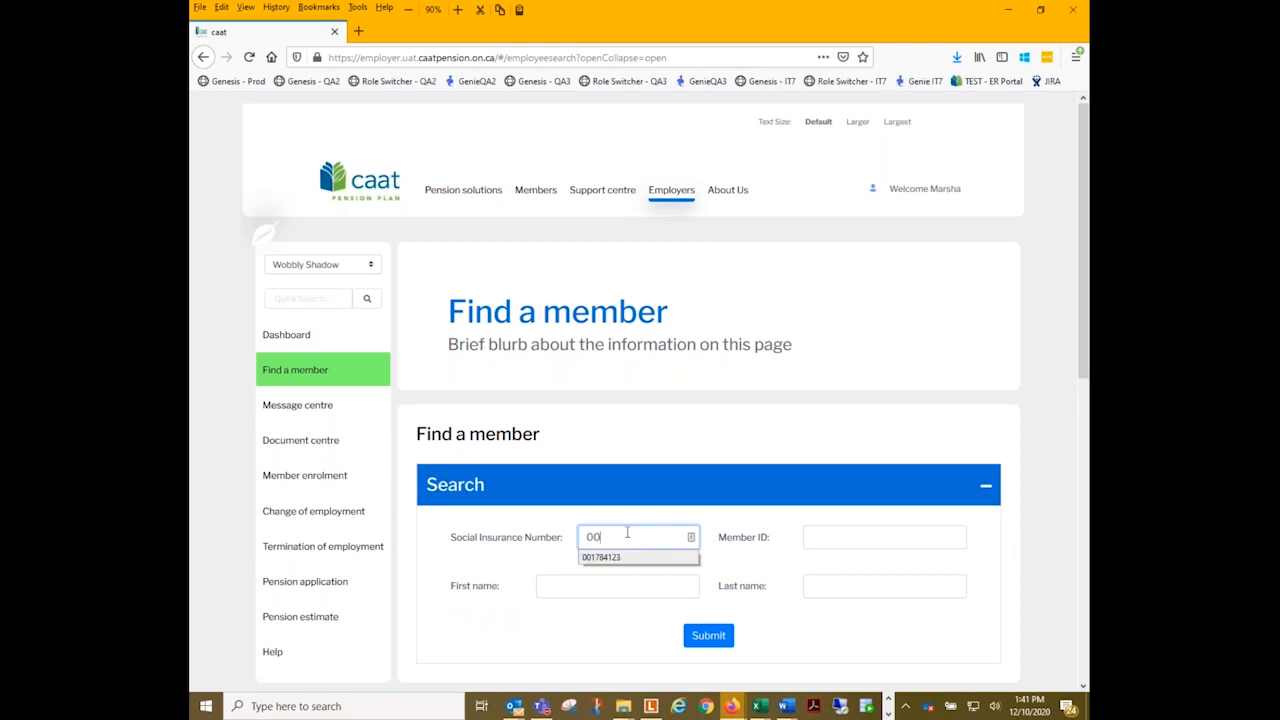
click(703, 637)
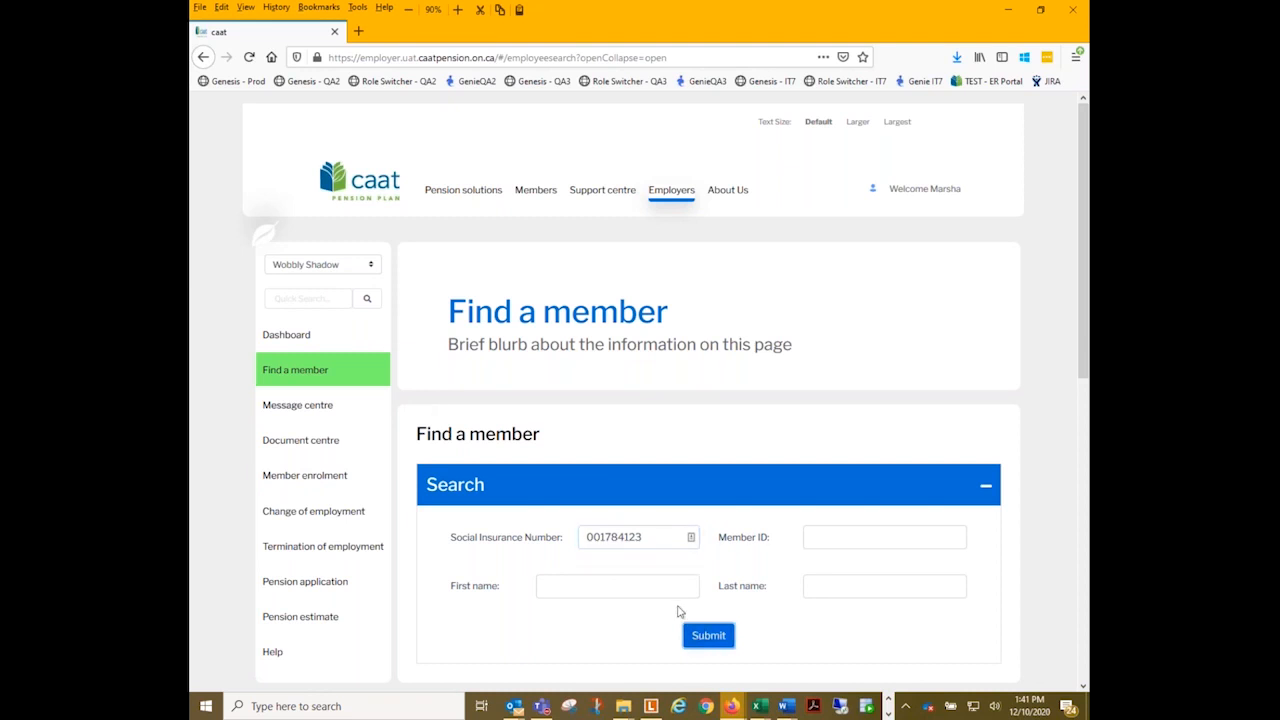
scroll(640, 560, down, 2)
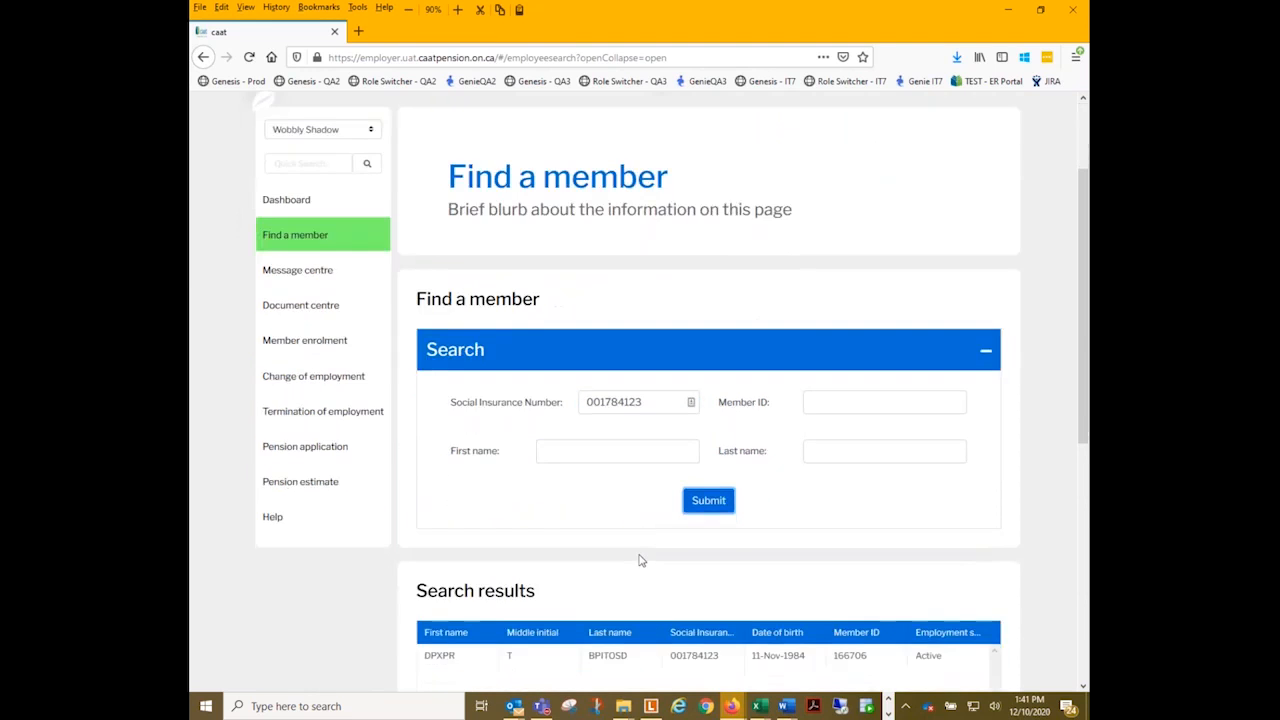
scroll(600, 550, down, 2)
scroll(600, 540, down, 1)
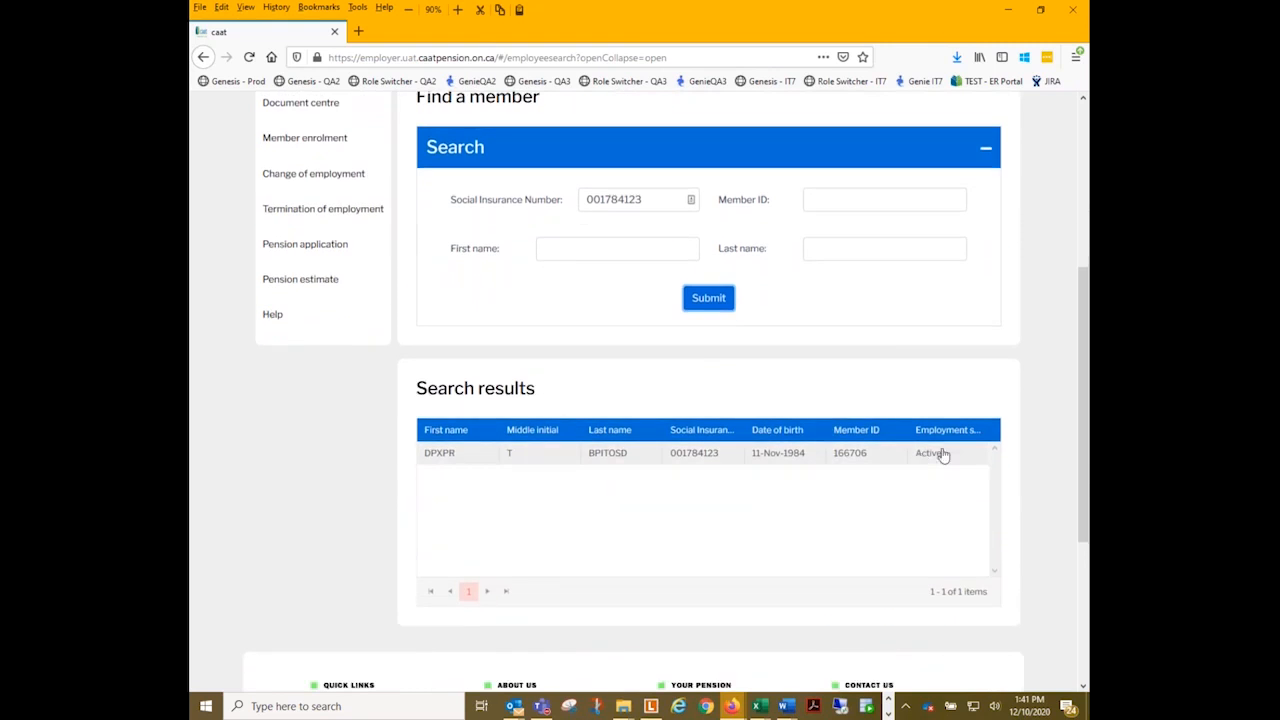
- Open the found active member's details page and review it
click(858, 463)
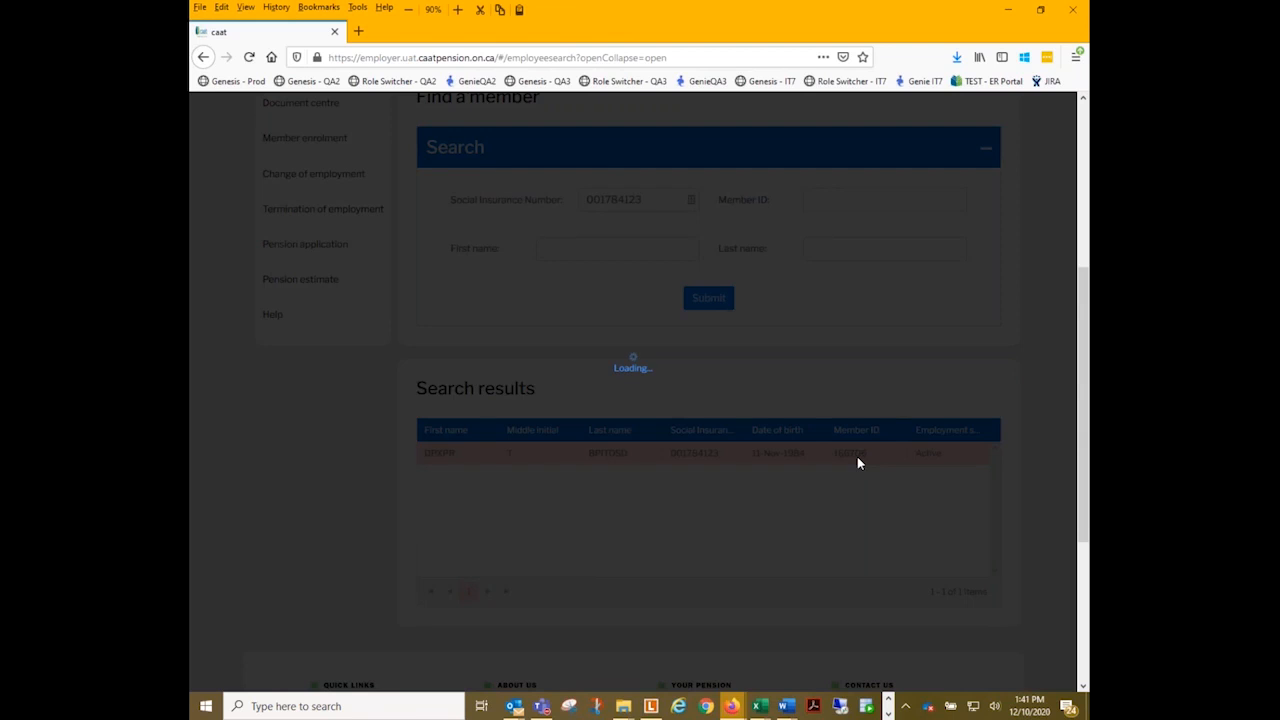
scroll(557, 442, down, 2)
scroll(789, 294, down, 2)
scroll(829, 289, up, 4)
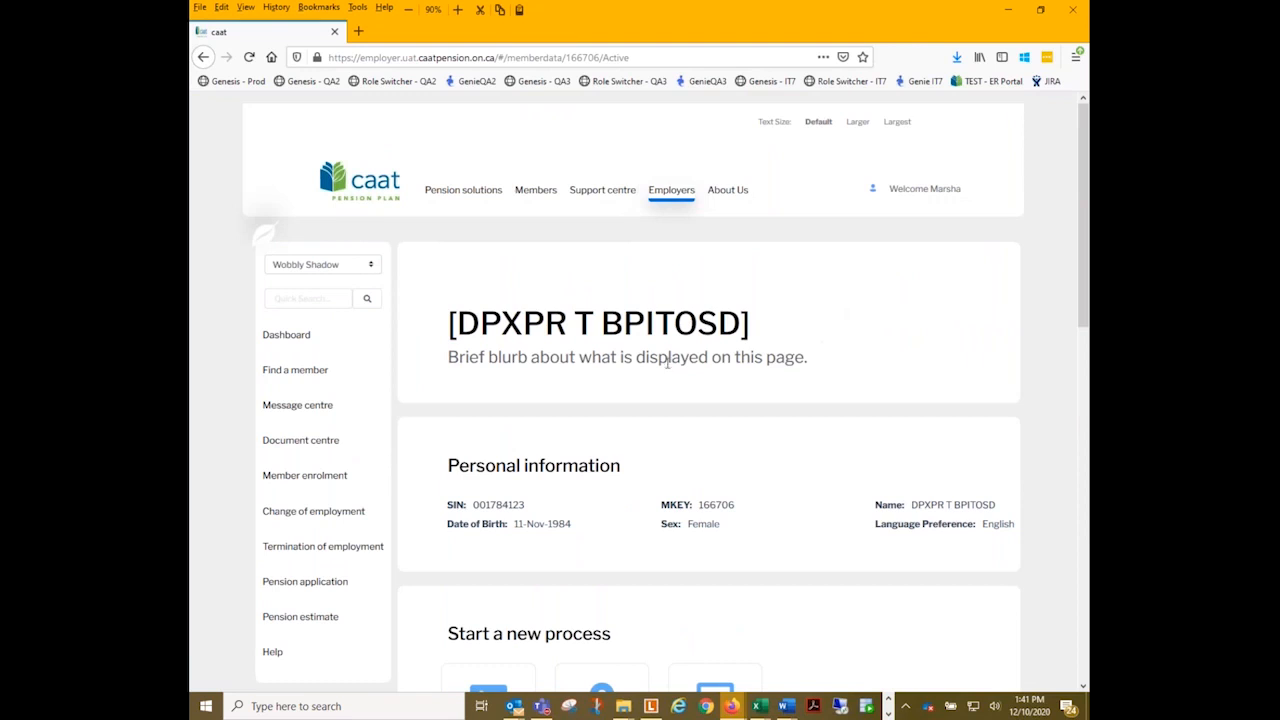
scroll(817, 334, down, 3)
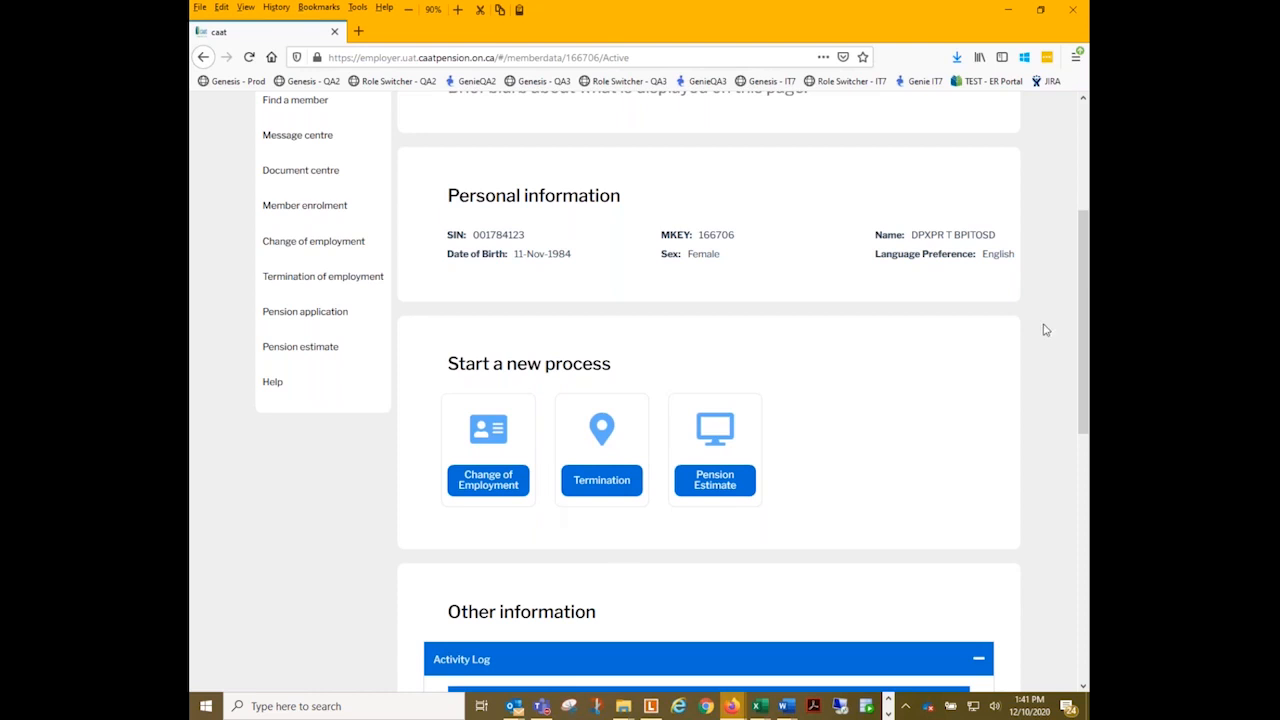
scroll(692, 402, up, 5)
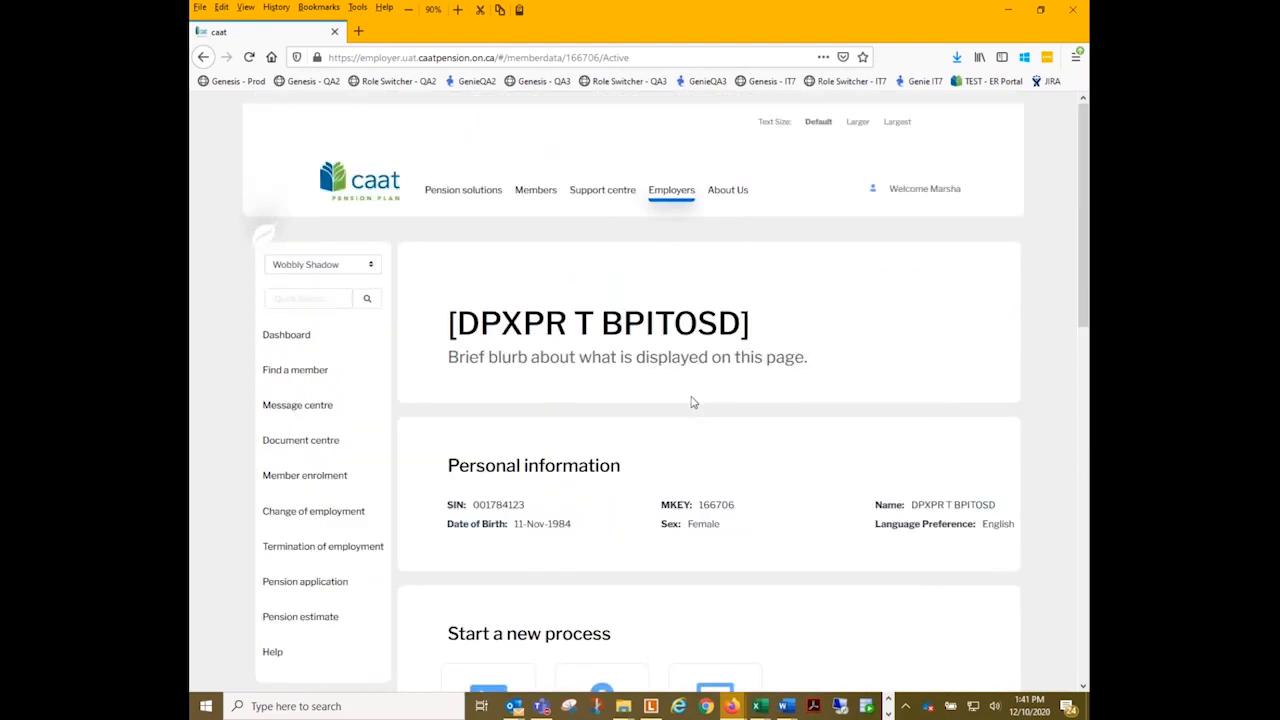
scroll(757, 171, down, 3)
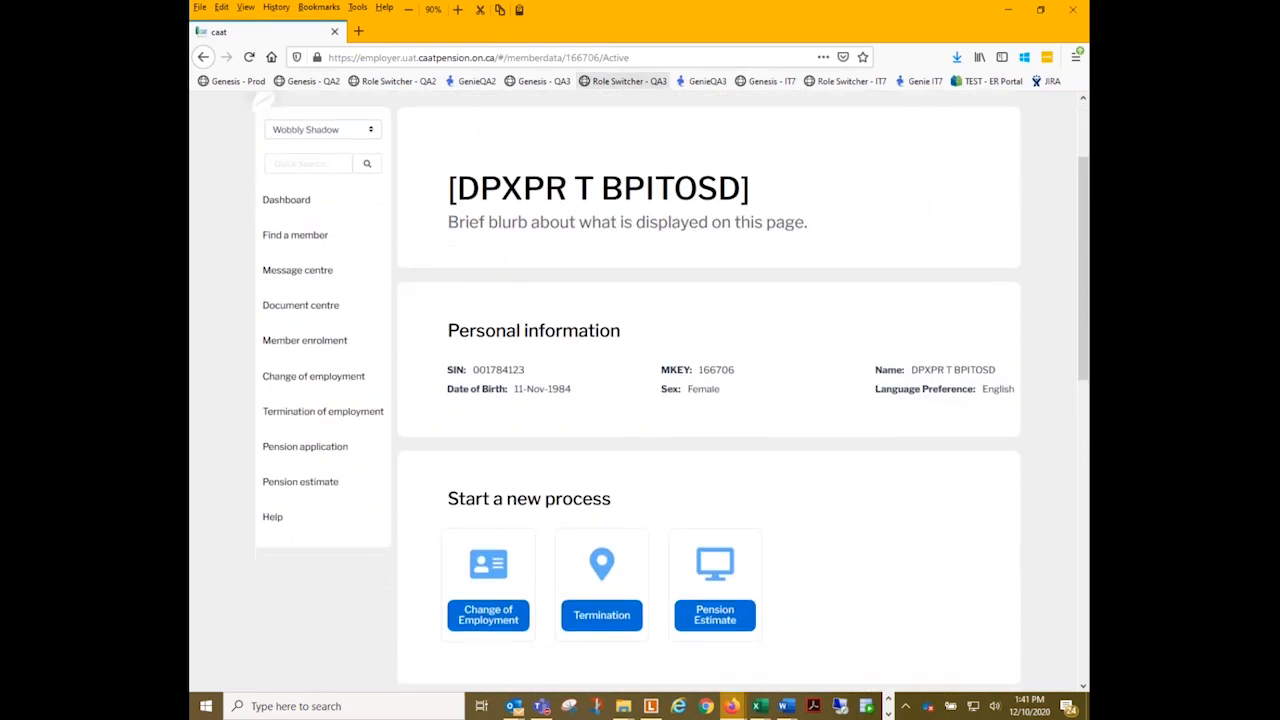
- Start a new member enrolment and verify the new member's SIN to reach the blank form
click(295, 341)
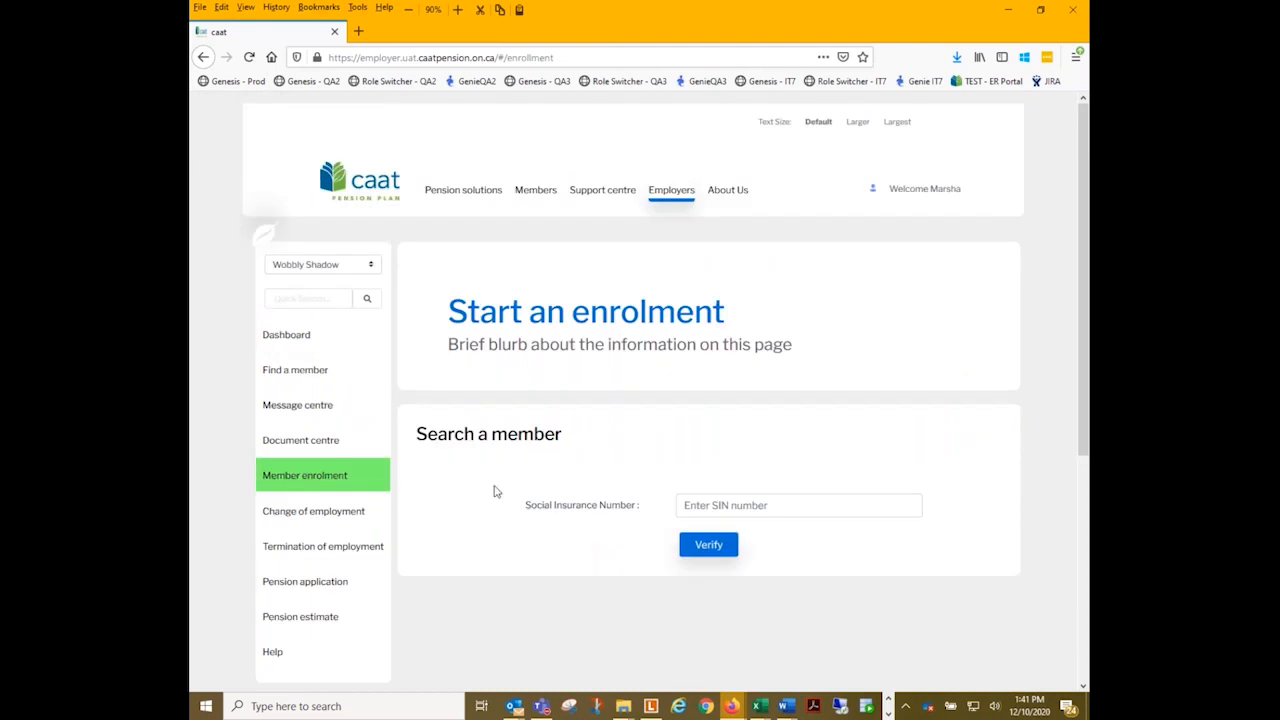
scroll(583, 326, down, 2)
scroll(583, 326, down, 2)
click(694, 372)
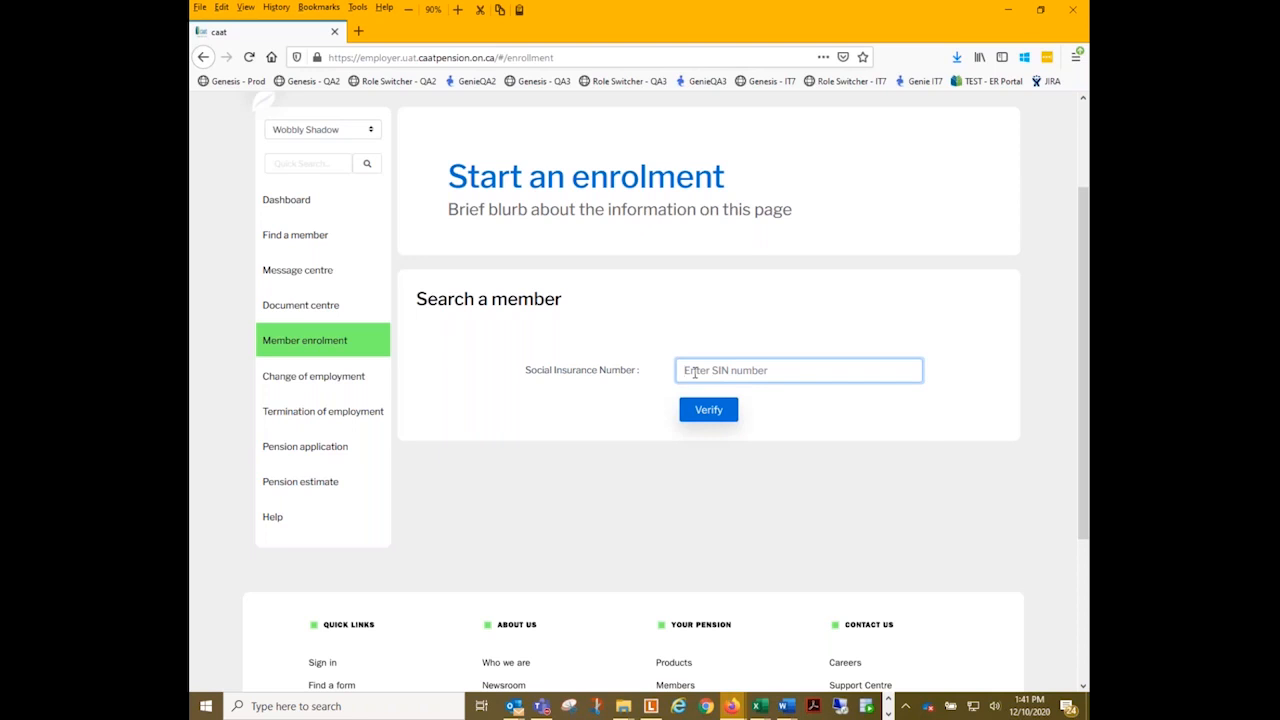
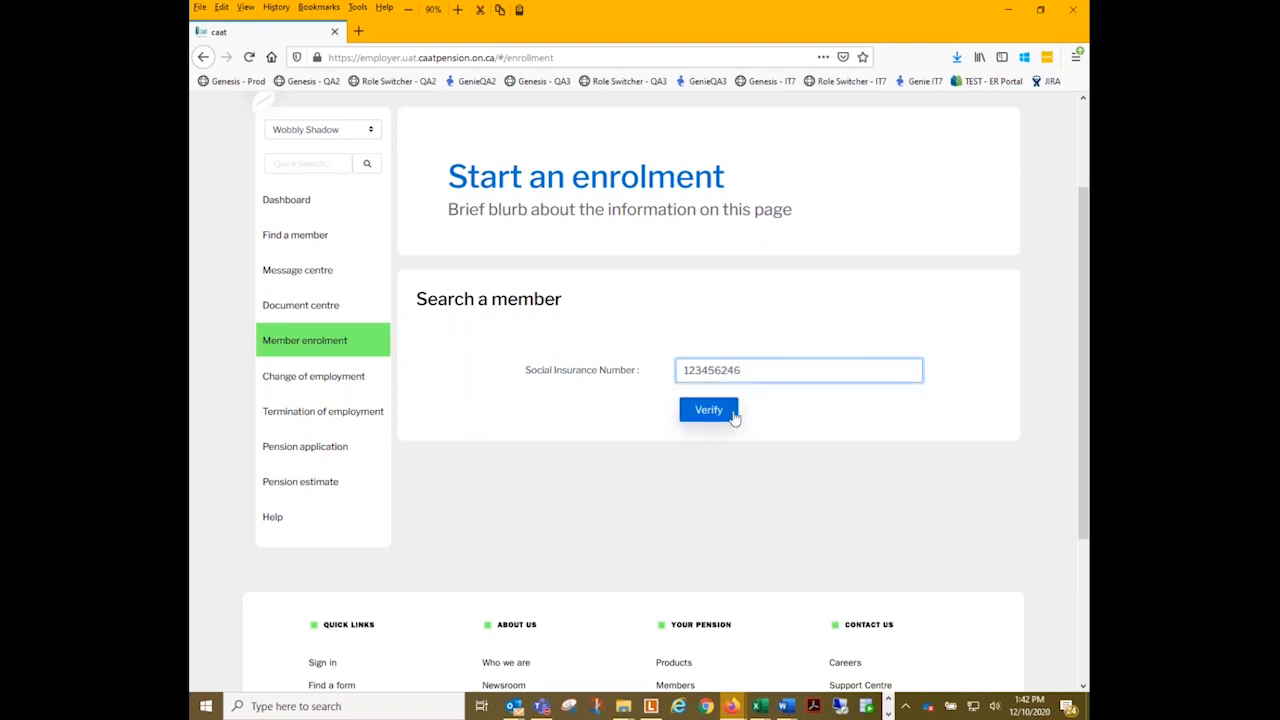
click(718, 412)
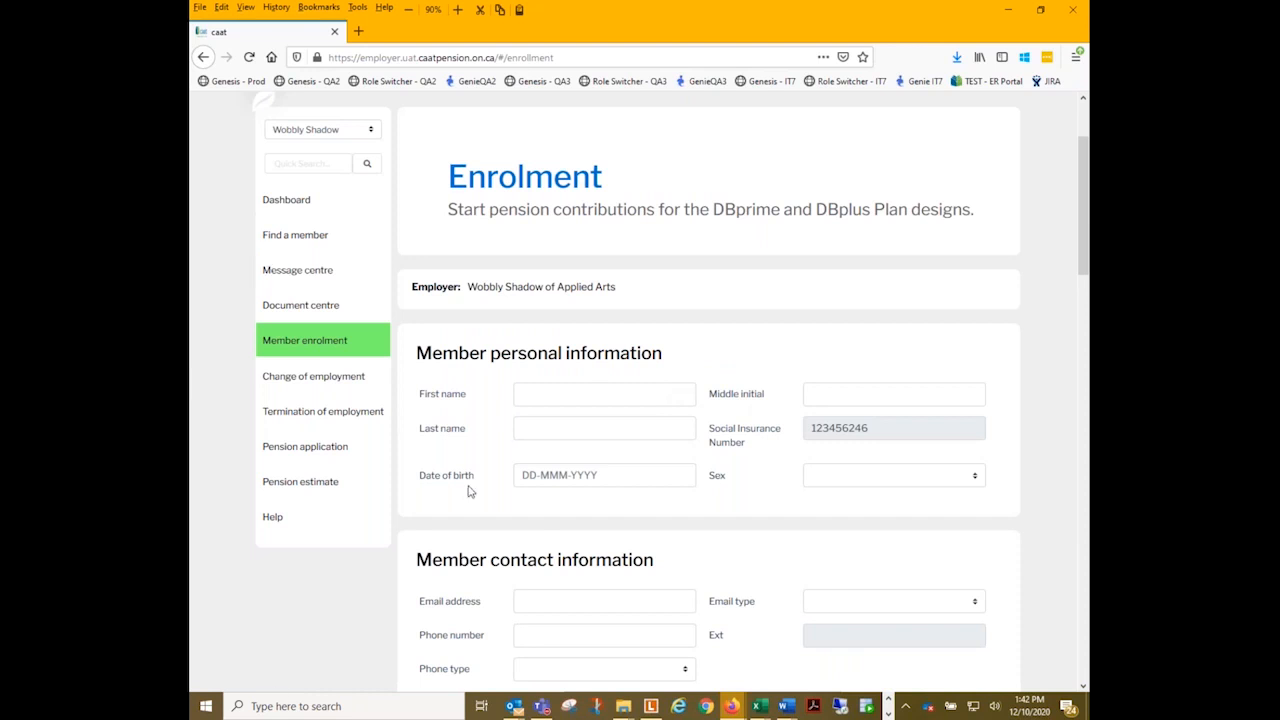
- Return to Member enrolment from the form, raising the 'Changes will be lost' warning
scroll(480, 490, down, 5)
scroll(700, 403, up, 6)
click(324, 344)
click(345, 348)
- Discard the form, restart Member enrolment with the suggested SIN, and dismiss the 'already enrolled' error
click(739, 425)
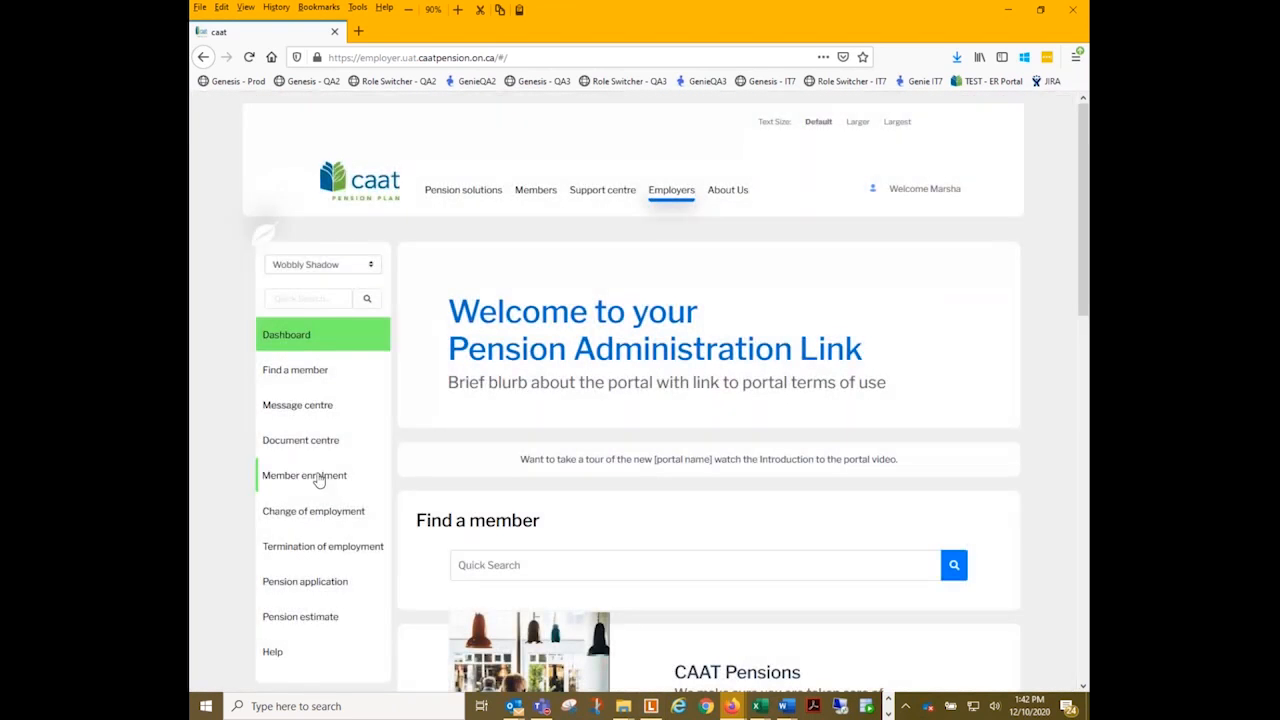
click(316, 477)
click(703, 507)
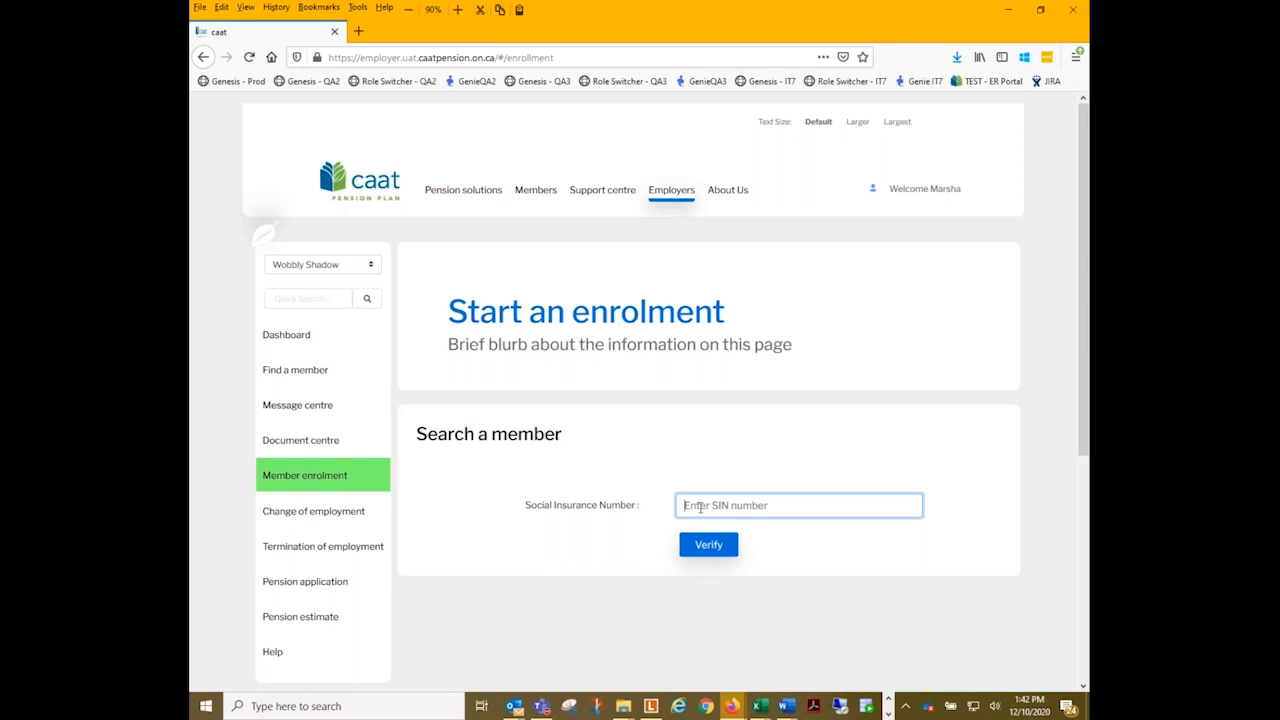
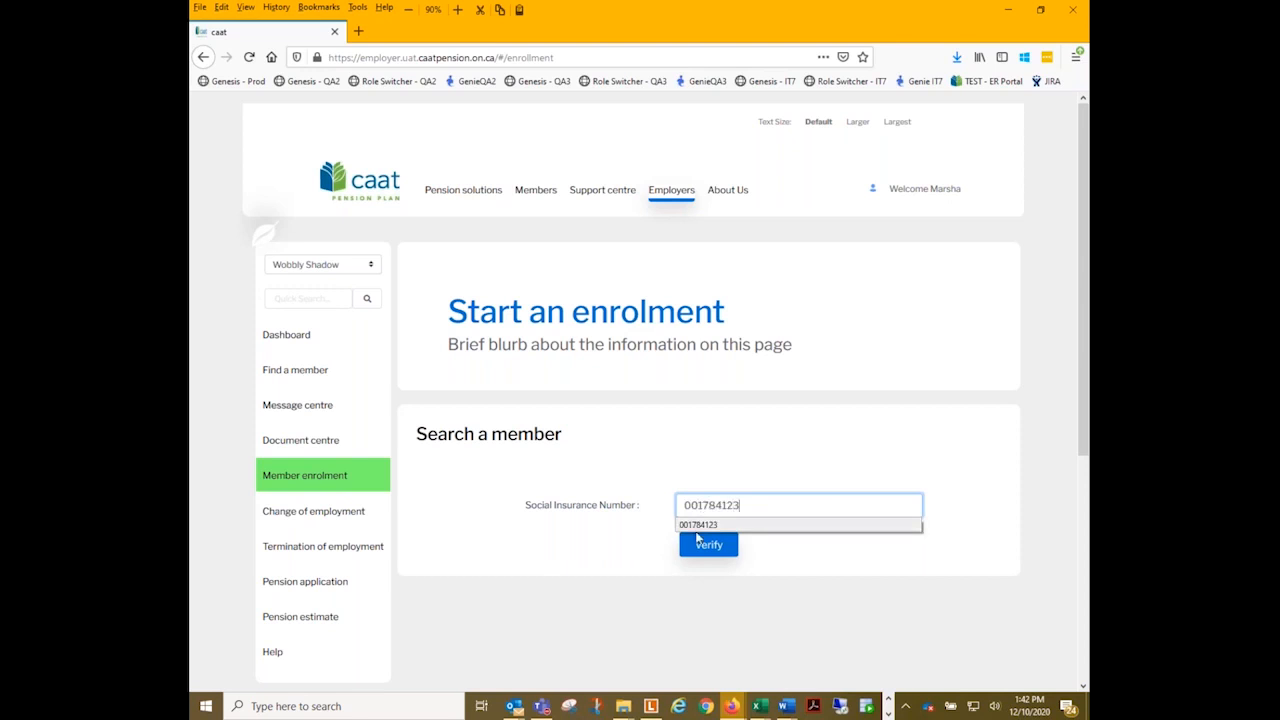
click(706, 544)
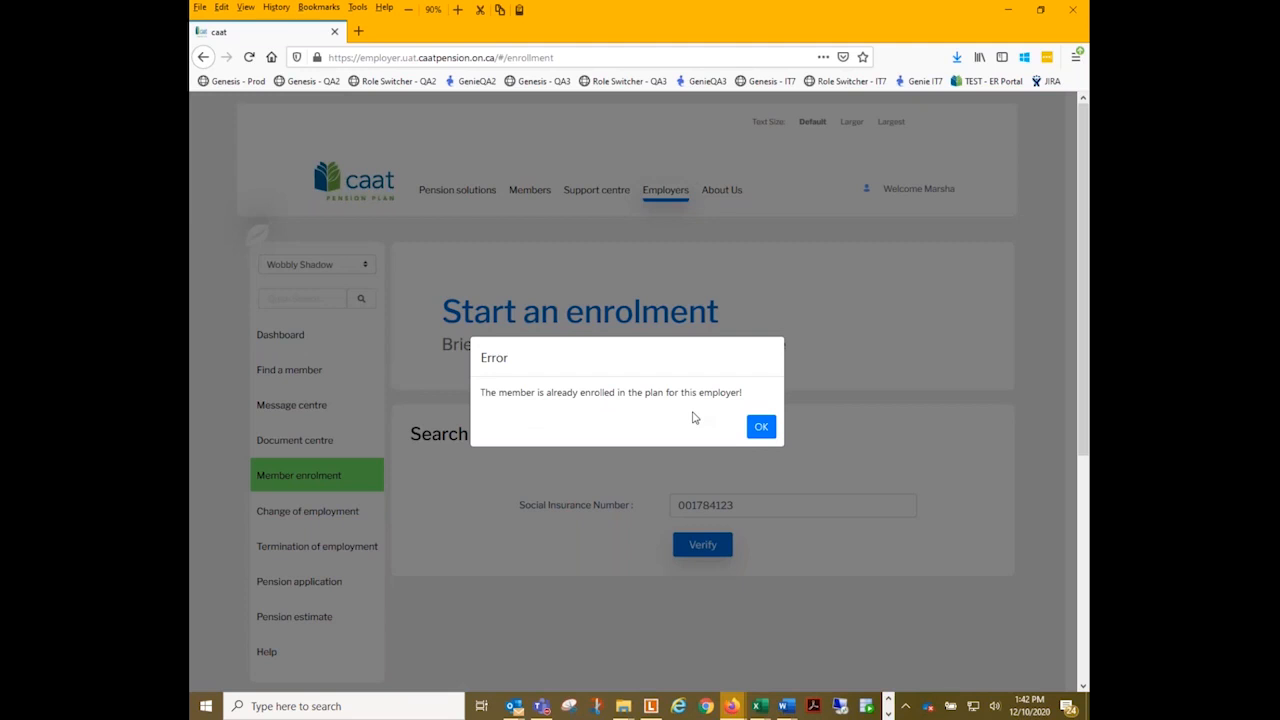
click(760, 426)
- Replace it with a different SIN and verify it to open the blank Enrolment form
drag(750, 503, 596, 492)
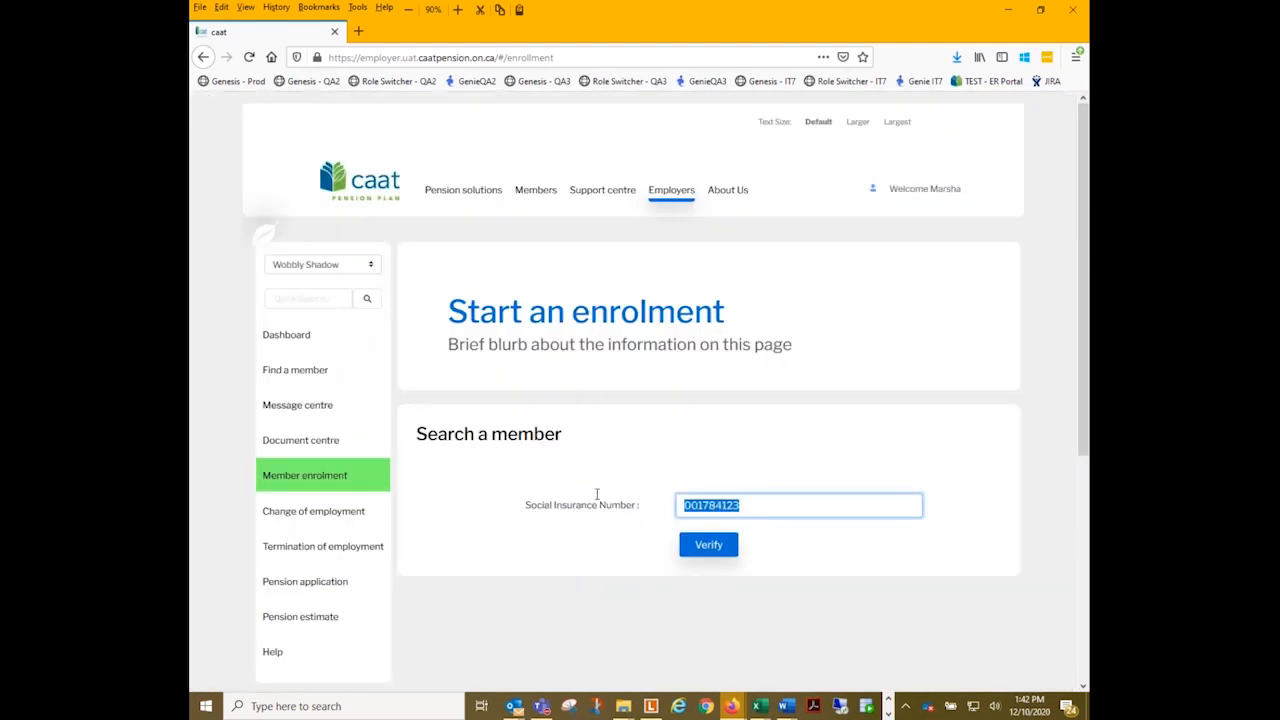
text(123456)
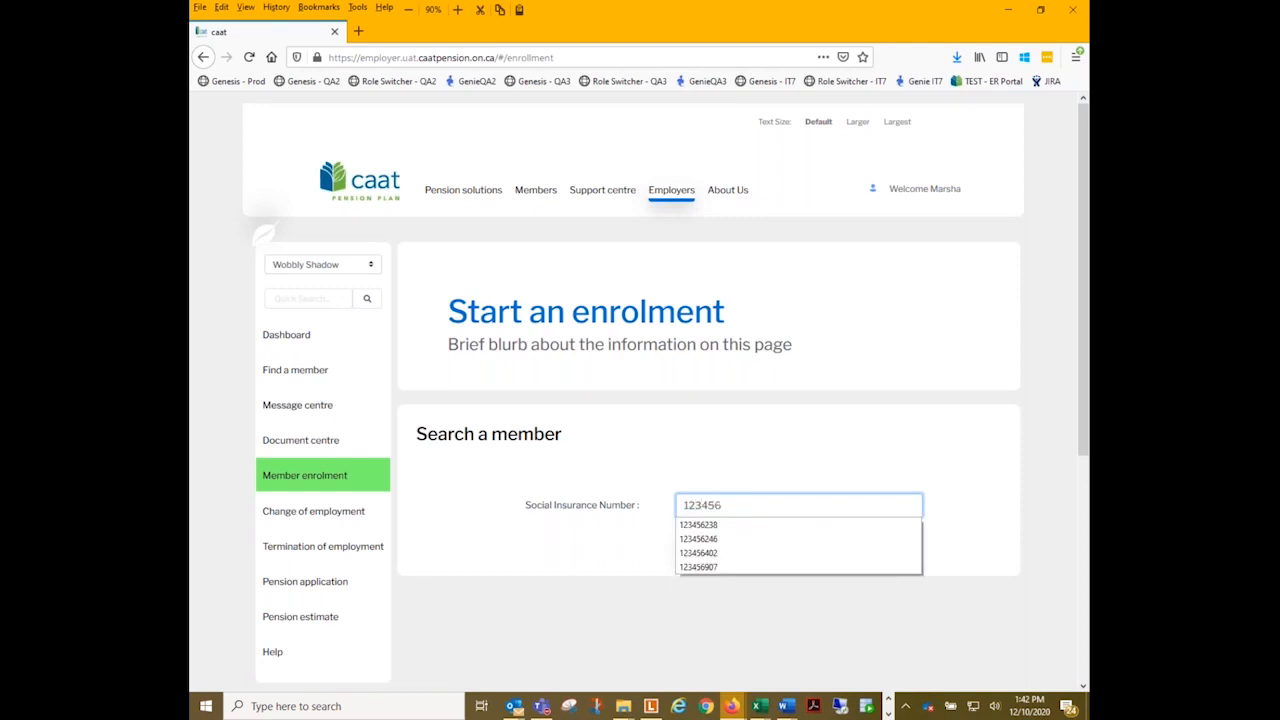
text(246)
click(709, 545)
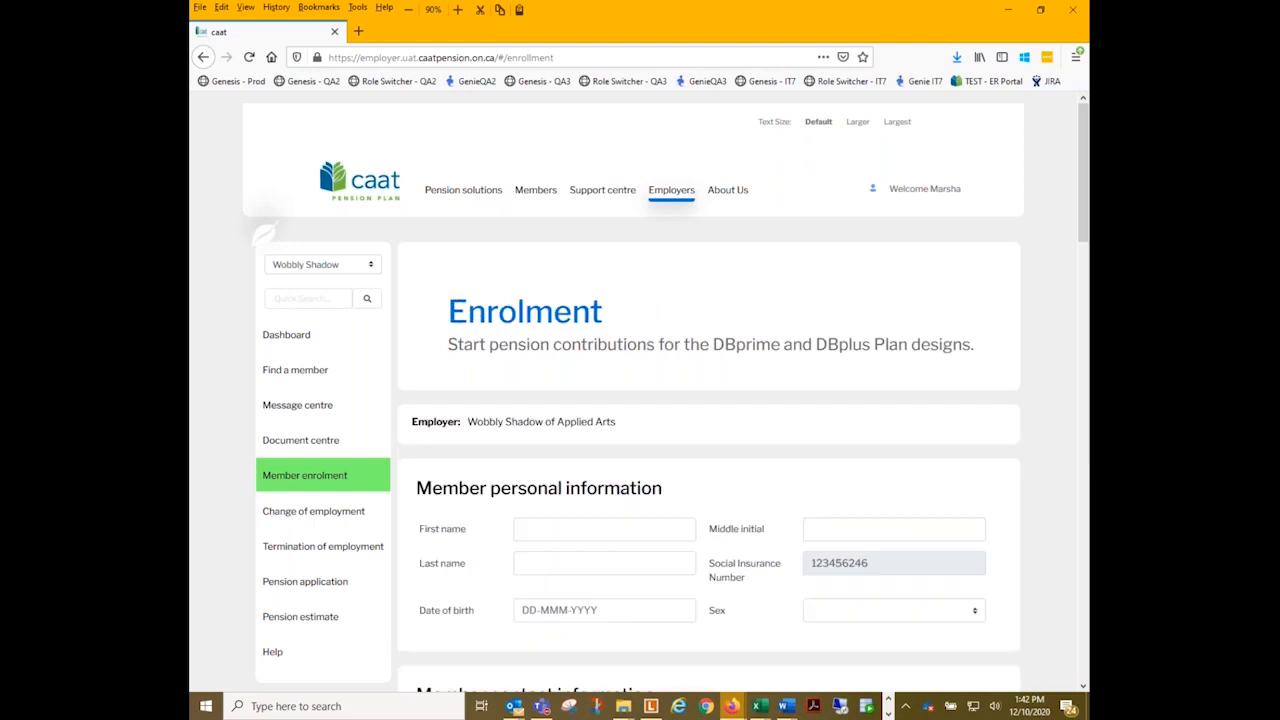
scroll(656, 481, down, 3)
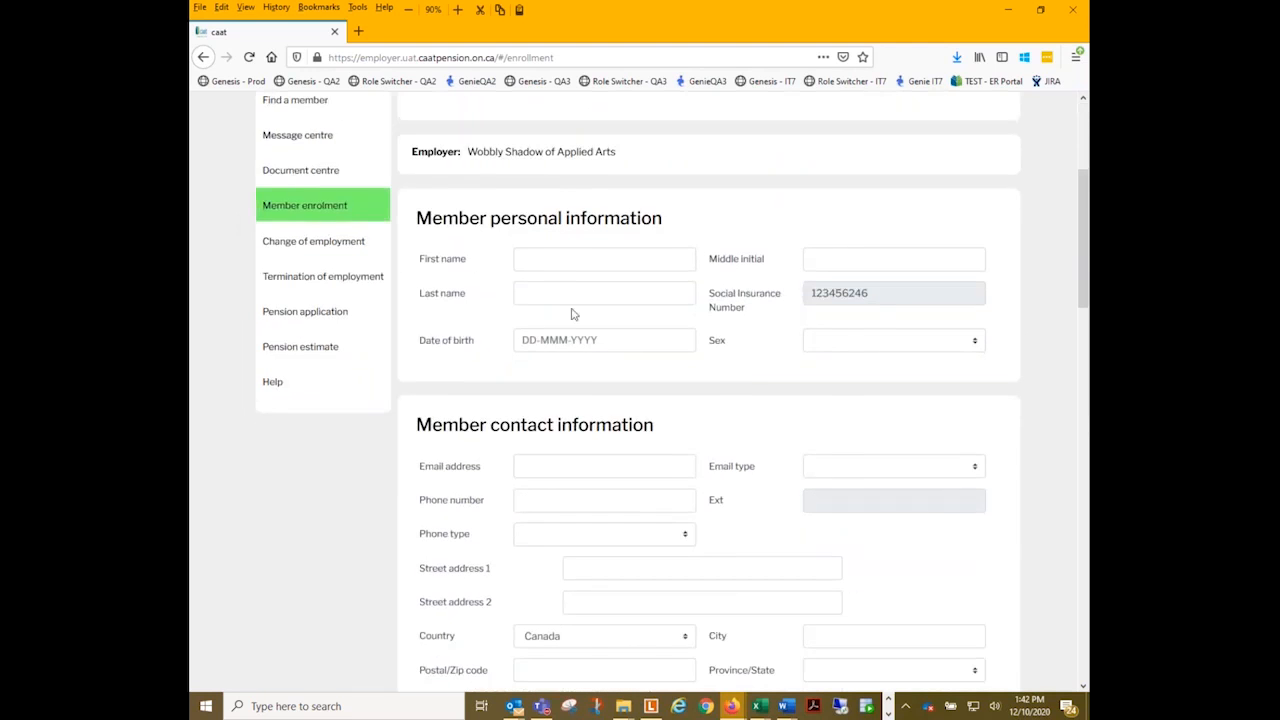
scroll(571, 309, up, 1)
- Enter placeholder first and last names, leaving the middle initial blank
click(545, 392)
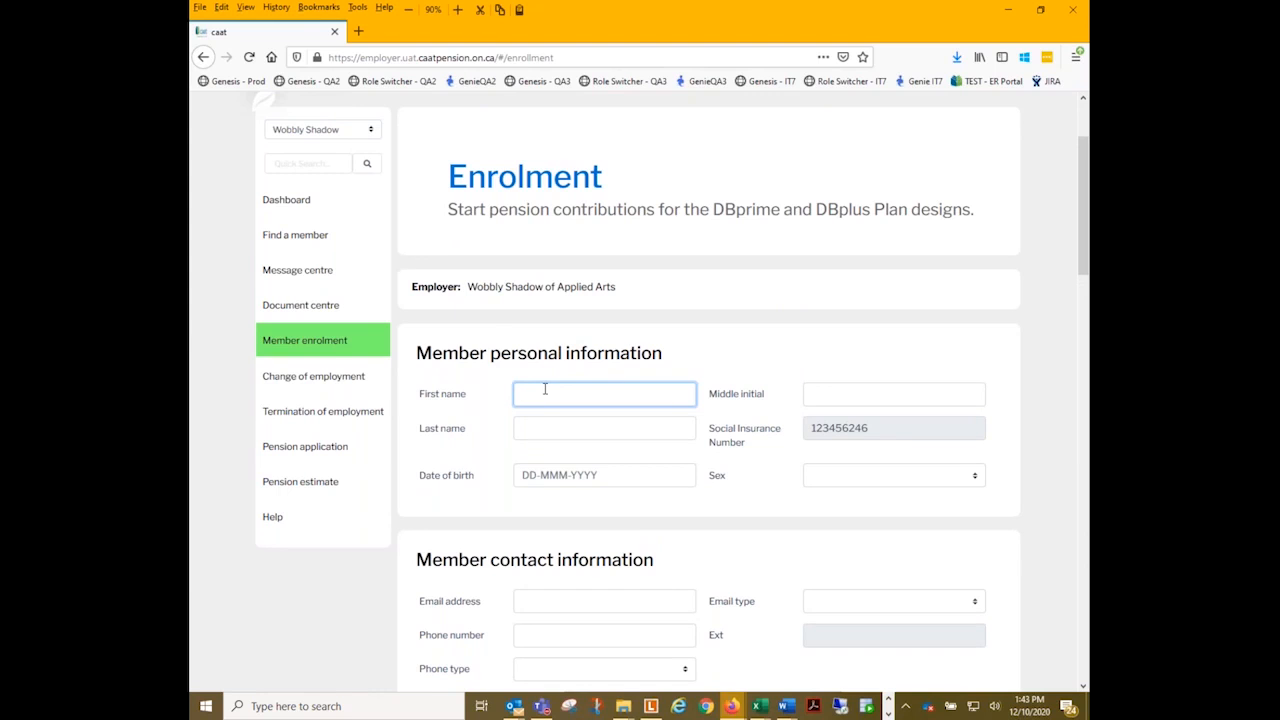
text(Fname)
key(Tab)
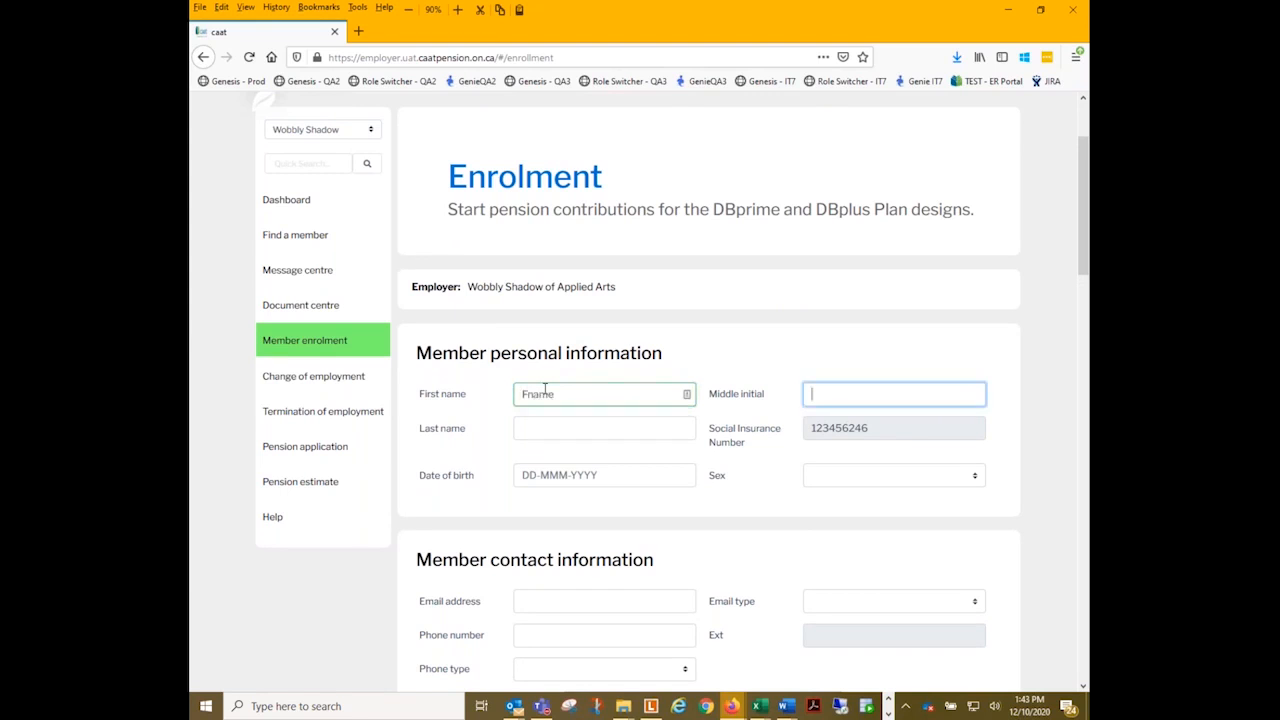
key(Tab)
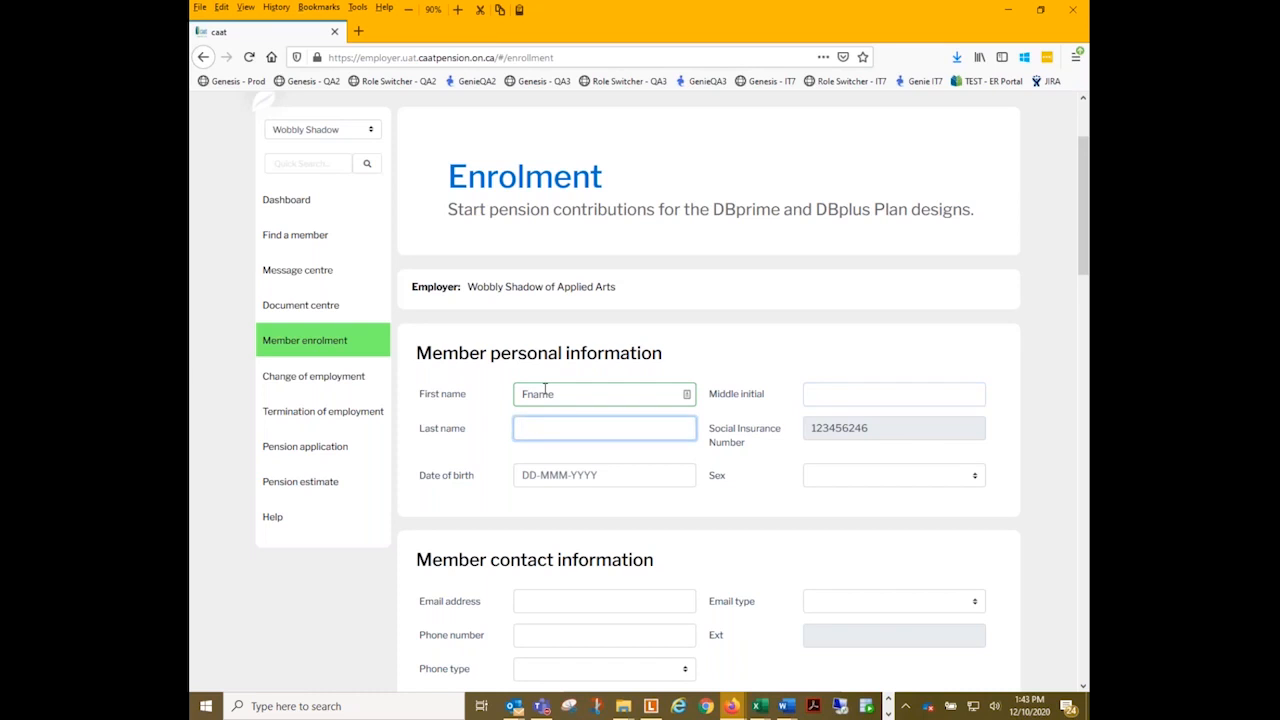
text(Lname)
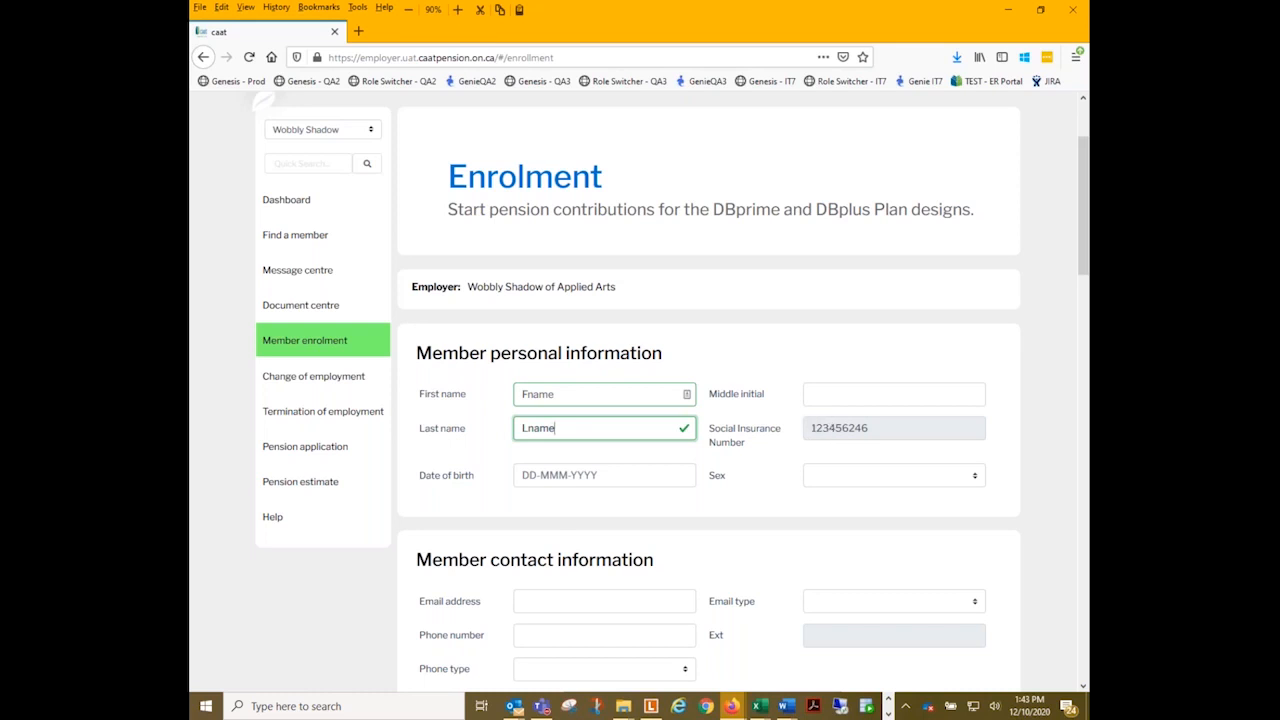
click(522, 477)
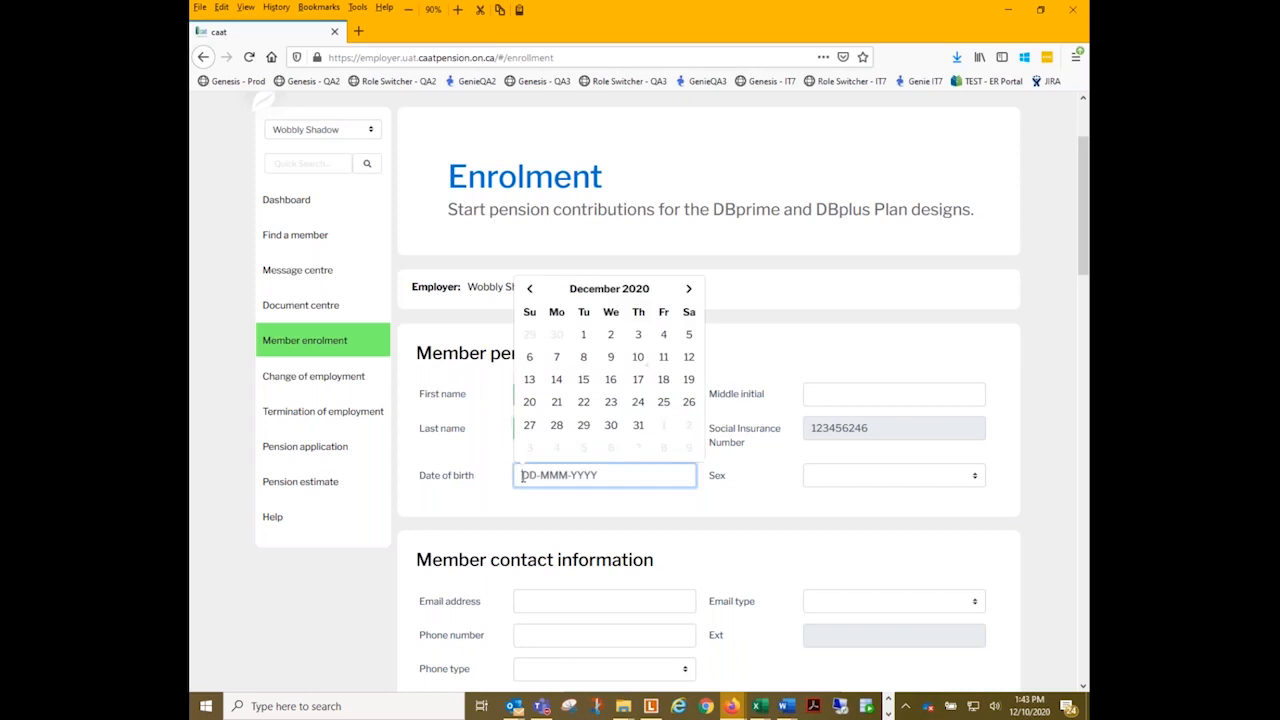
click(525, 406)
triple_click(551, 478)
text(2)
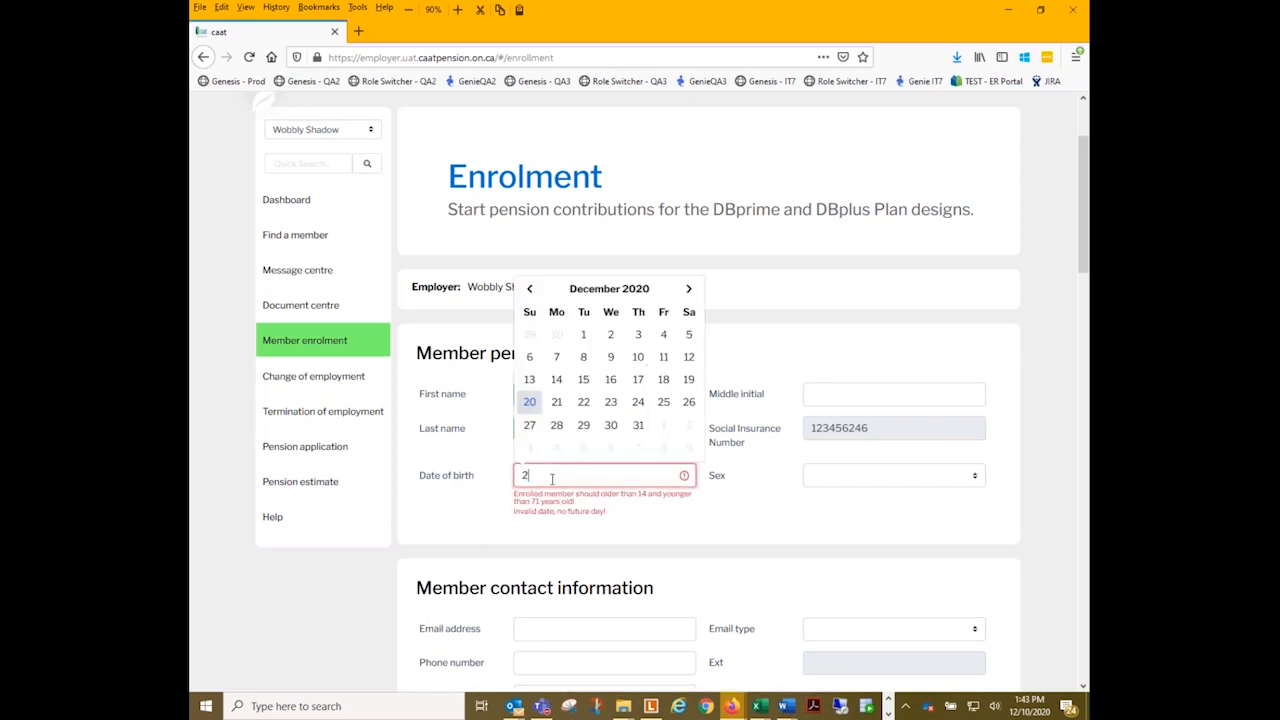
text(0jan197)
click(586, 514)
click(855, 486)
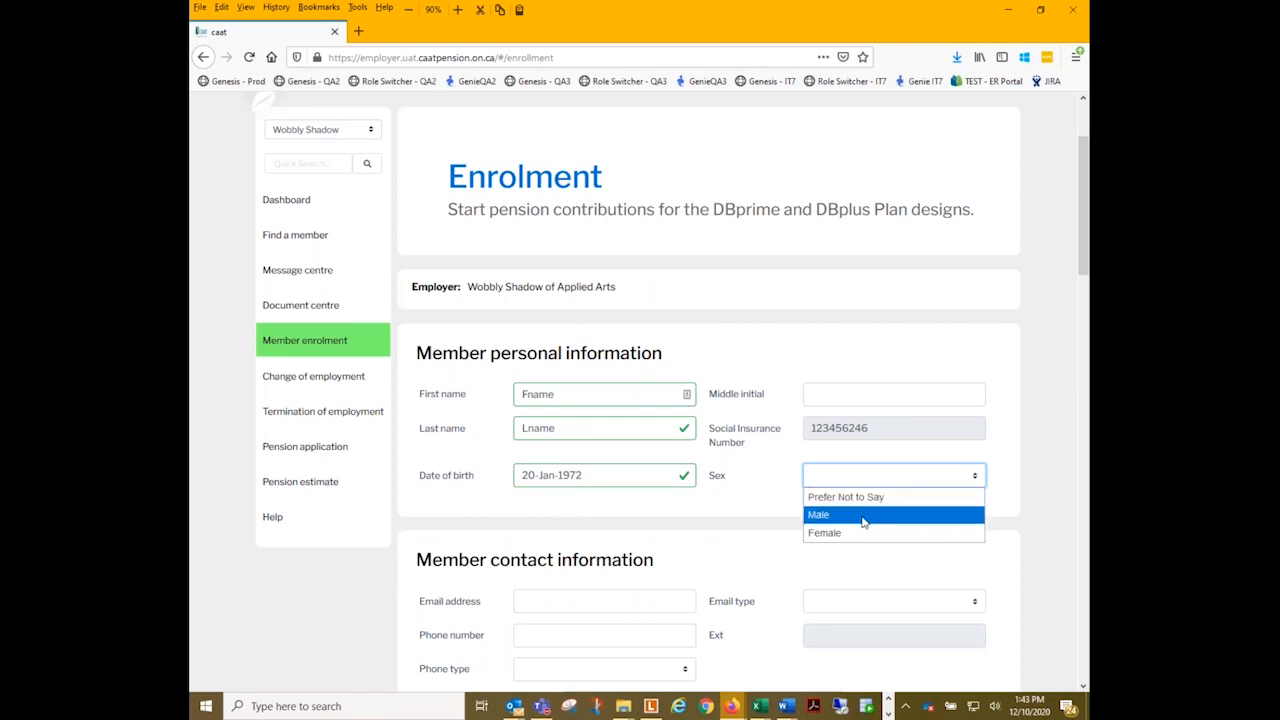
click(863, 520)
- Enter the member's phone number with phone type Mobile
scroll(652, 433, down, 3)
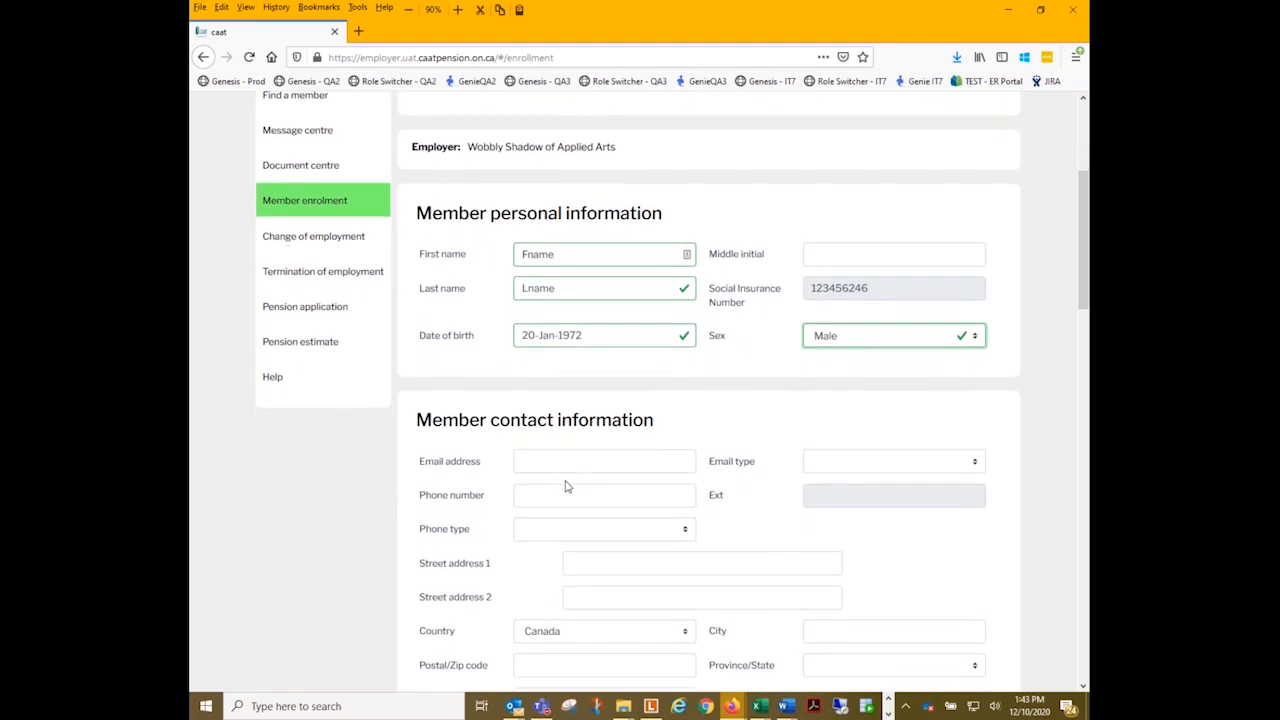
scroll(564, 487, down, 3)
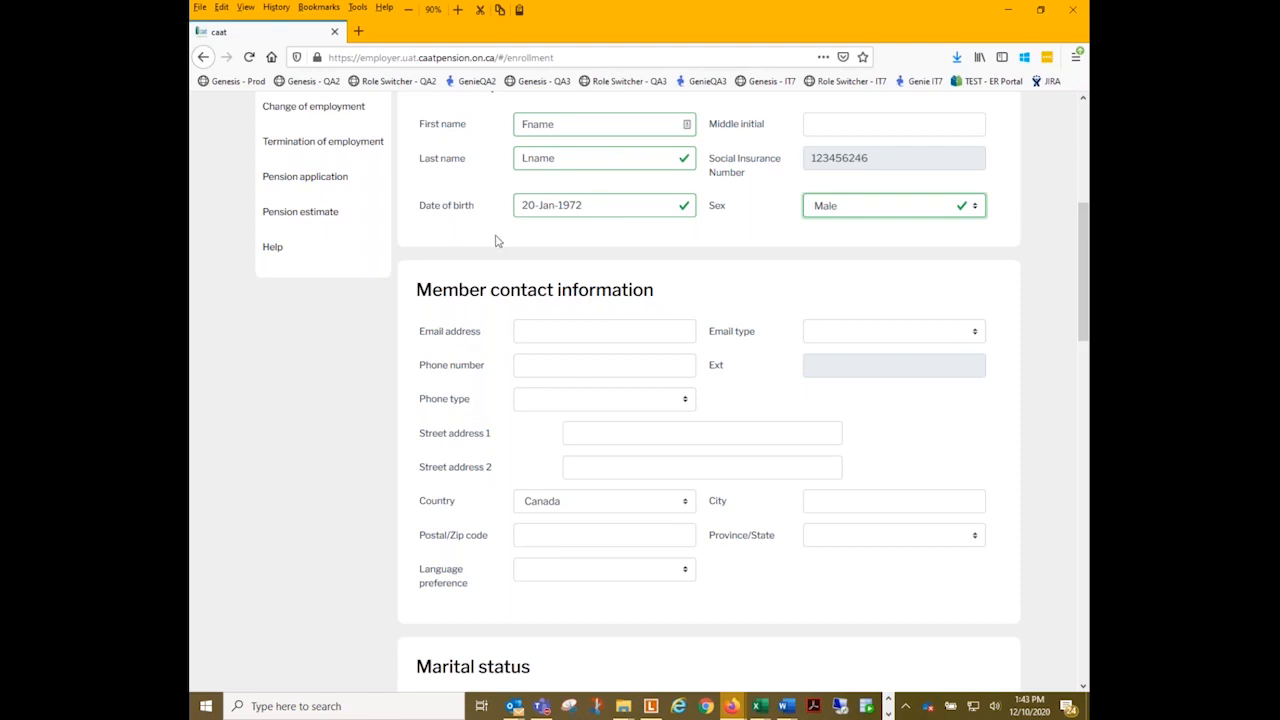
click(571, 373)
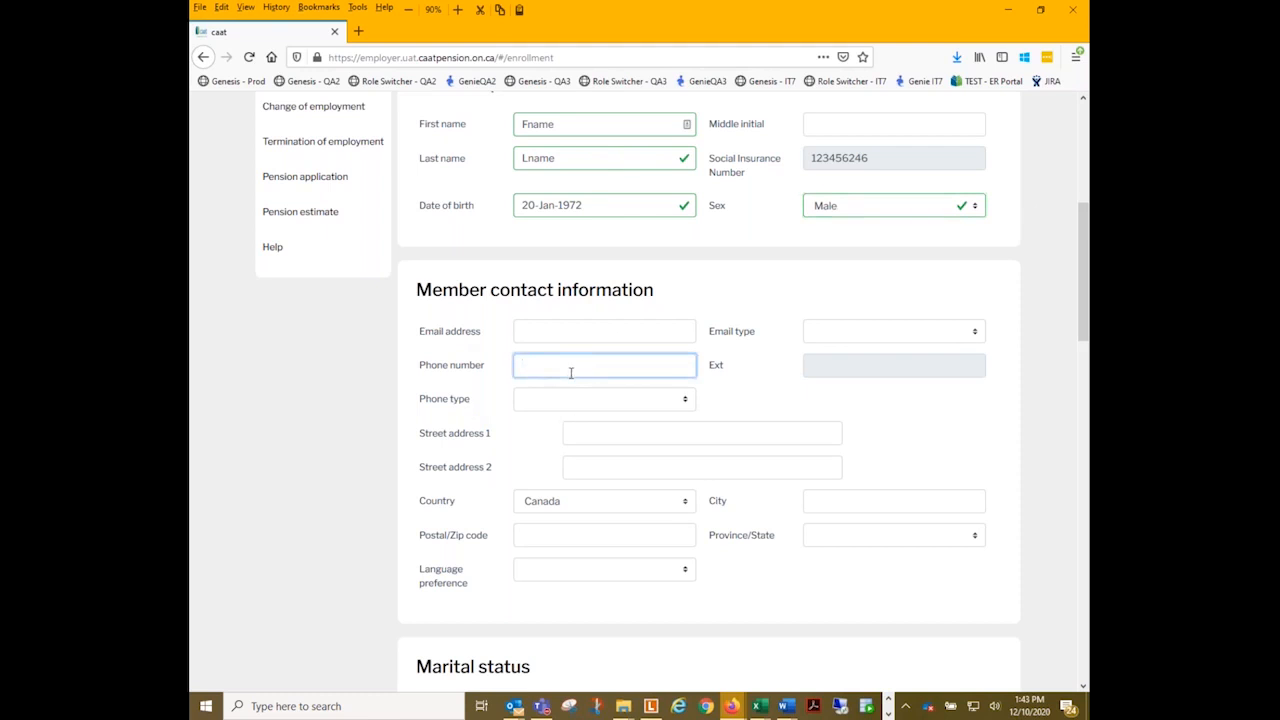
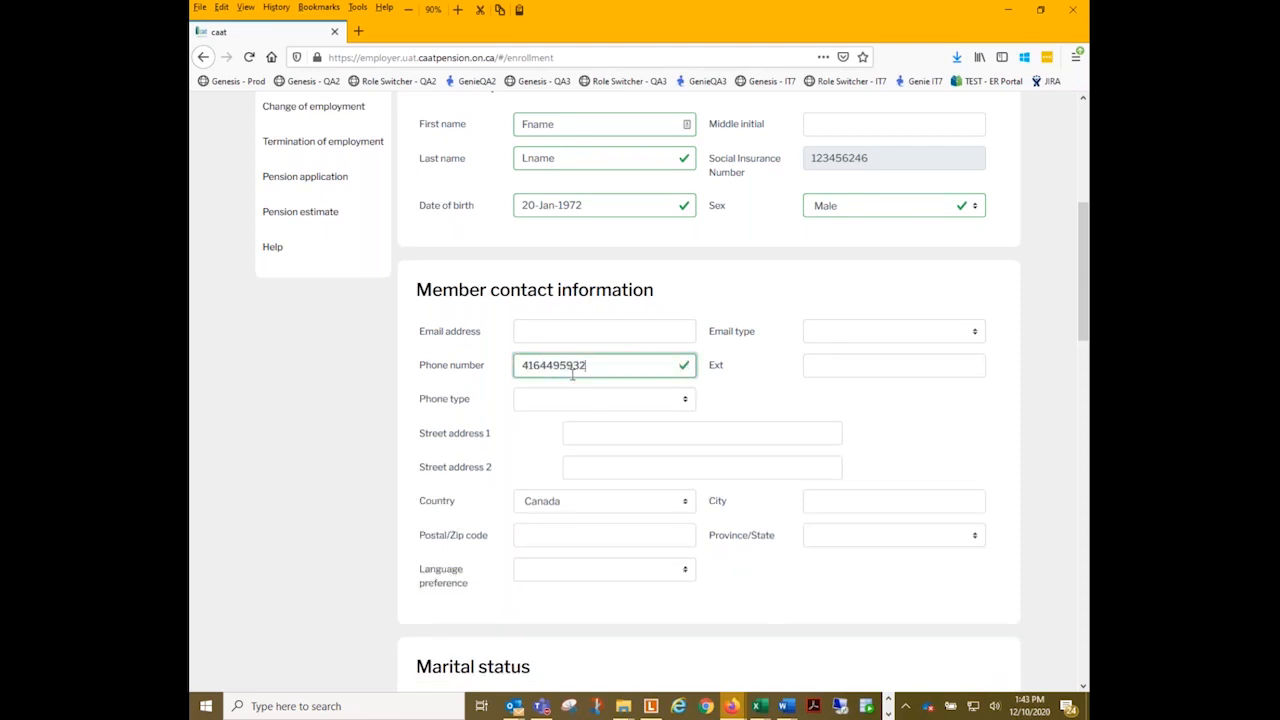
click(577, 408)
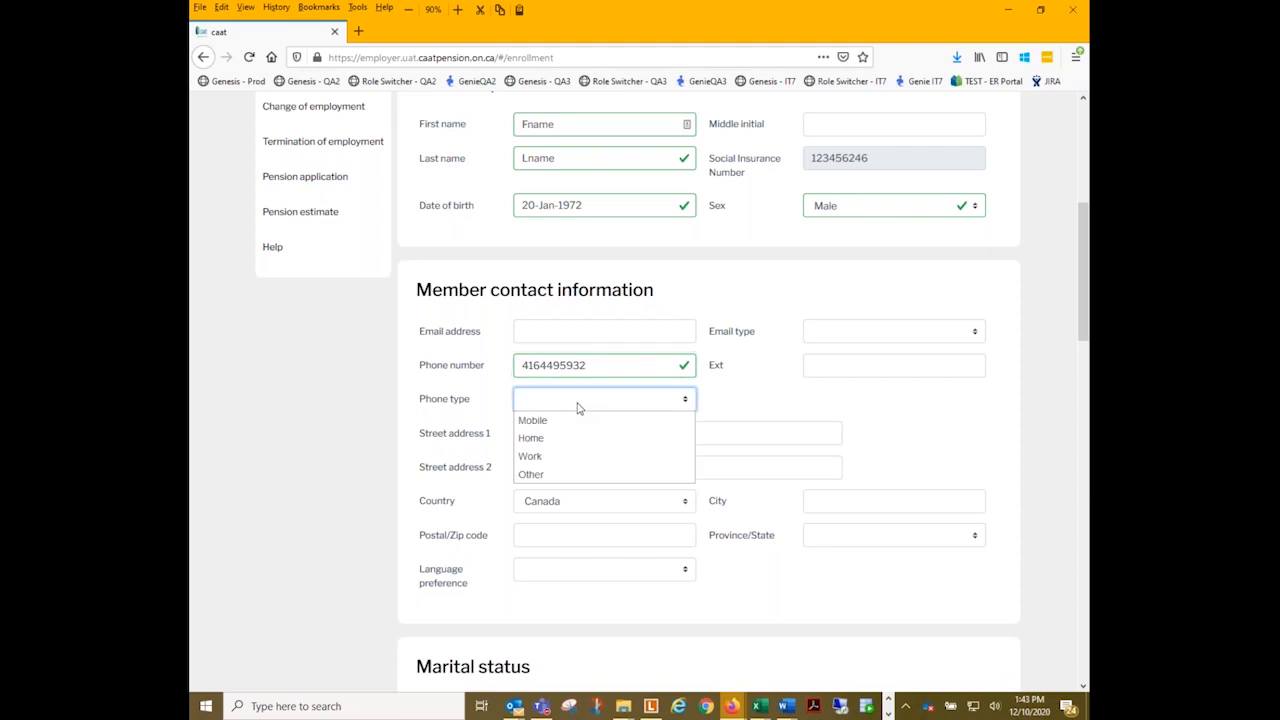
click(580, 417)
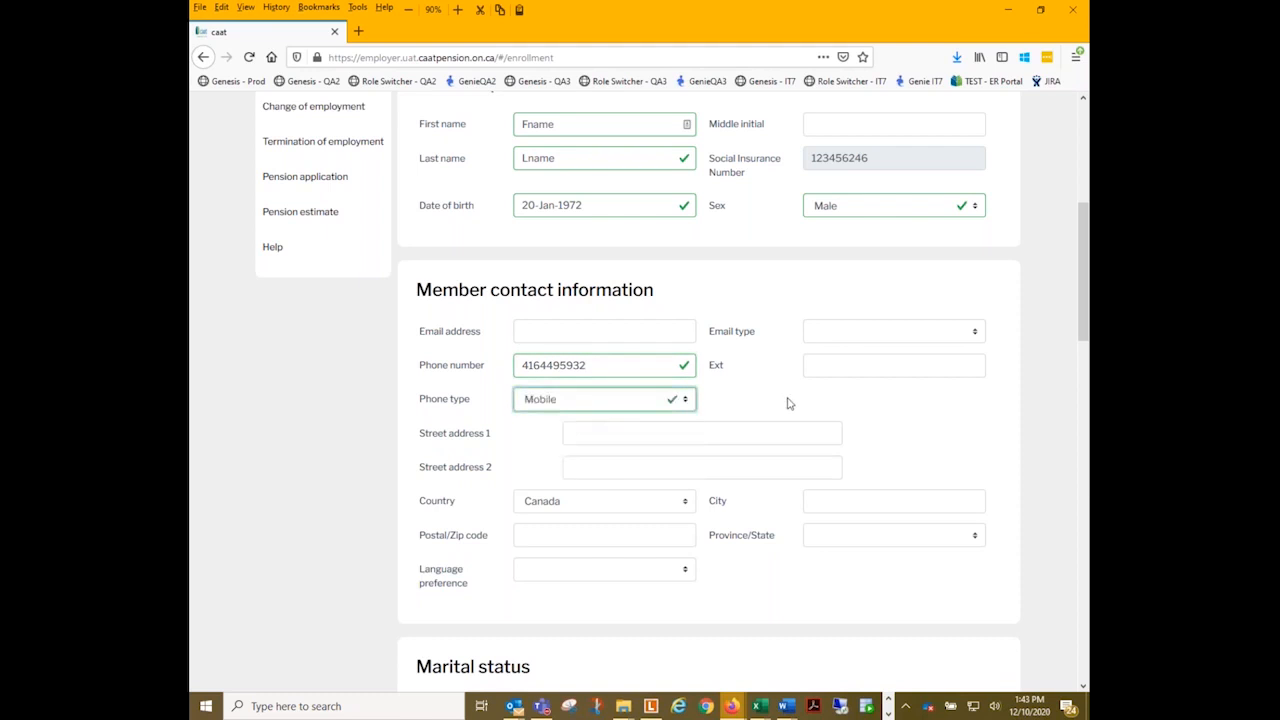
- Fill in the member's street address, city and postal code
click(611, 432)
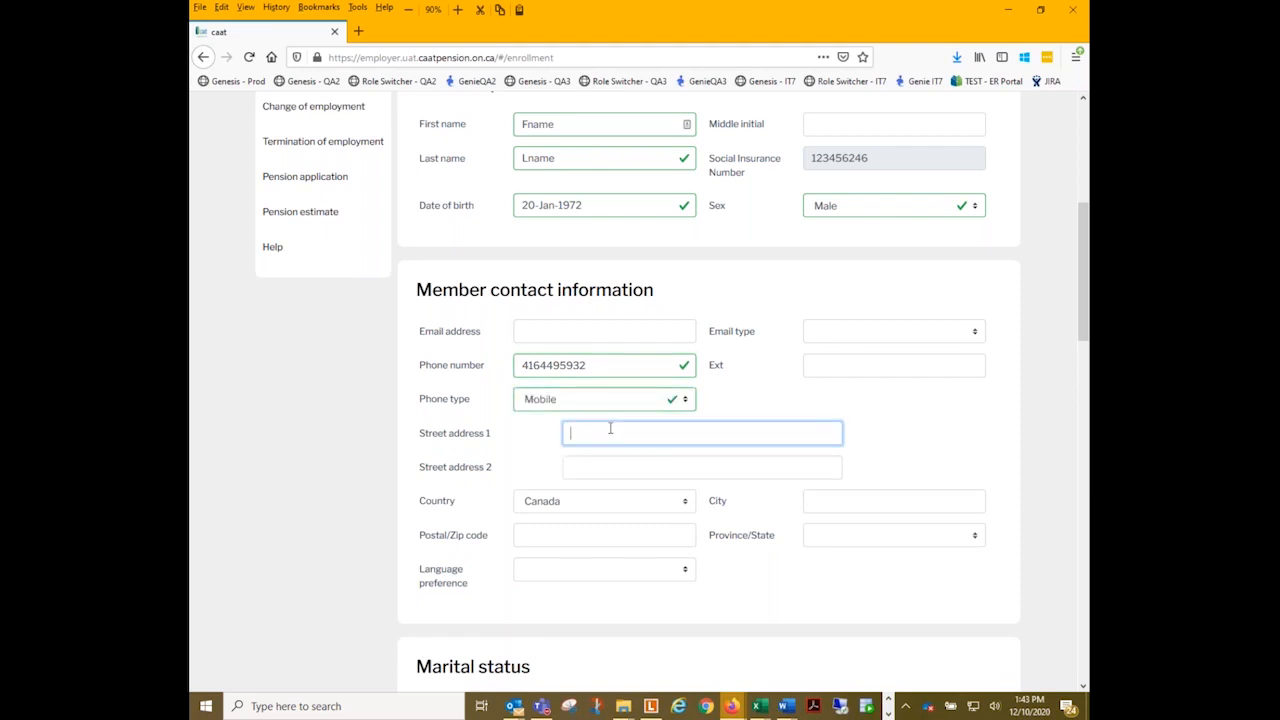
text(1 Address St.)
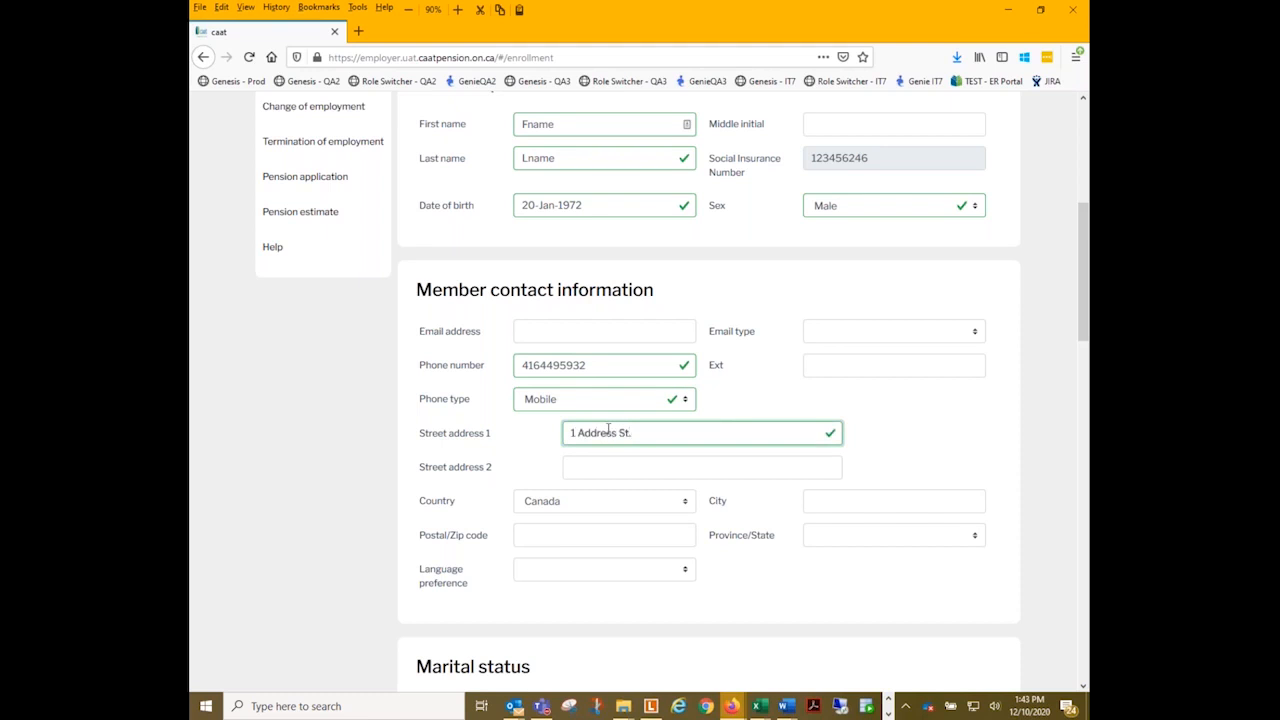
key(Tab)
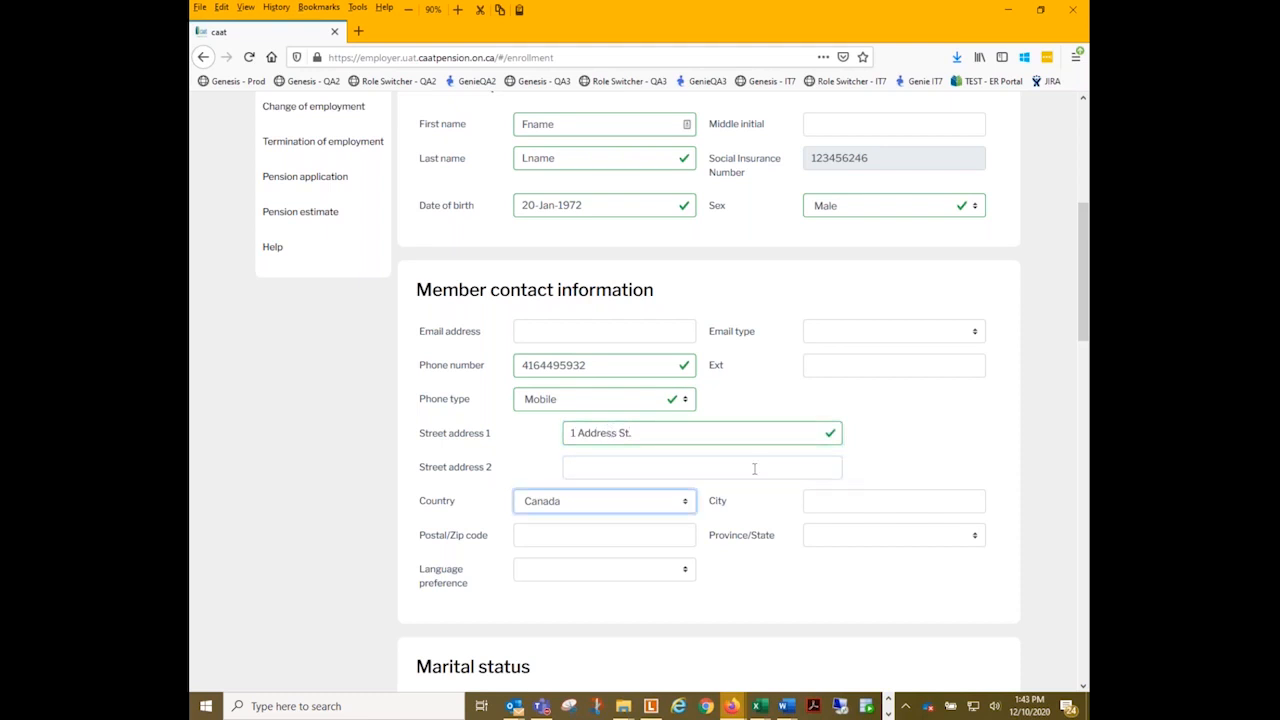
click(842, 498)
text(Toronto)
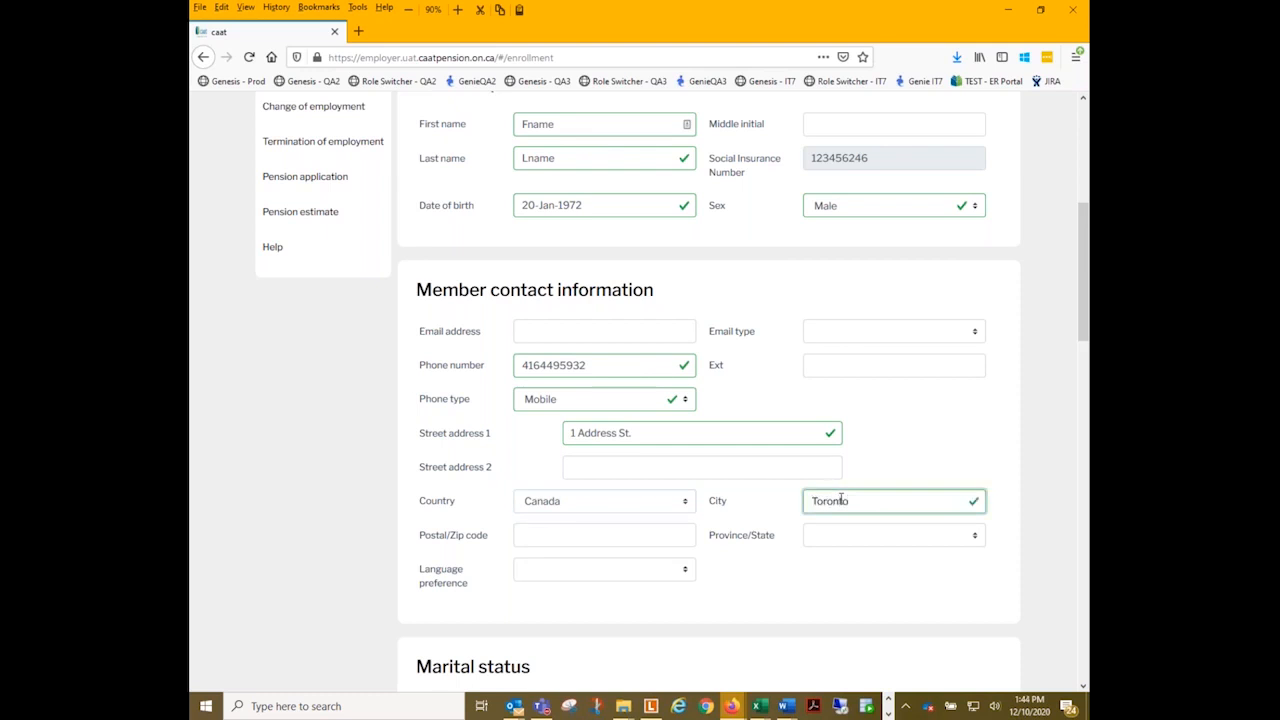
click(591, 538)
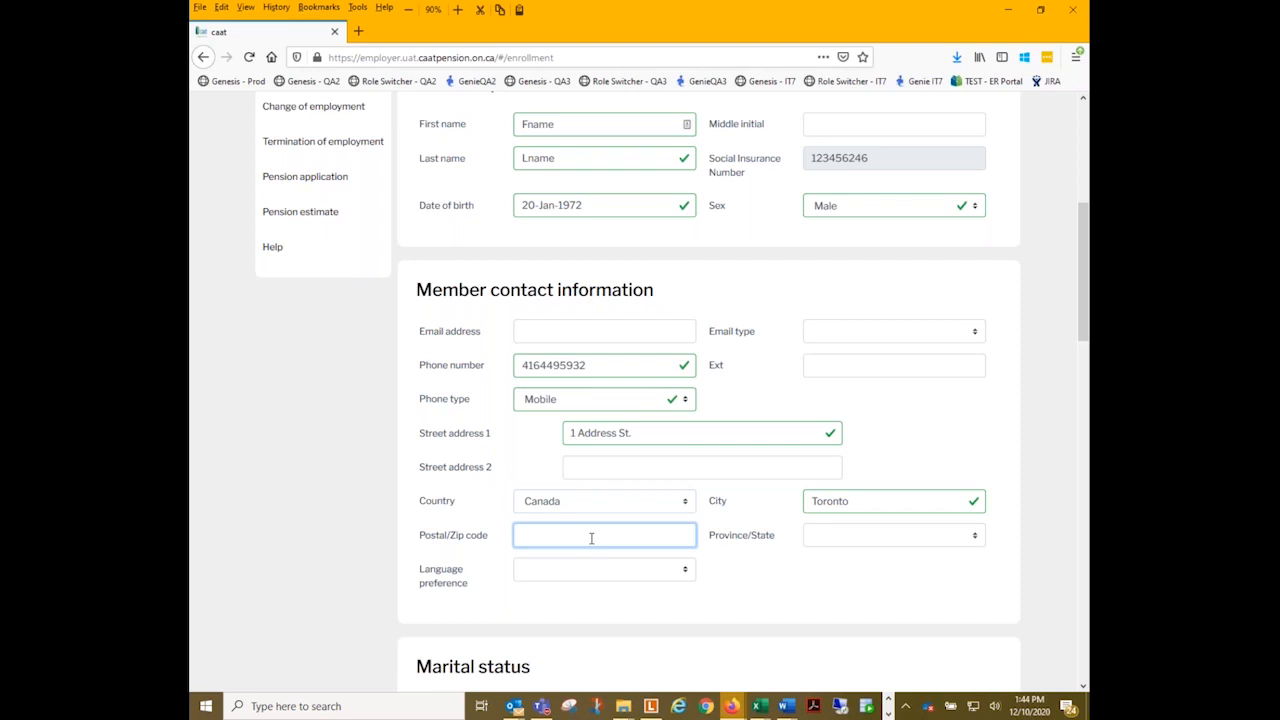
text(M1M 1M)
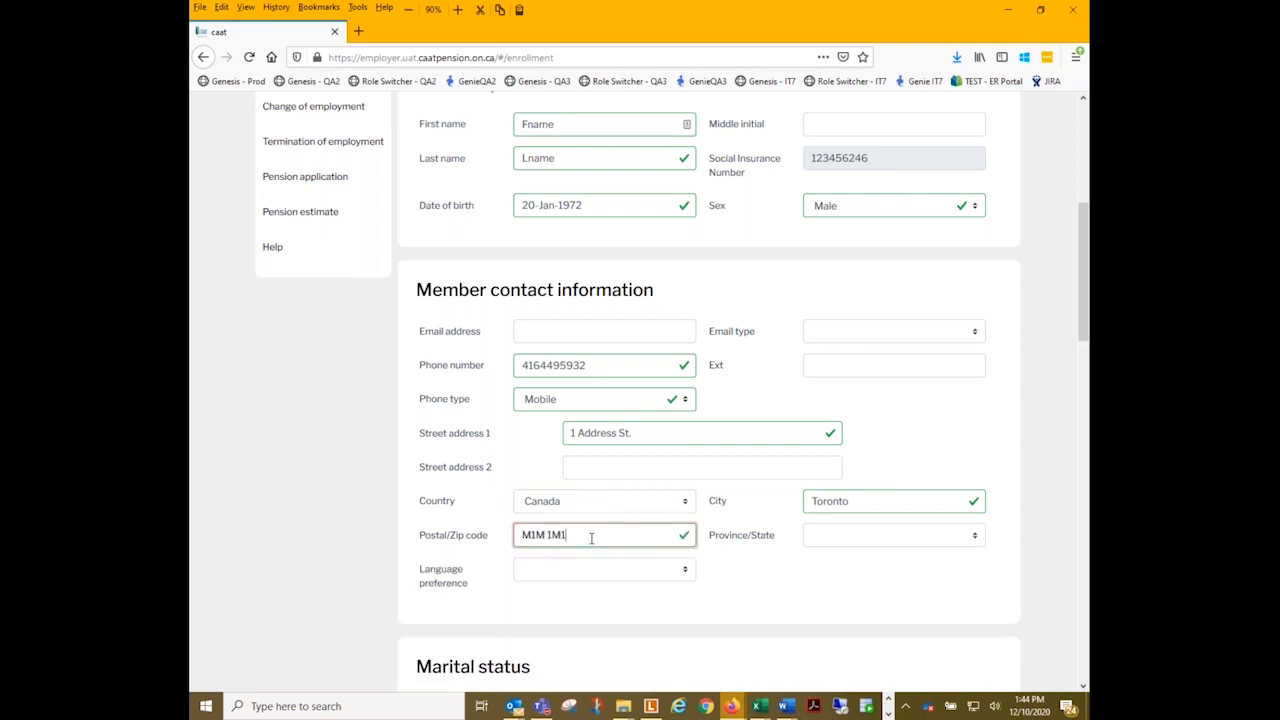
text(1)
- Set province to Ontario and language preference to English
click(893, 542)
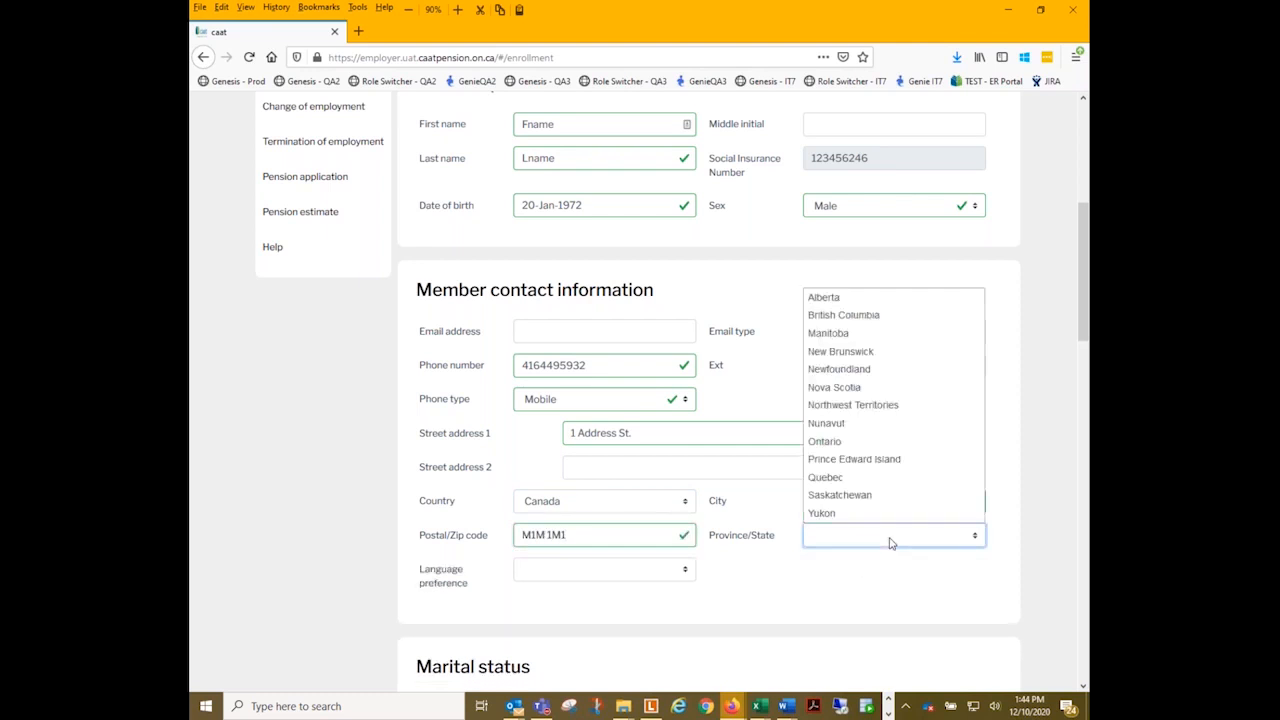
click(840, 442)
click(582, 574)
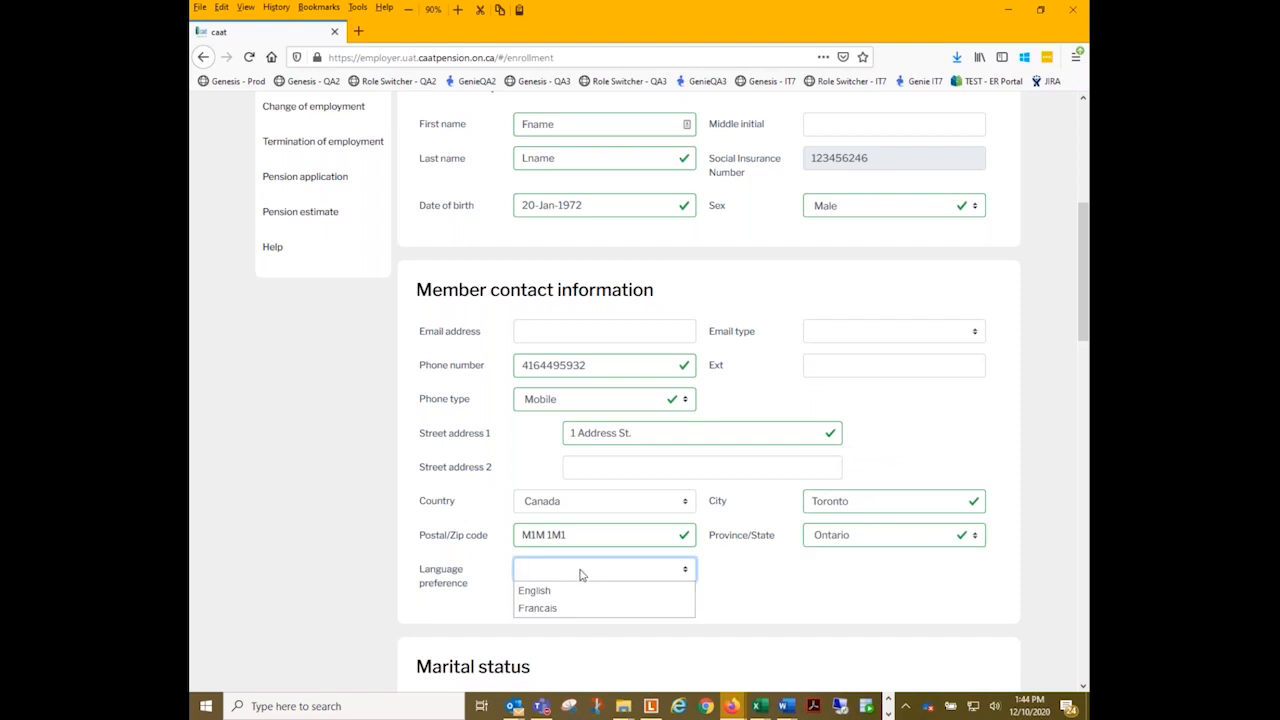
click(566, 590)
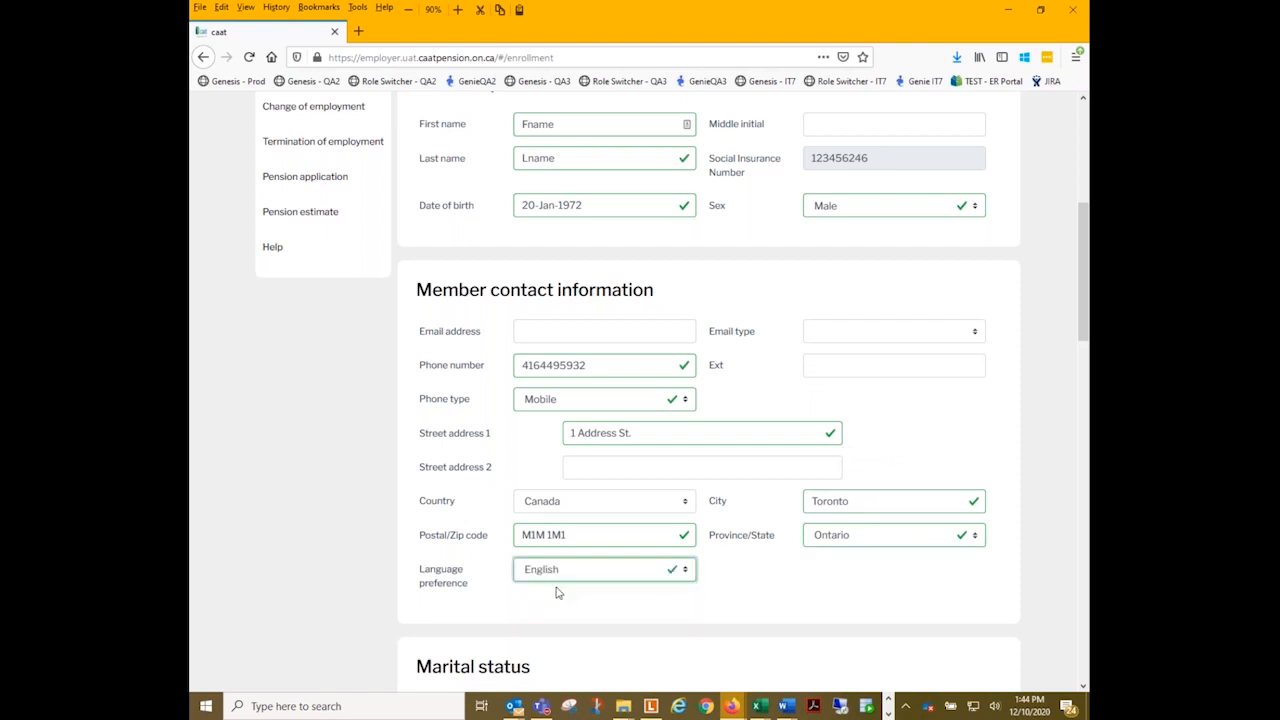
scroll(390, 601, down, 3)
- Try Single, Widowed, Unknown, Divorced and Separated as marital status, finally choosing Married
scroll(440, 260, down, 3)
scroll(500, 177, up, 2)
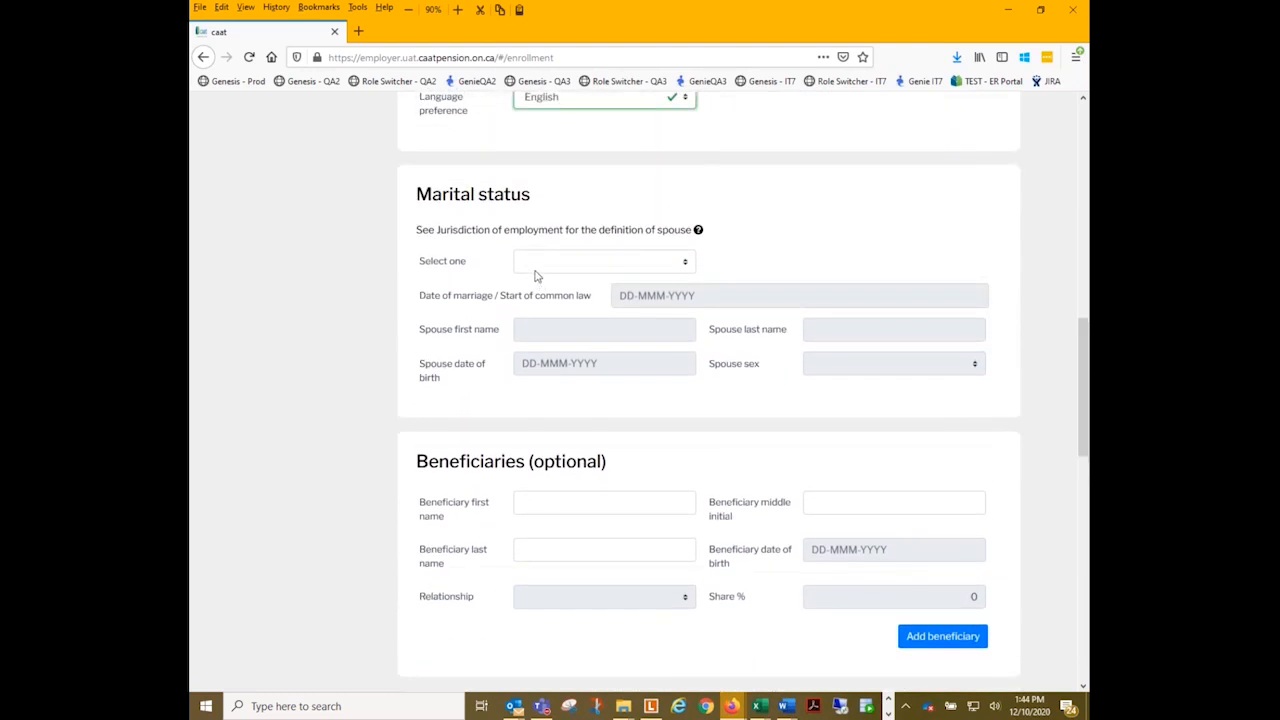
click(615, 264)
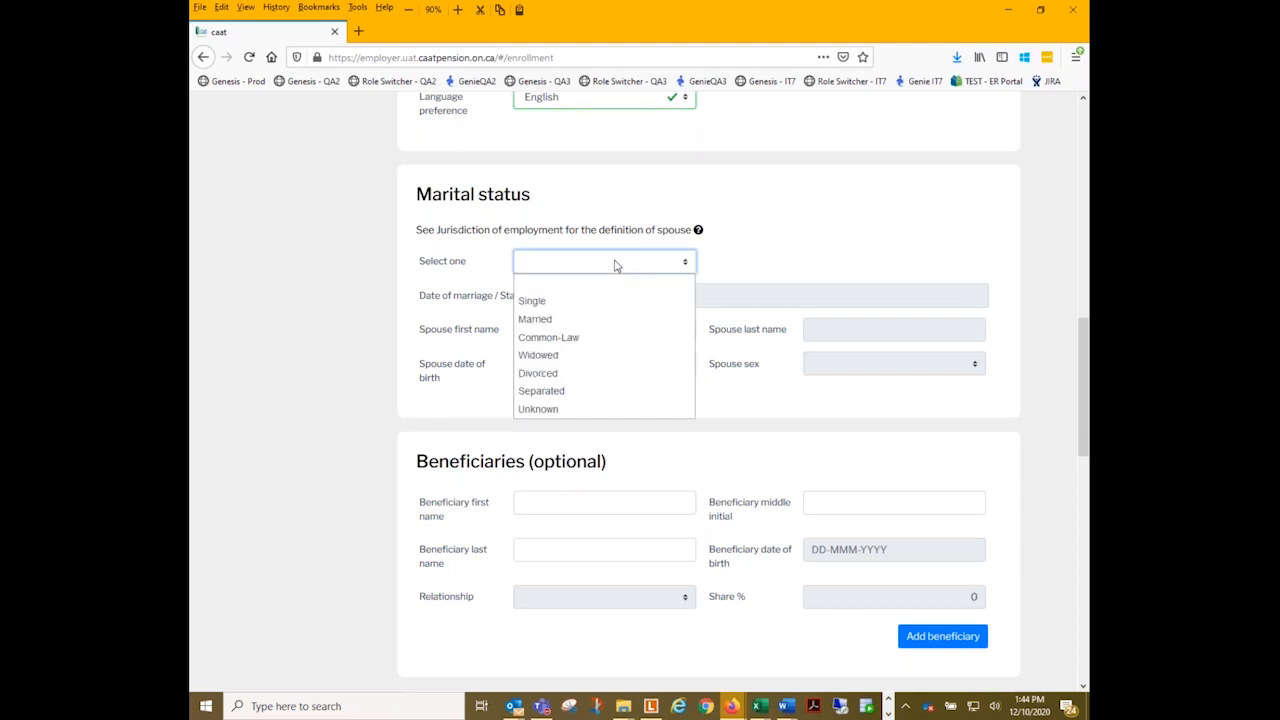
click(574, 300)
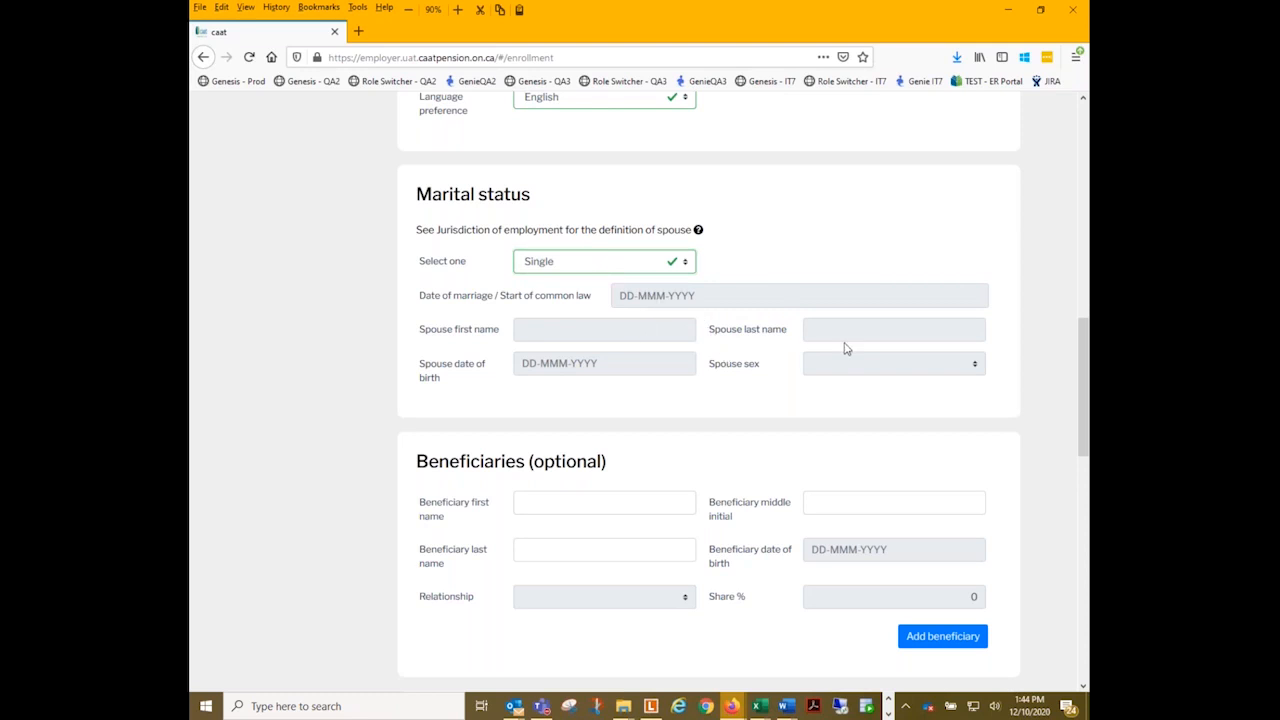
click(619, 268)
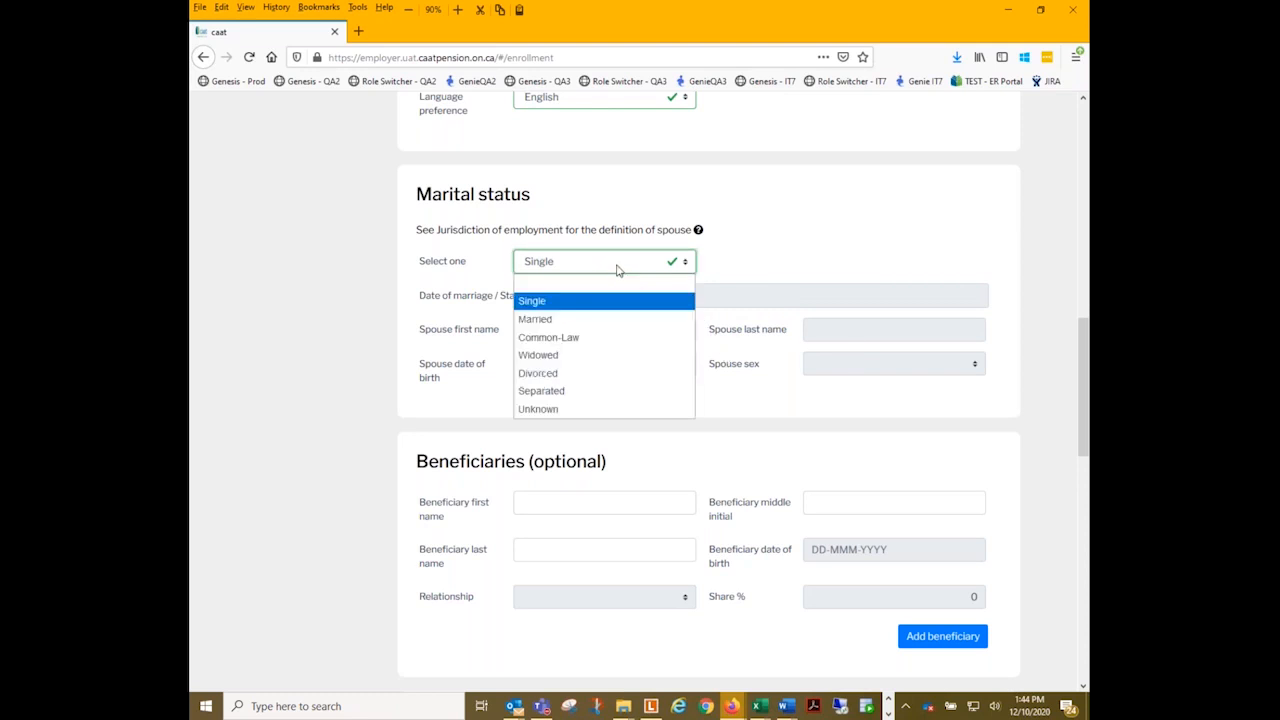
click(546, 355)
click(565, 264)
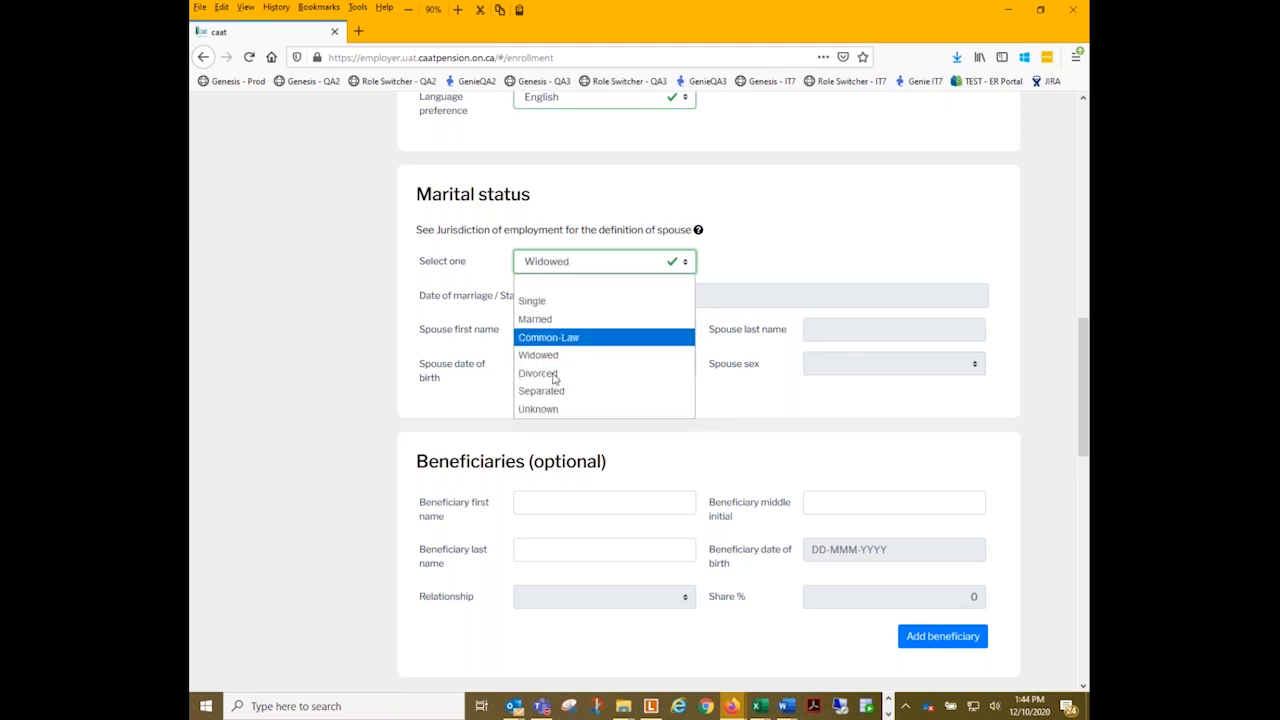
click(539, 408)
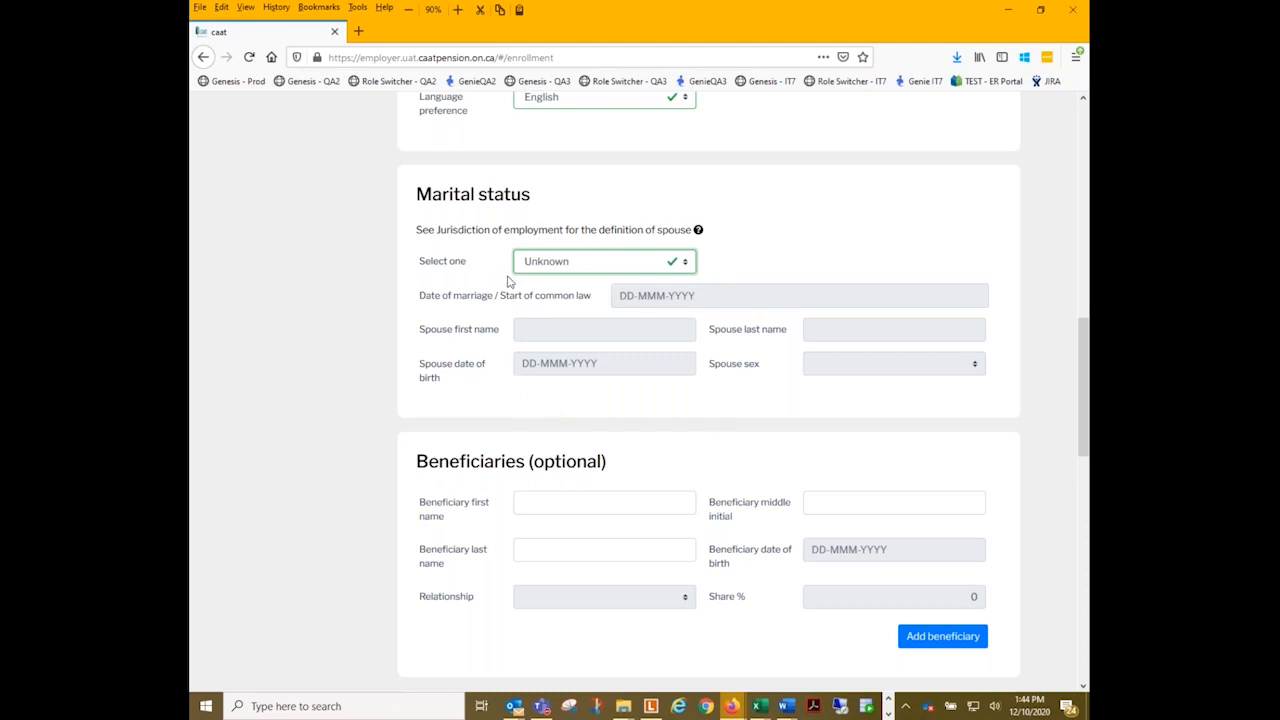
click(540, 272)
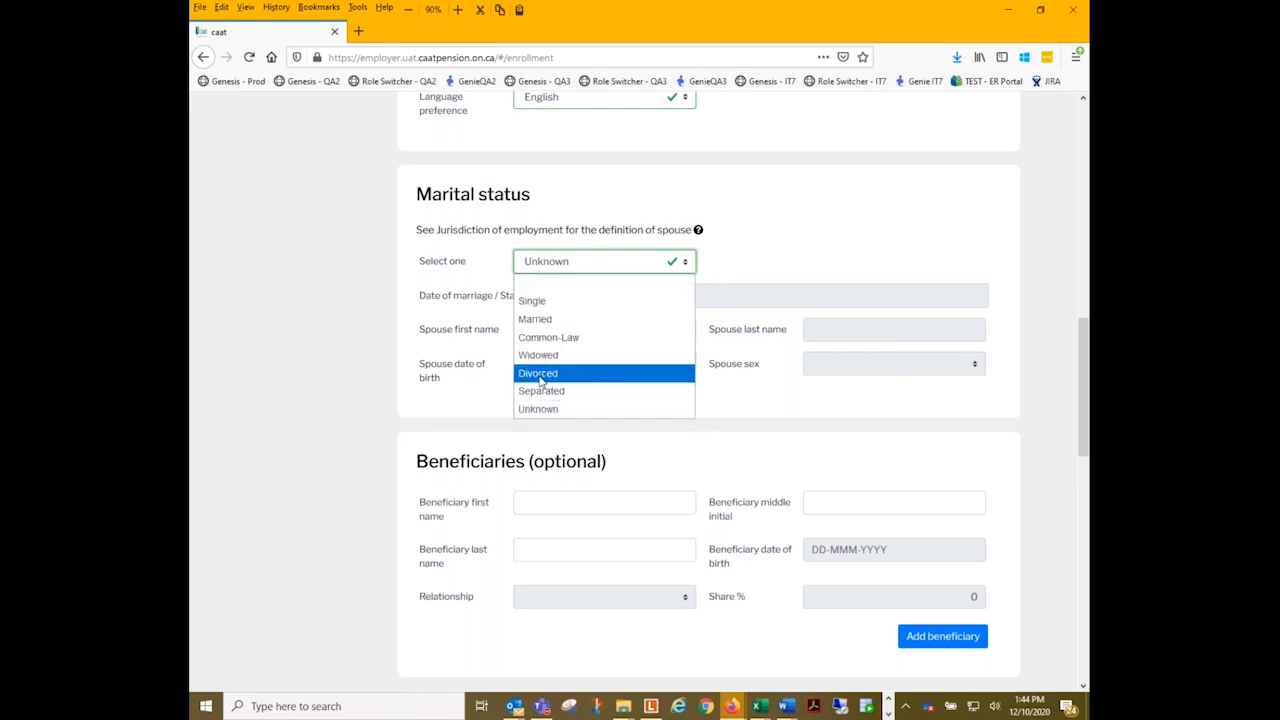
click(541, 375)
click(566, 262)
click(545, 389)
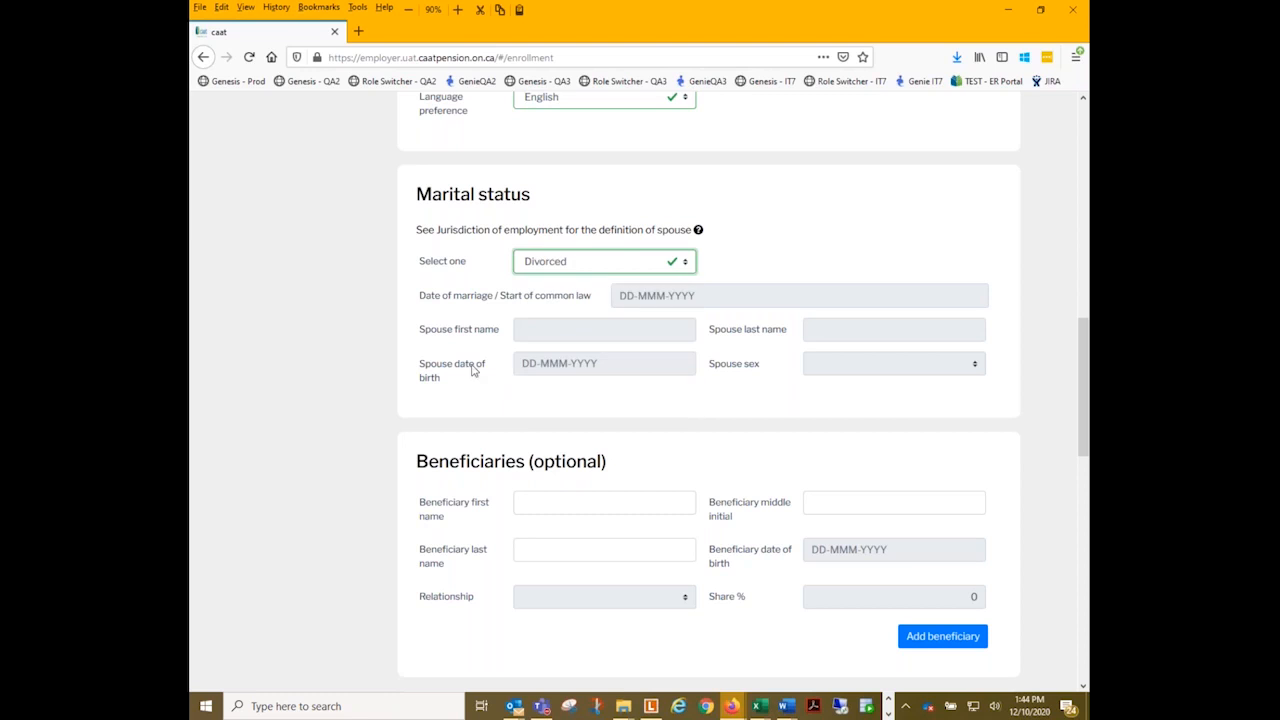
click(594, 269)
click(566, 318)
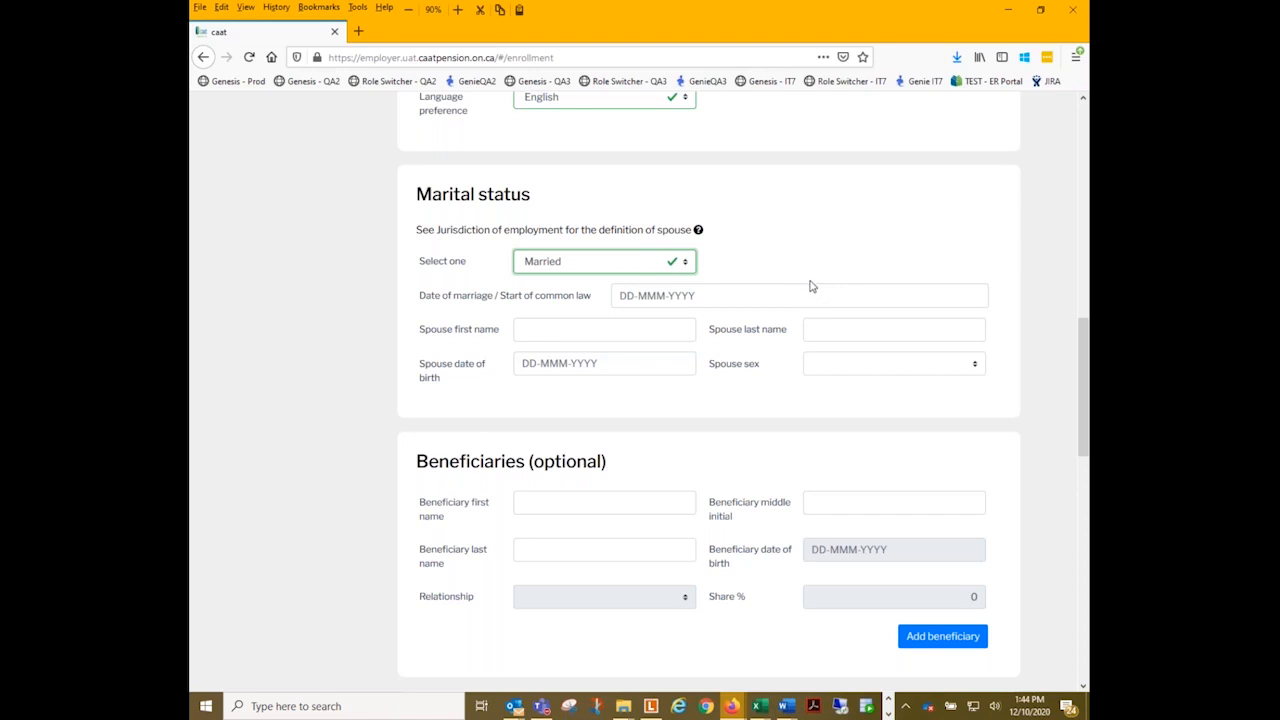
- Enter marriage date 01-Jan-2001 and placeholder spouse first and last names
click(662, 297)
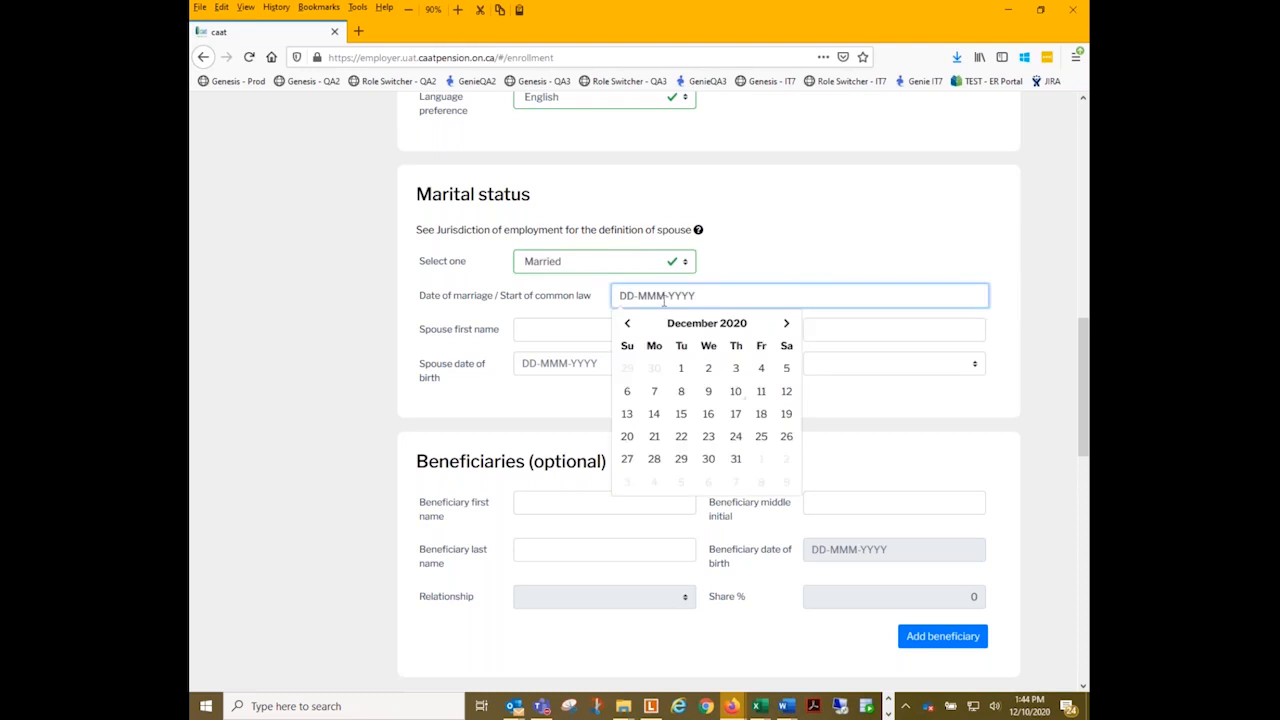
text(01jan2001)
key(Return)
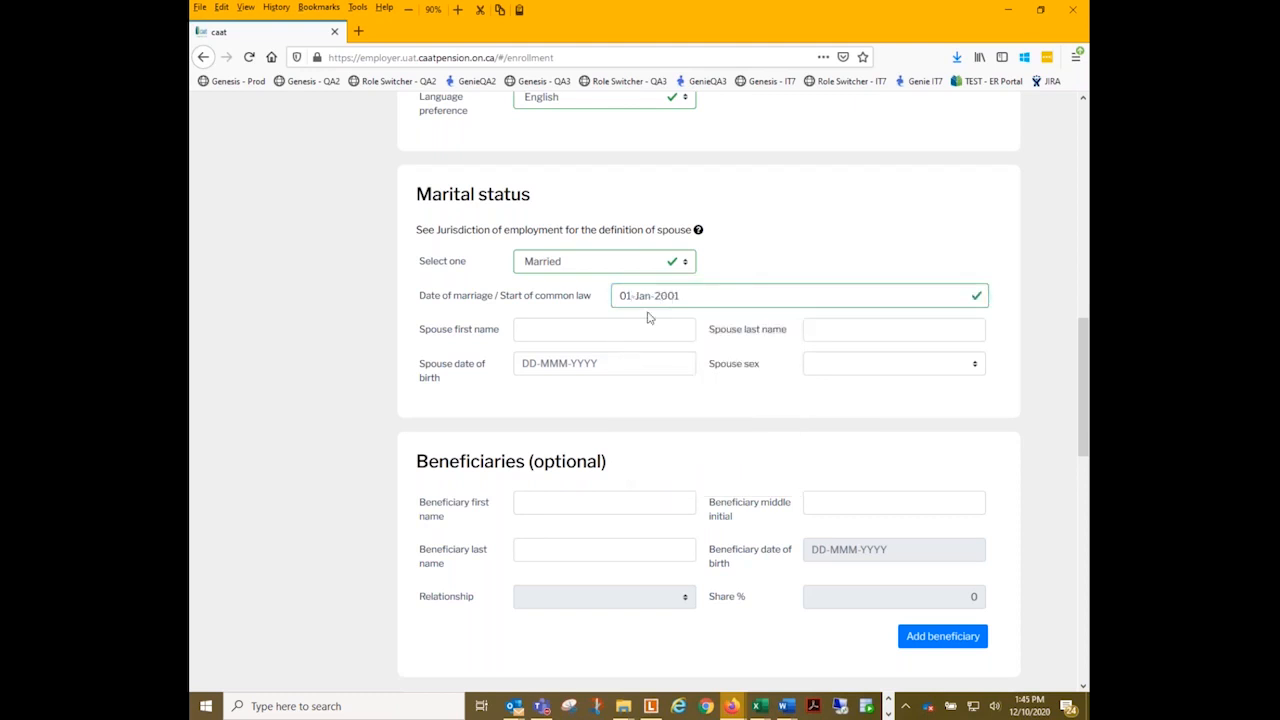
click(569, 331)
text(Spouse)
key(Tab)
text(Lnm)
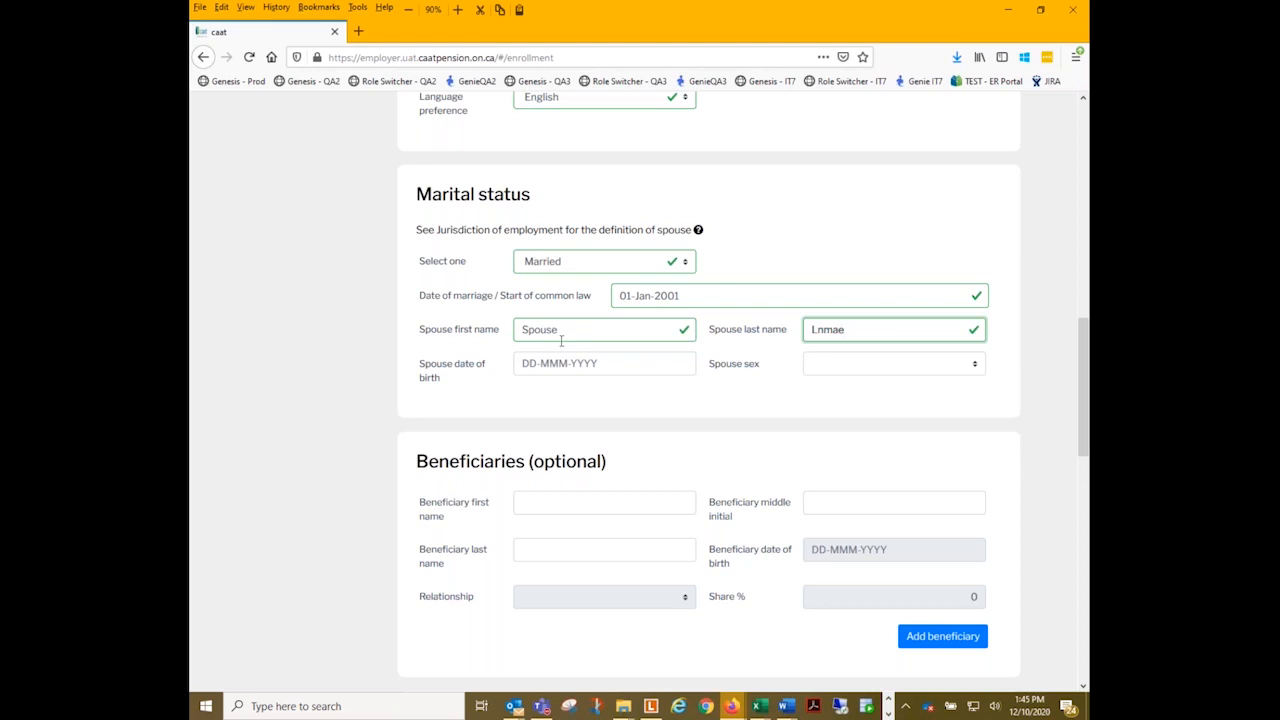
click(539, 366)
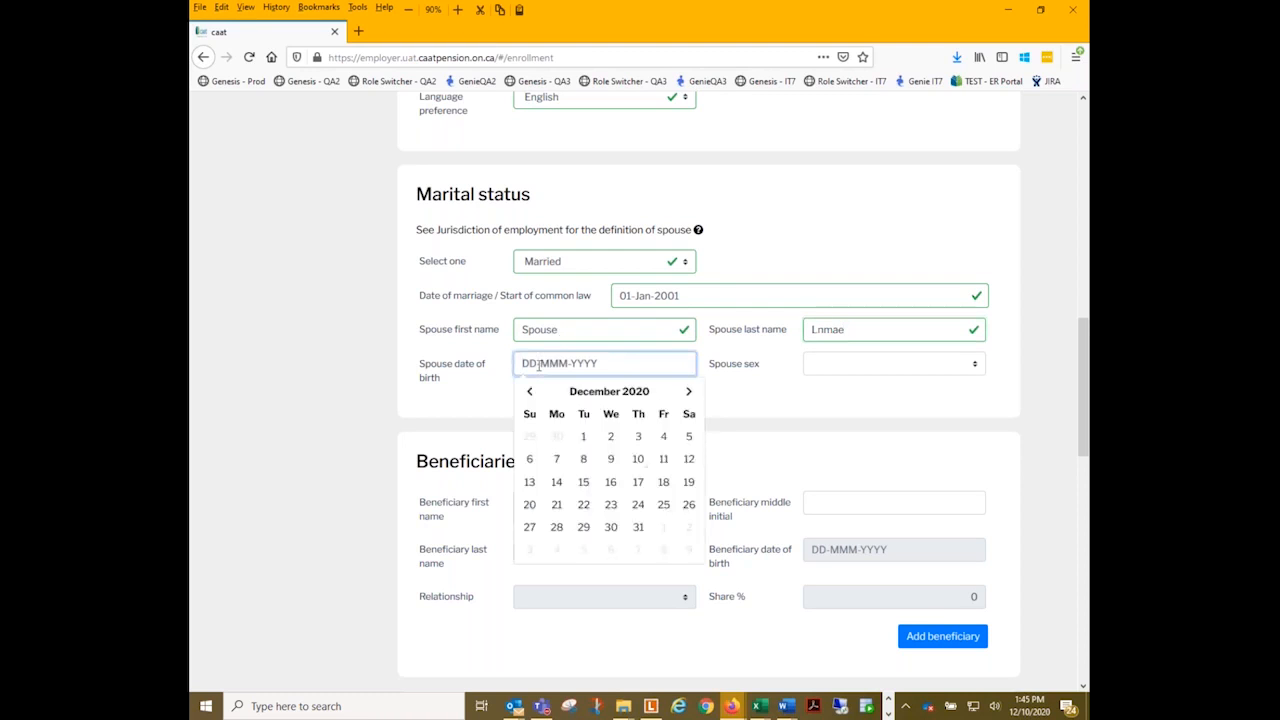
text(10)
text(Dec-20201972)
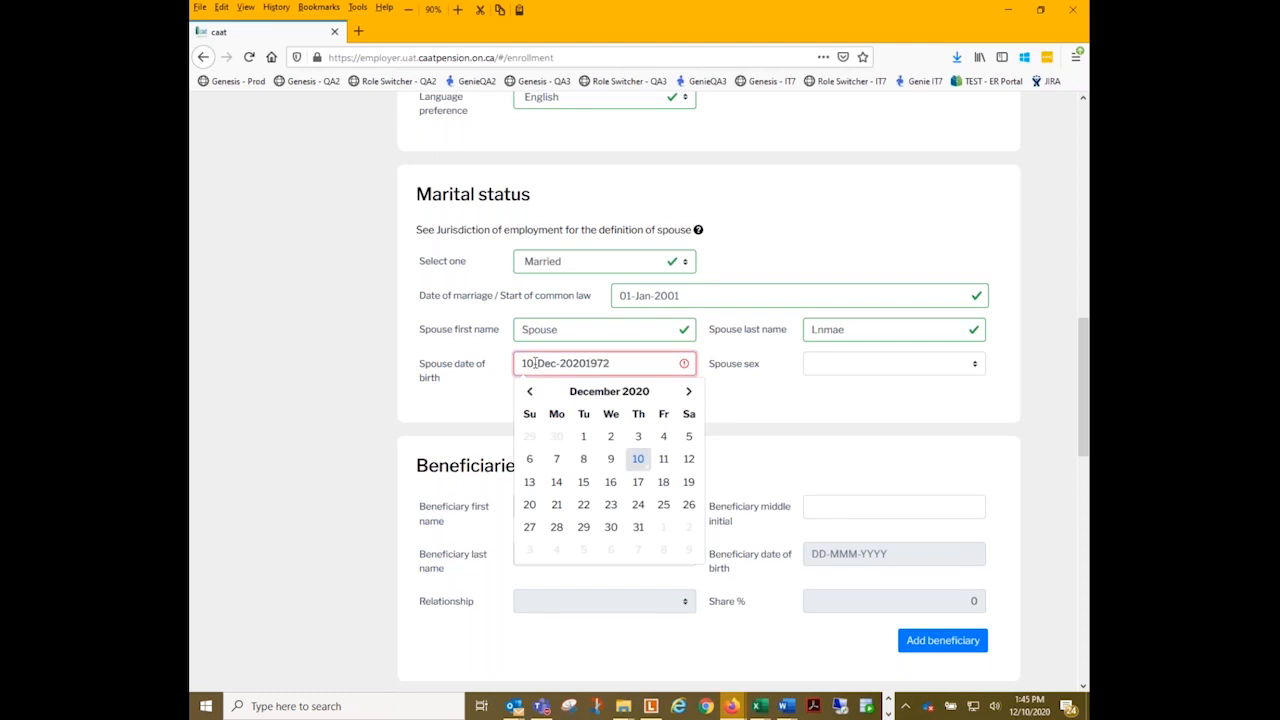
key(BackSpace)
key(BackSpace)
key(BackSpace)
key(BackSpace)
key(BackSpace)
key(BackSpace)
key(BackSpace)
key(BackSpace)
key(BackSpace)
key(BackSpace)
drag(617, 365, 491, 349)
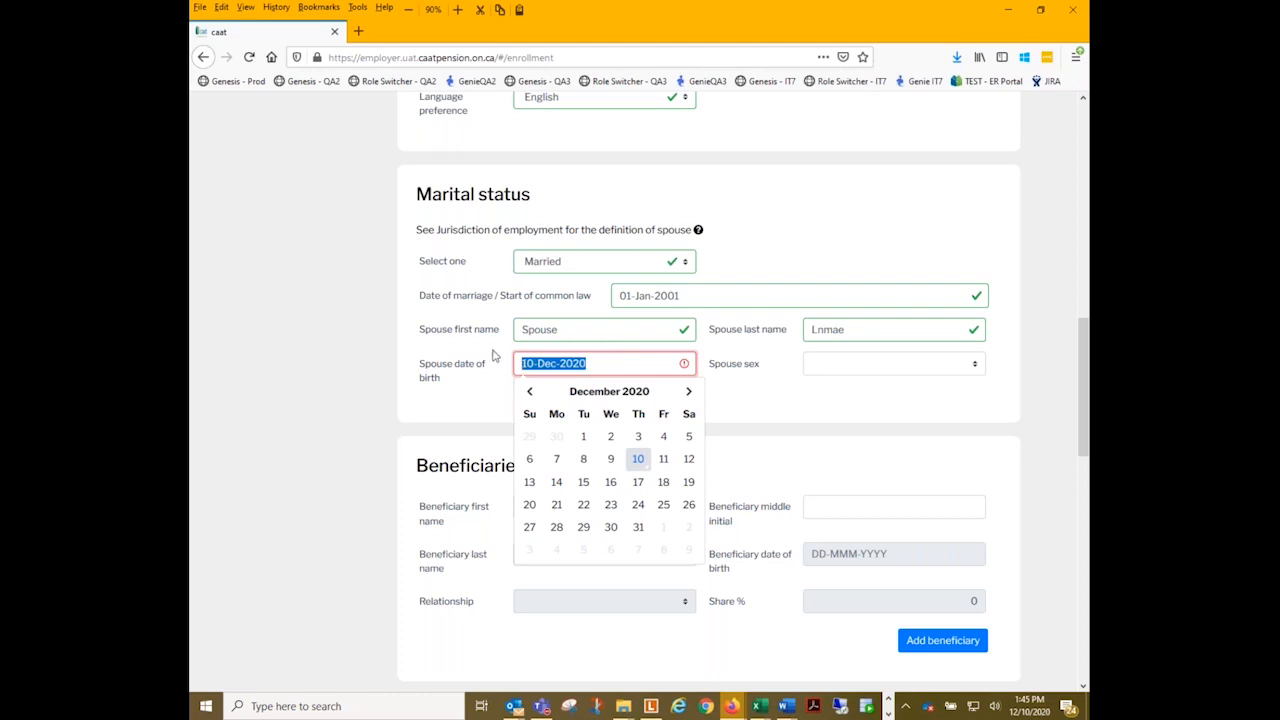
text(10)
key(BackSpace)
key(BackSpace)
key(BackSpace)
key(BackSpace)
text(1972)
click(838, 365)
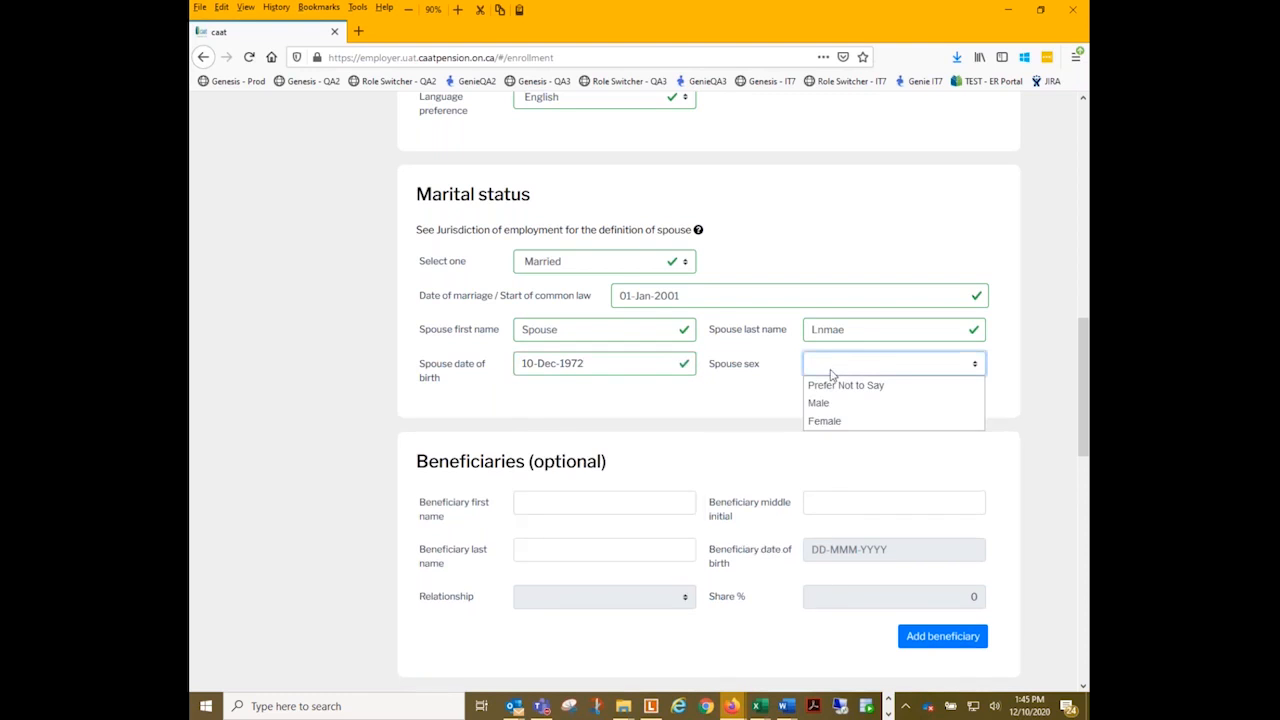
- Set the spouse's sex to Female
click(828, 421)
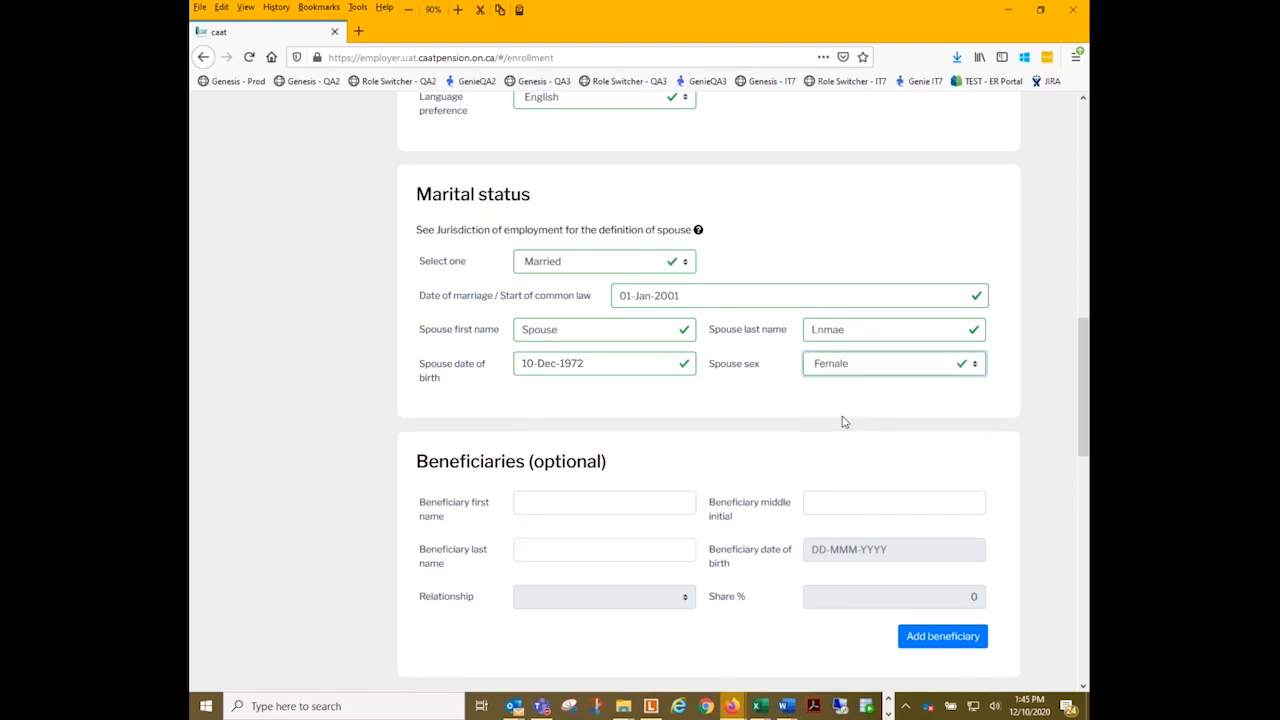
scroll(620, 465, down, 5)
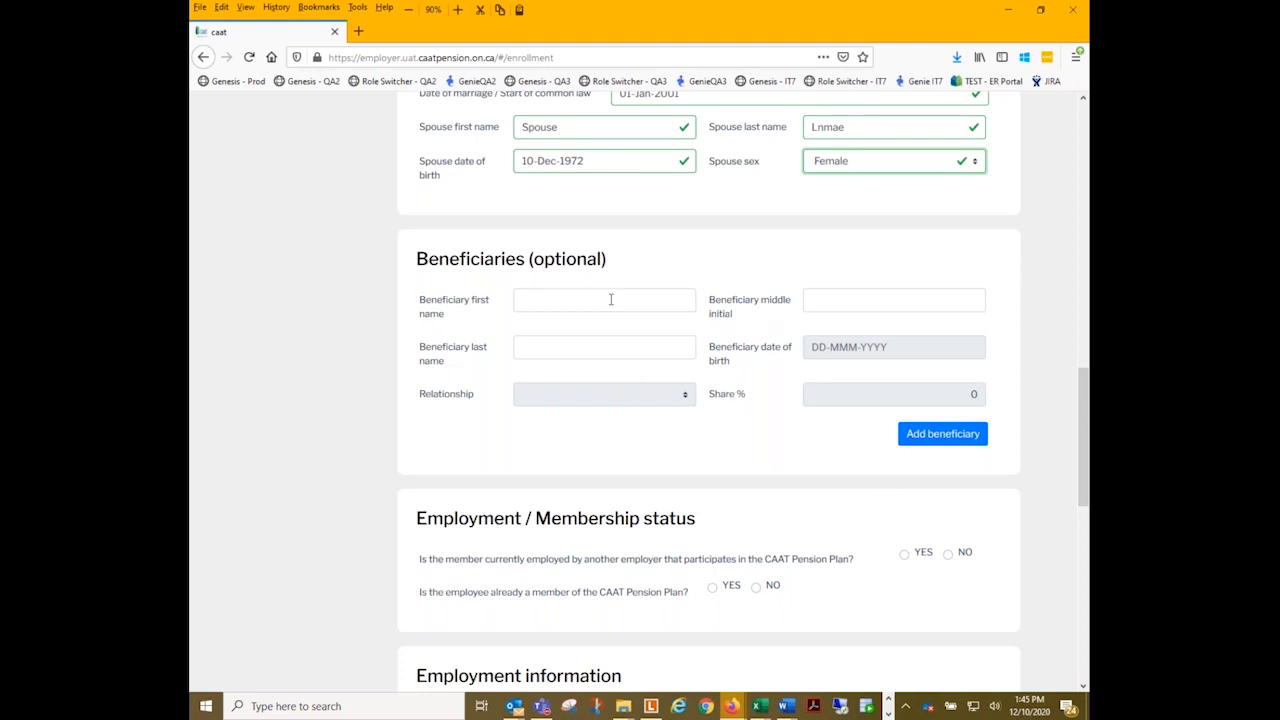
scroll(577, 408, down, 3)
scroll(849, 286, down, 2)
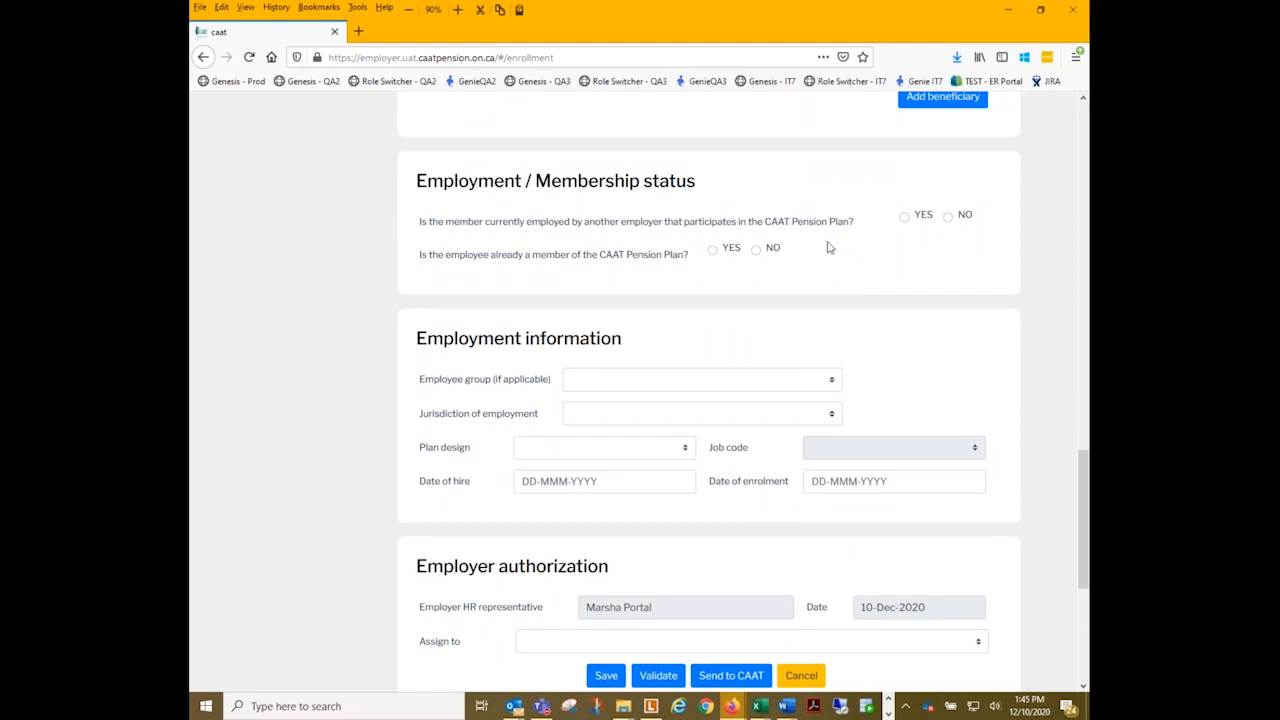
- Answer No to both the other-employer and already-a-member status questions
click(949, 217)
click(904, 218)
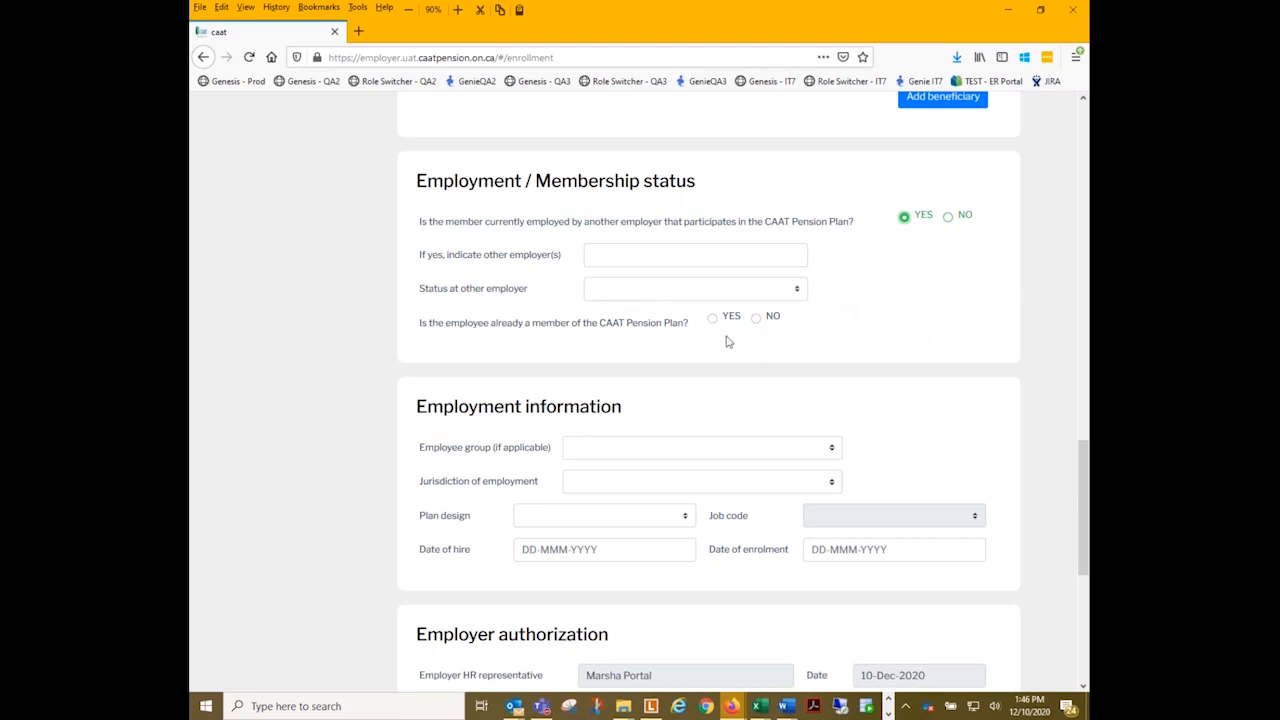
click(756, 320)
click(712, 319)
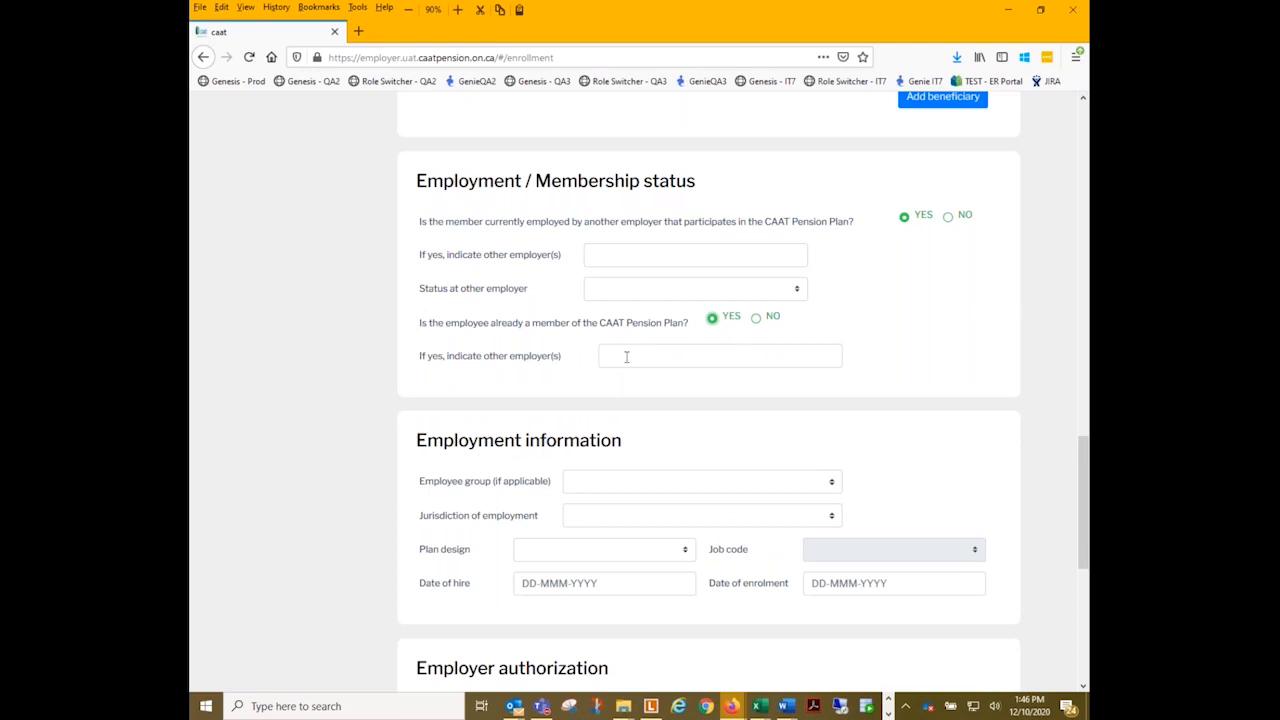
click(757, 320)
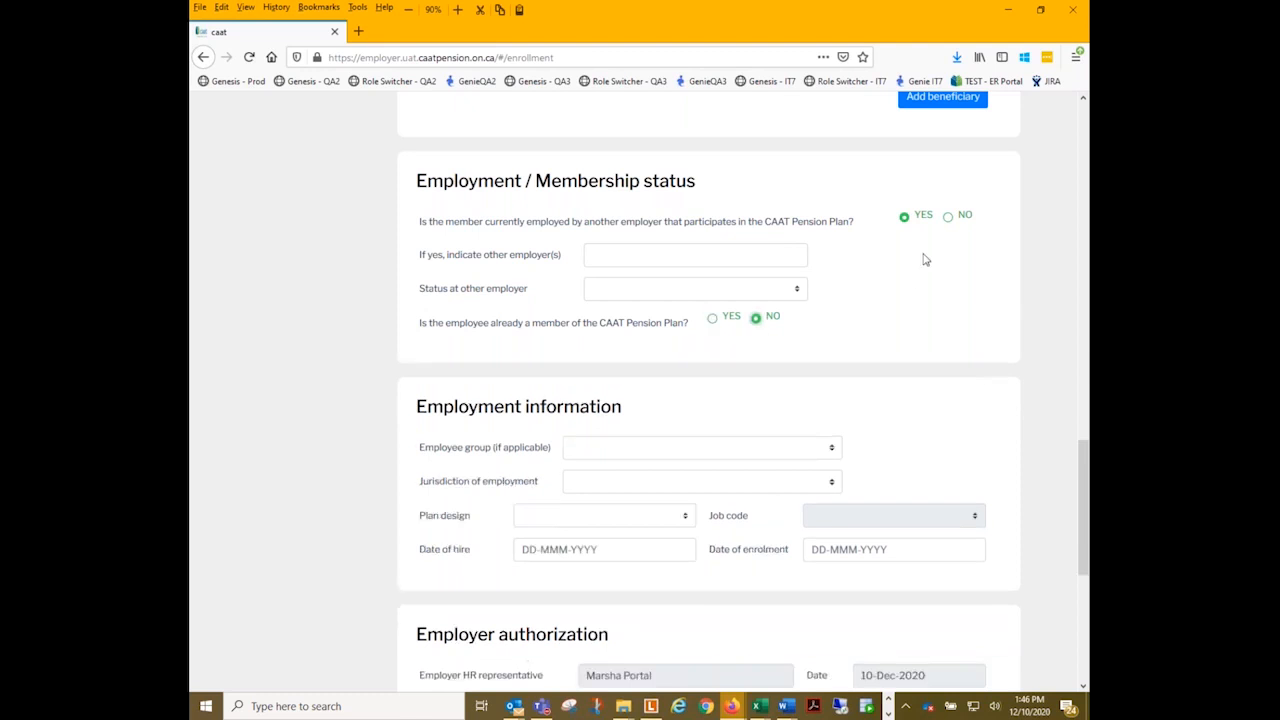
click(948, 220)
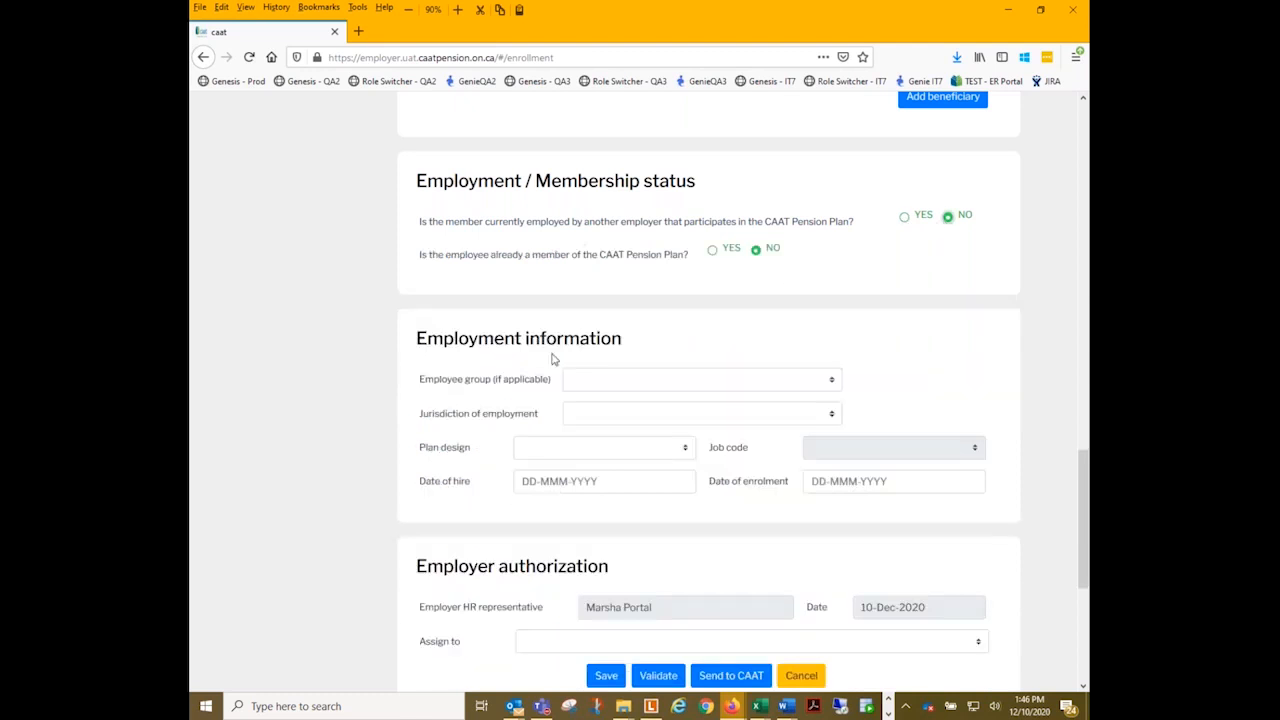
- Set employee group to Support, jurisdiction to Ontario and plan design to DBprime
scroll(474, 360, down, 3)
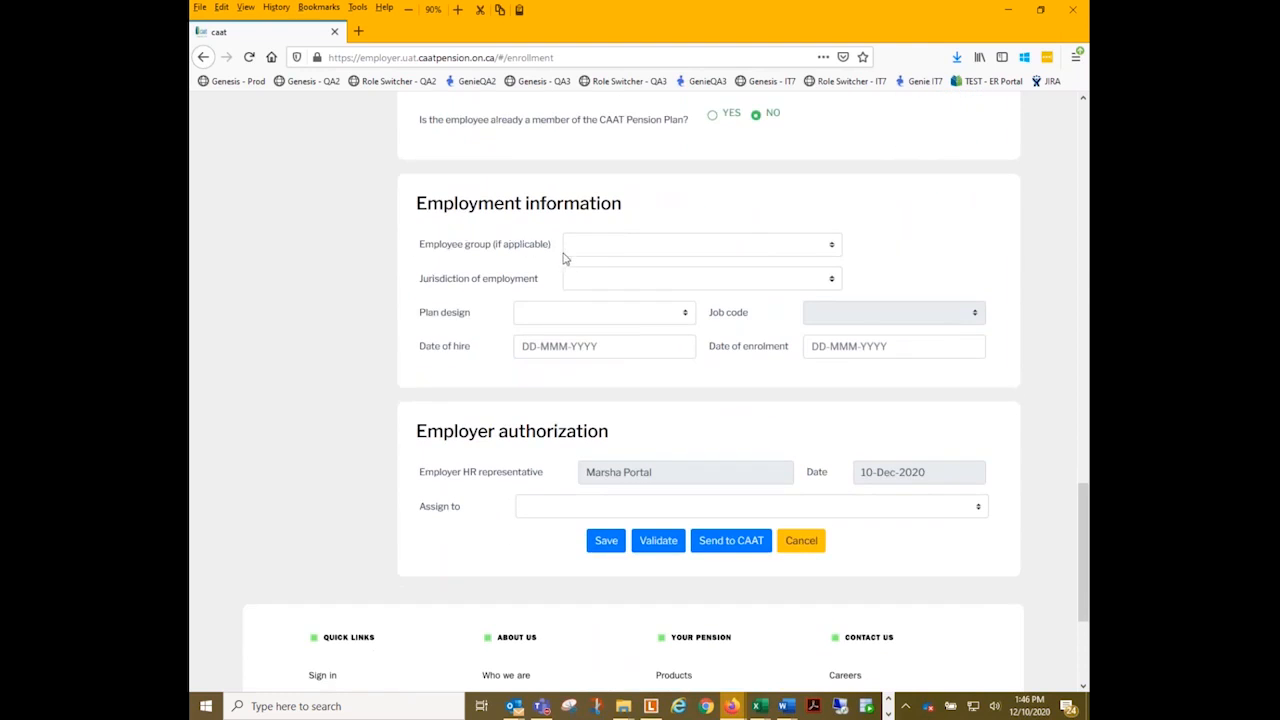
click(593, 250)
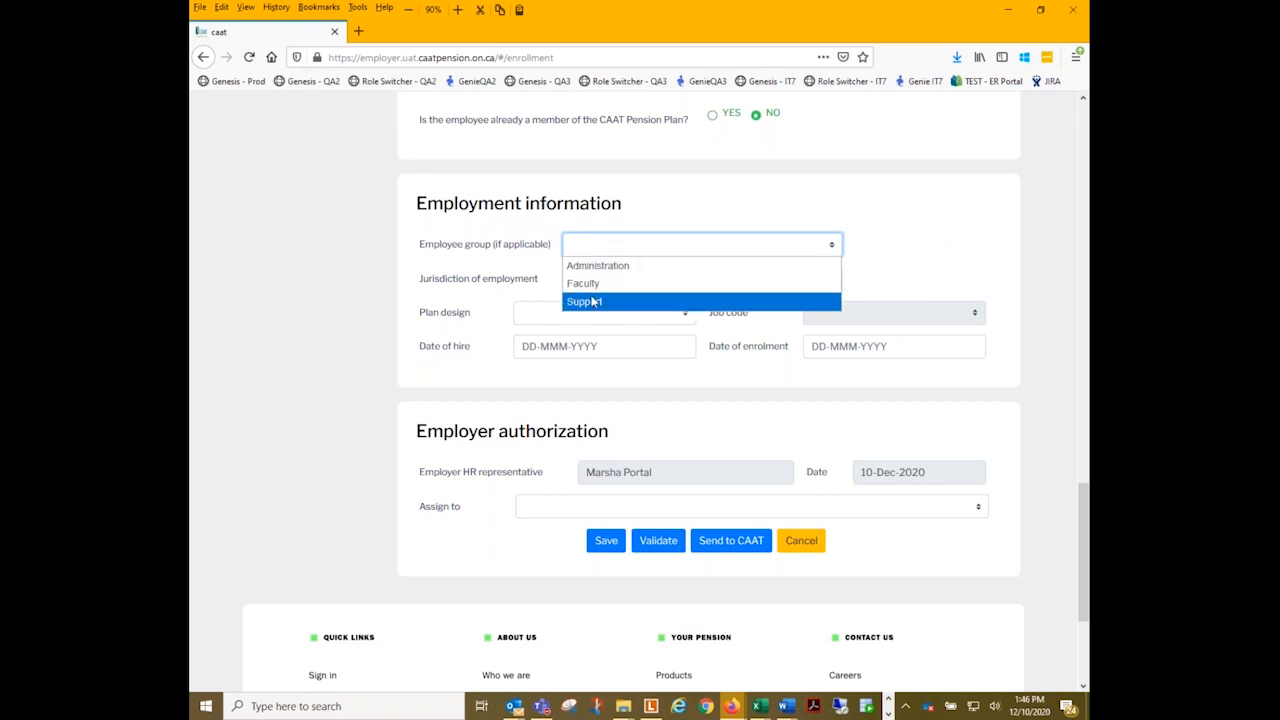
click(594, 301)
click(582, 286)
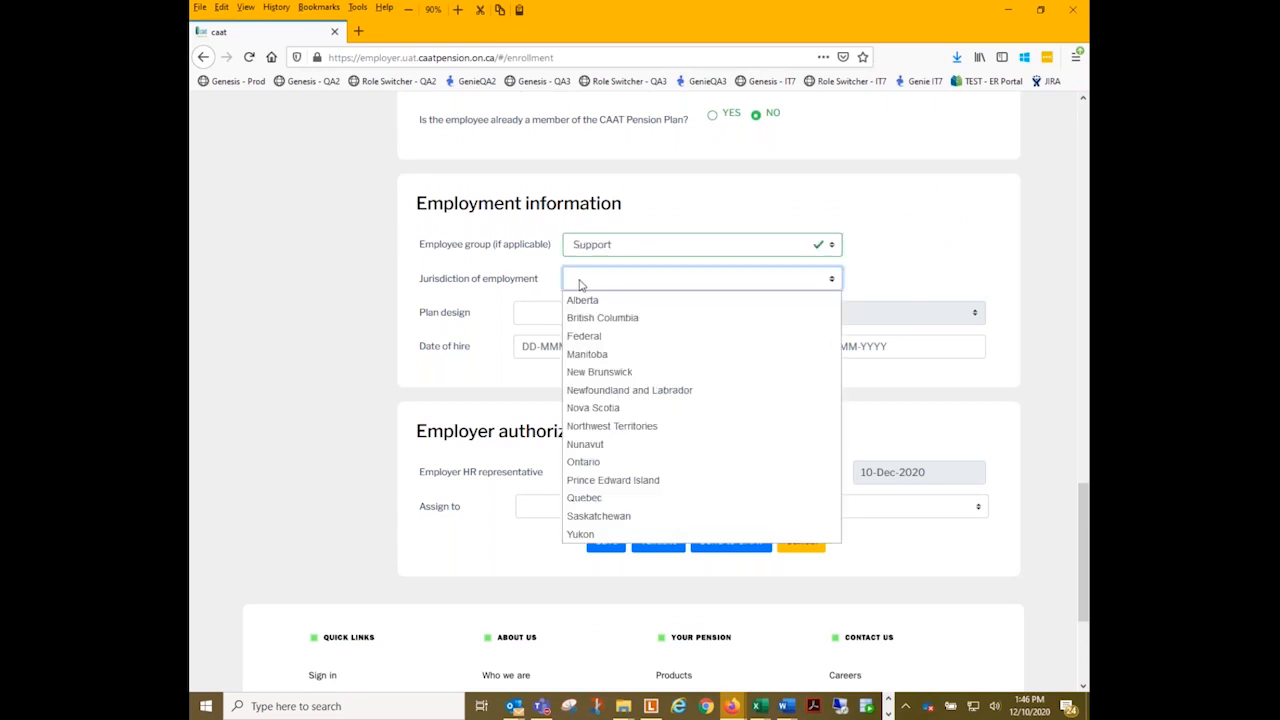
click(594, 462)
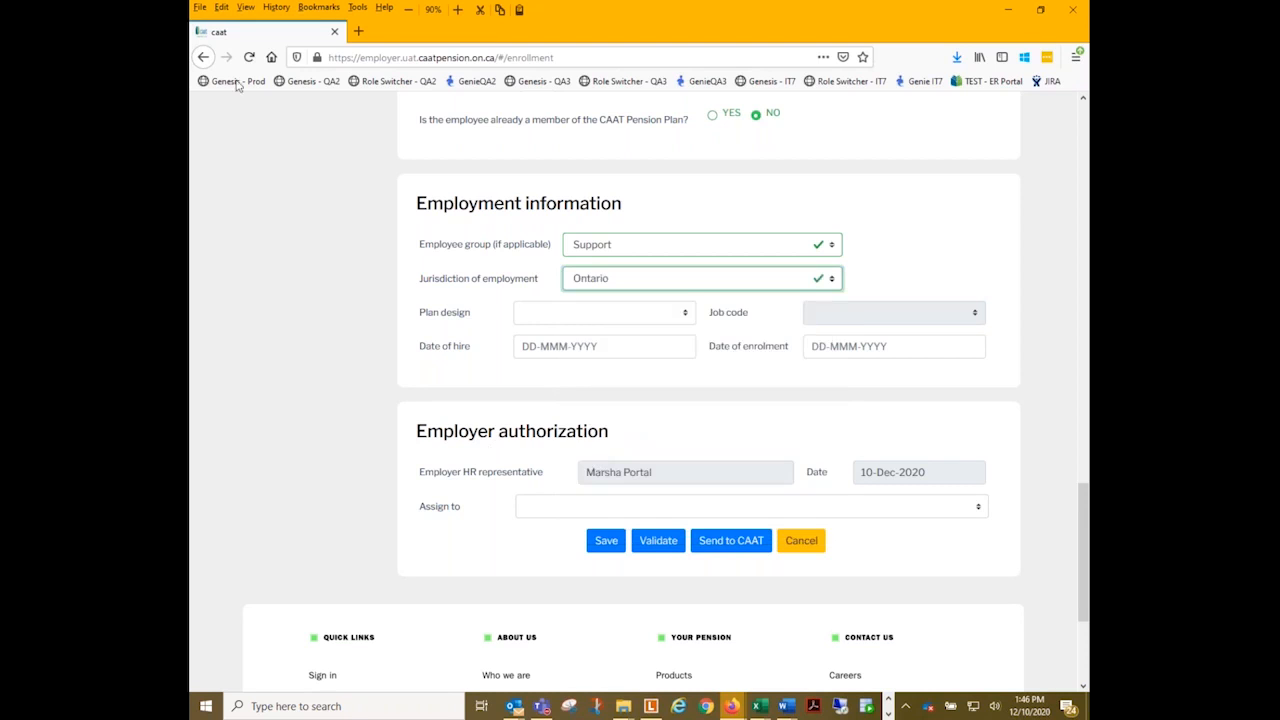
click(575, 318)
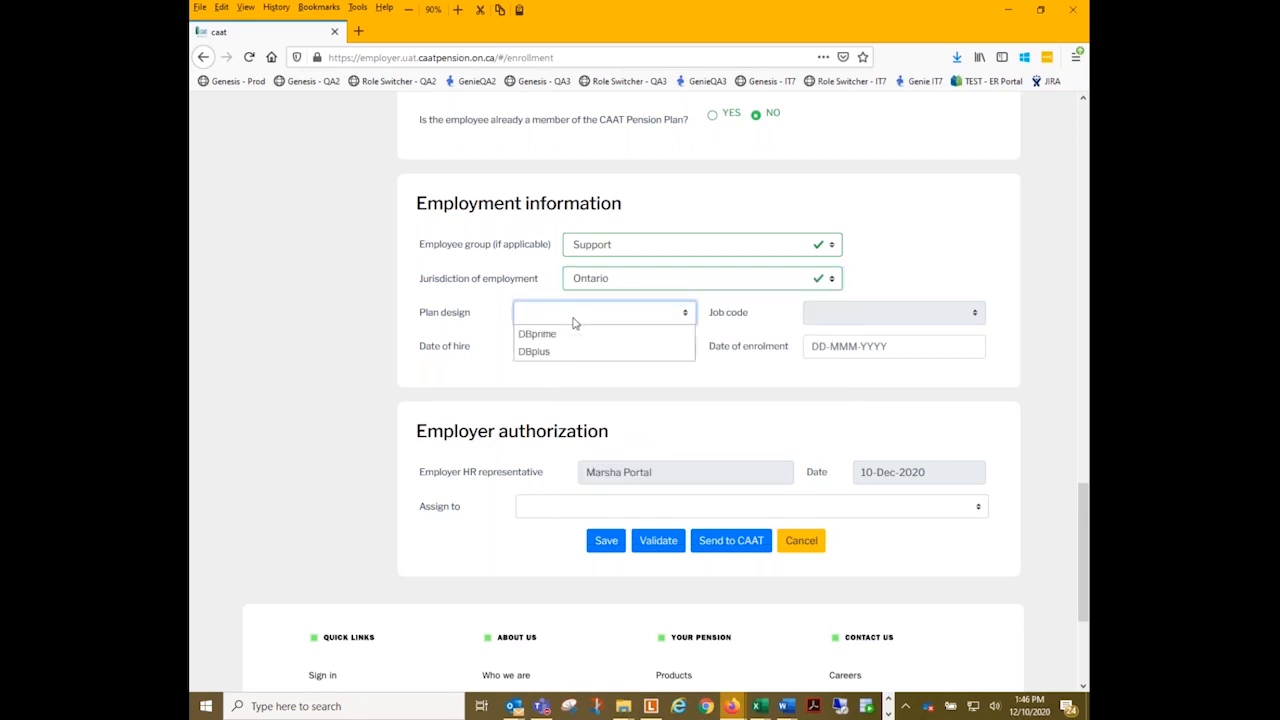
click(556, 335)
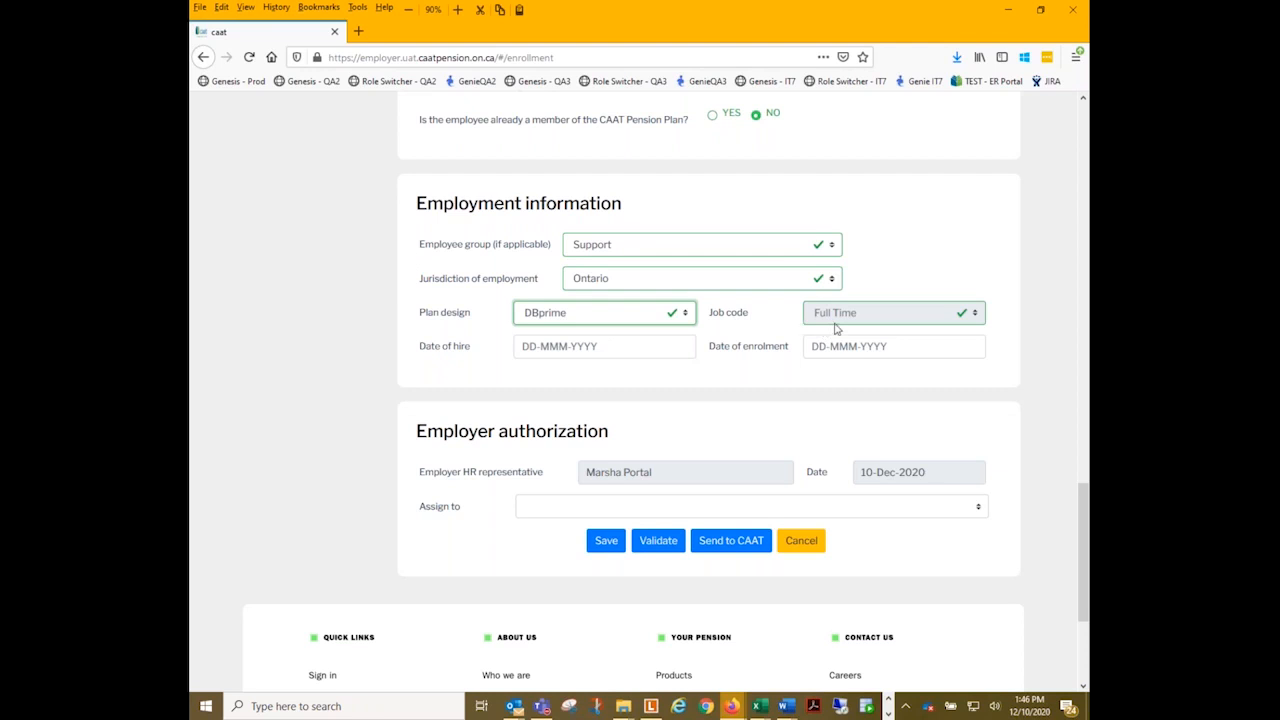
click(584, 316)
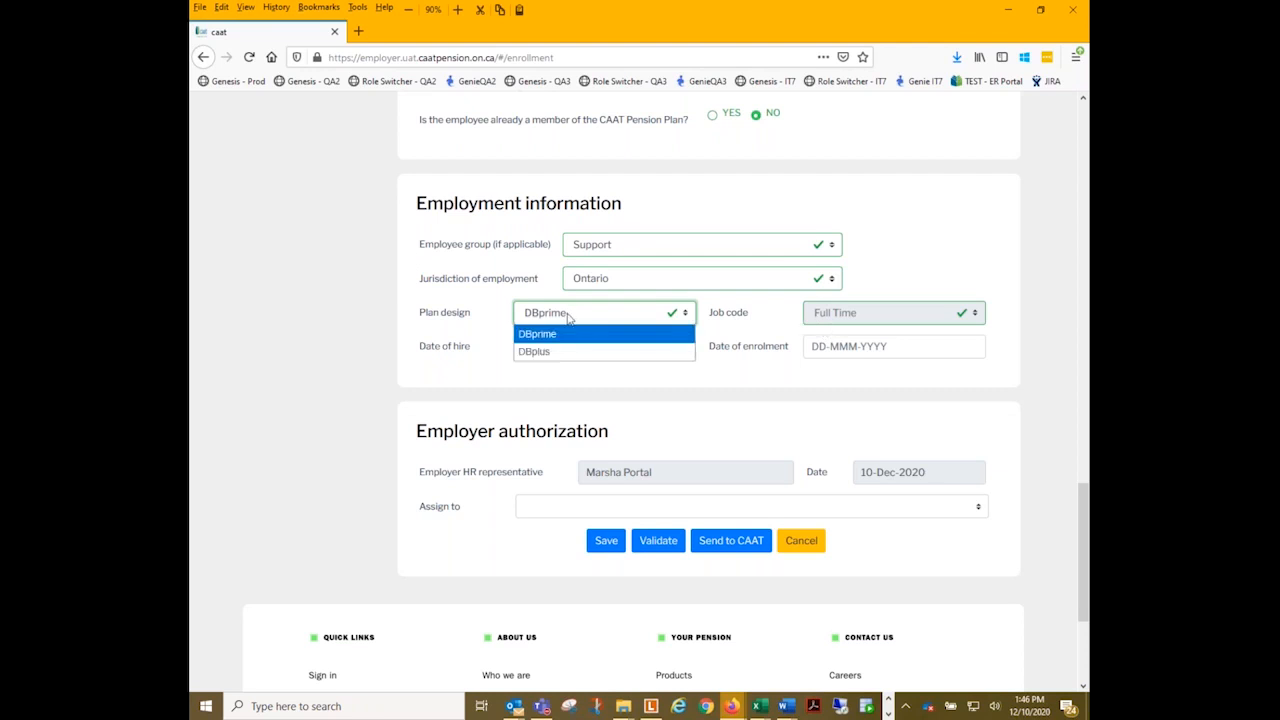
click(540, 351)
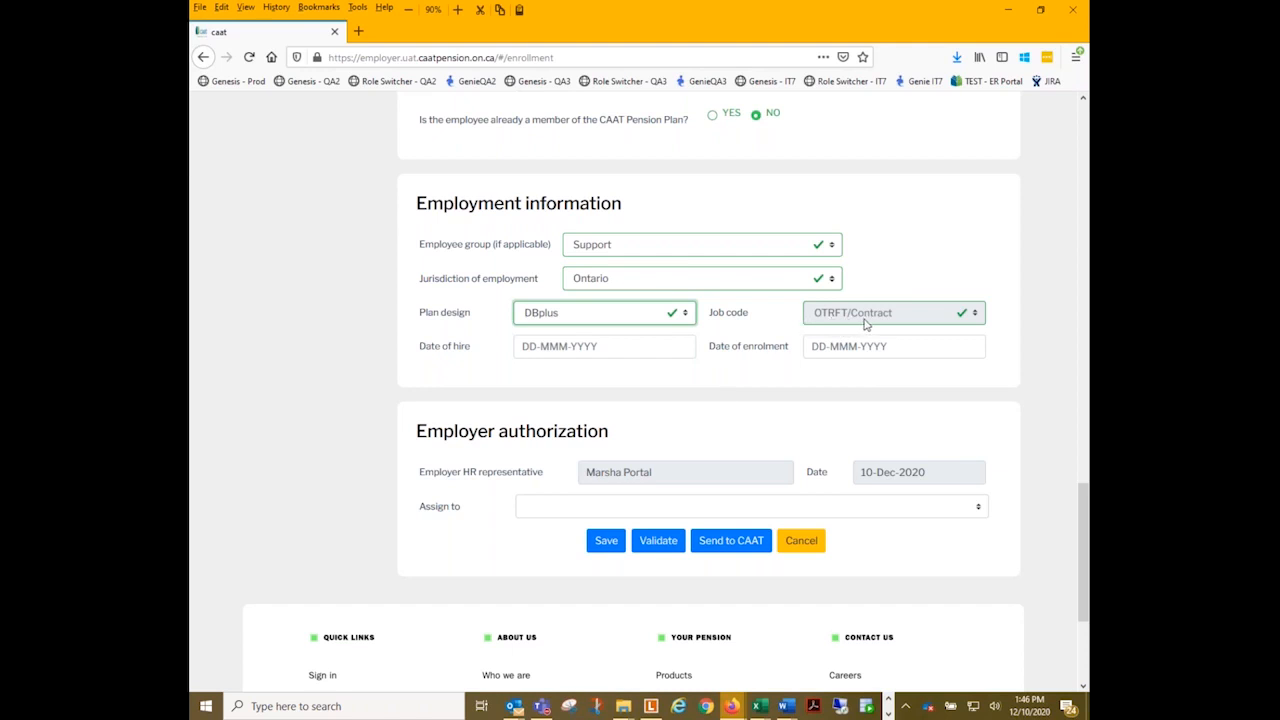
click(562, 318)
click(557, 335)
- Set both the date of hire and date of enrolment to 01-Dec-2020
click(558, 346)
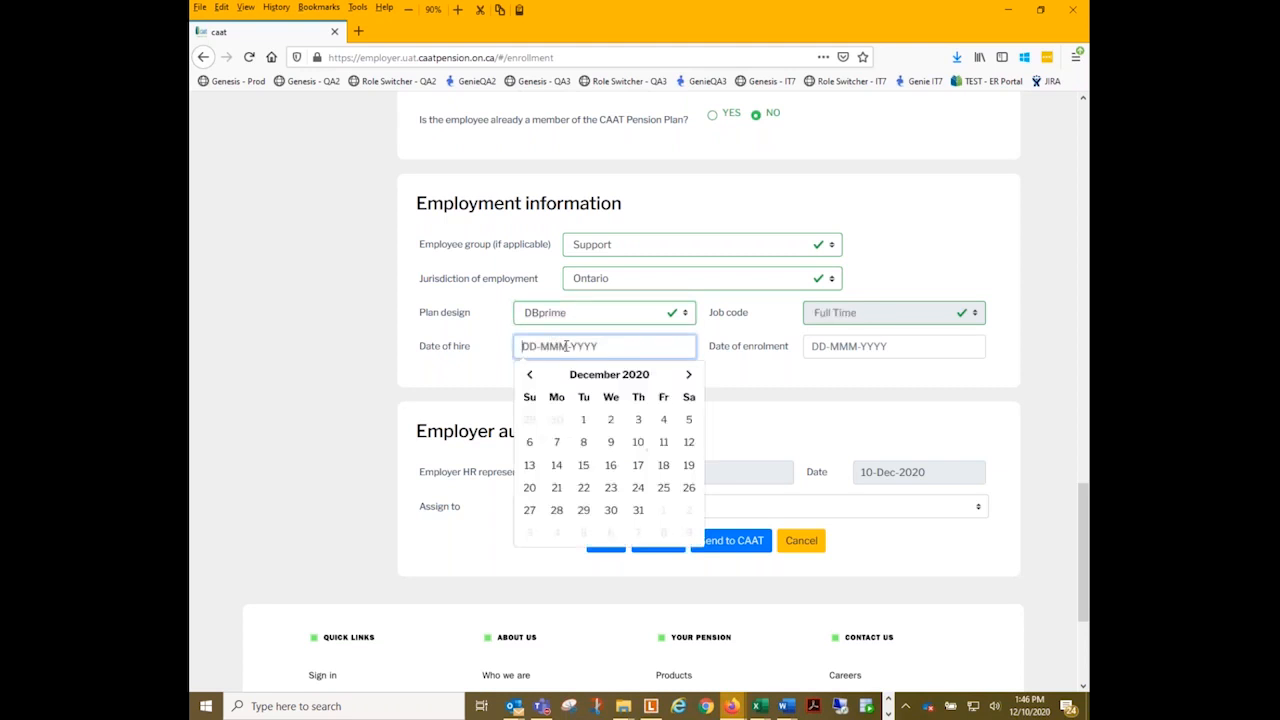
click(587, 420)
click(845, 350)
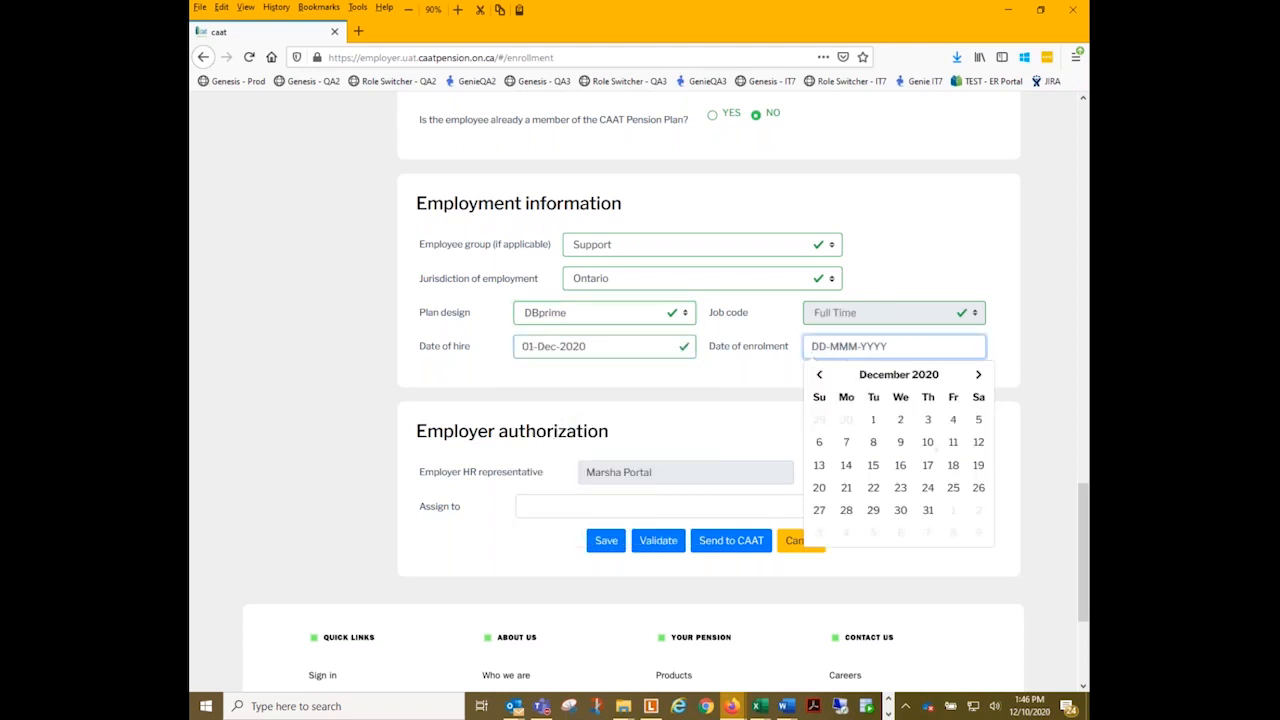
click(873, 419)
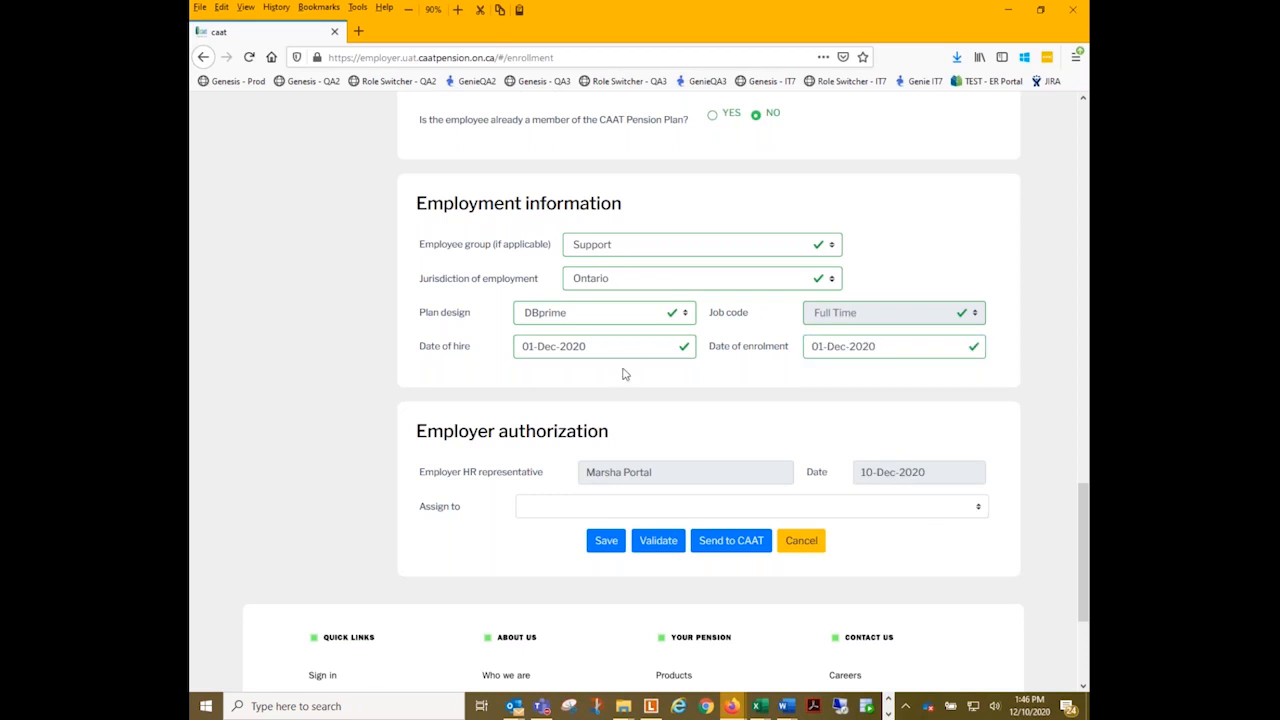
- Save the new enrolment form and acknowledge the Successfully Saved message
scroll(610, 346, down, 3)
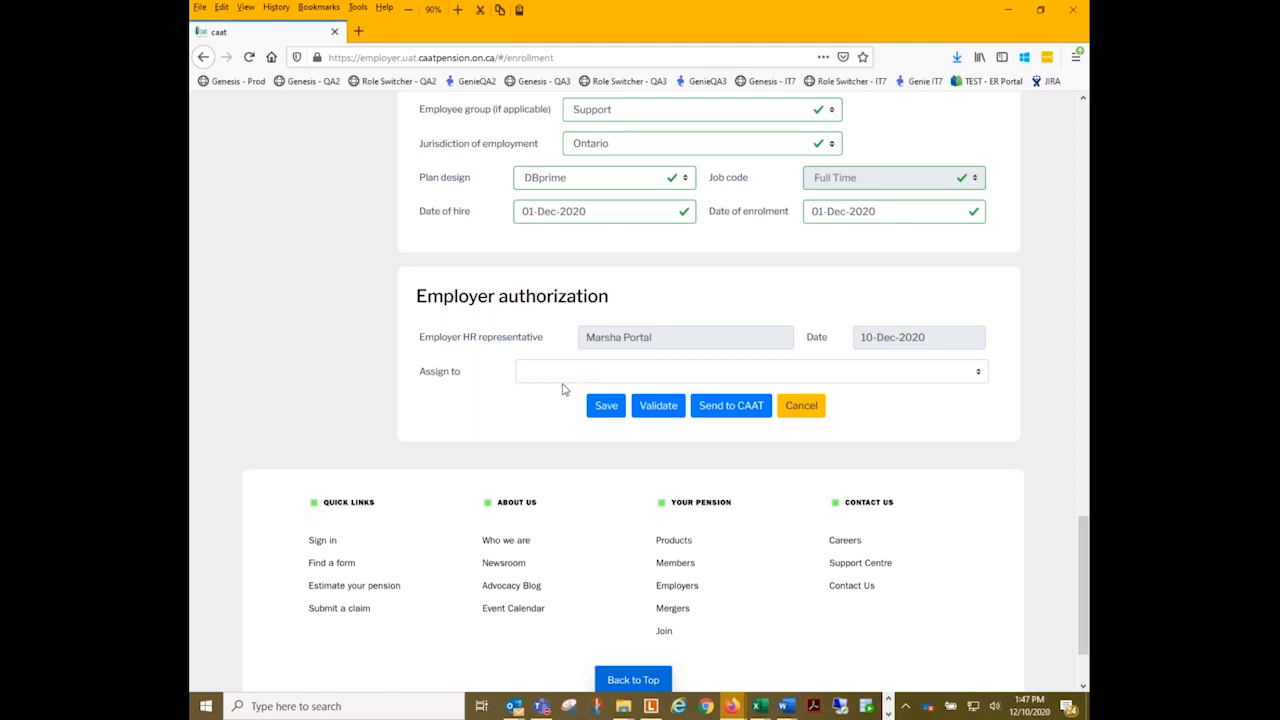
click(605, 407)
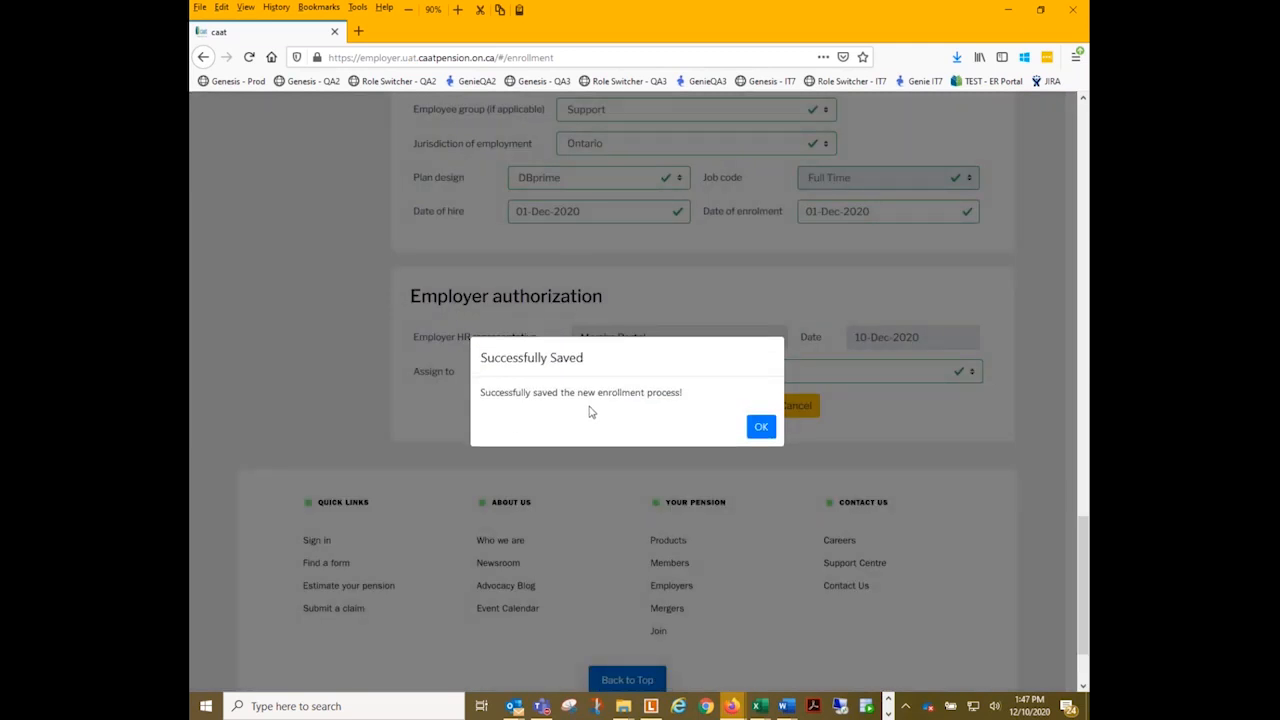
click(761, 428)
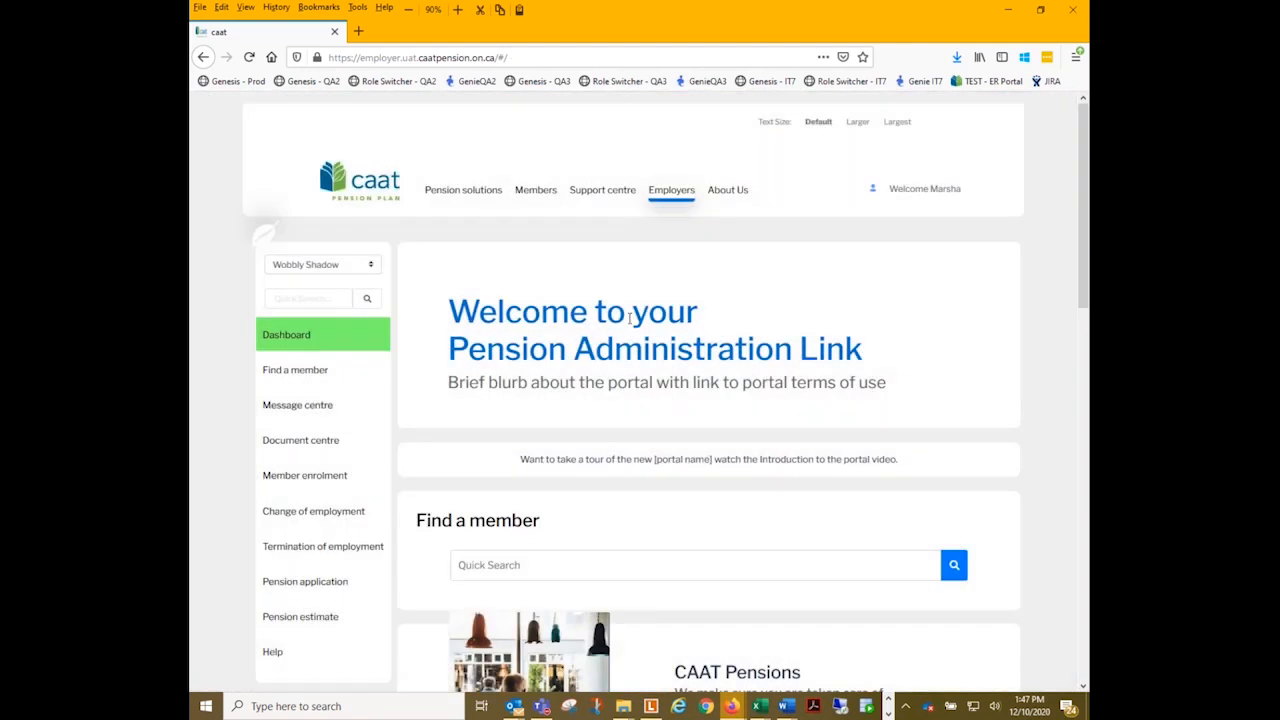
- Reopen the enrolment from Transactions in process and run Validate on it
scroll(629, 318, down, 7)
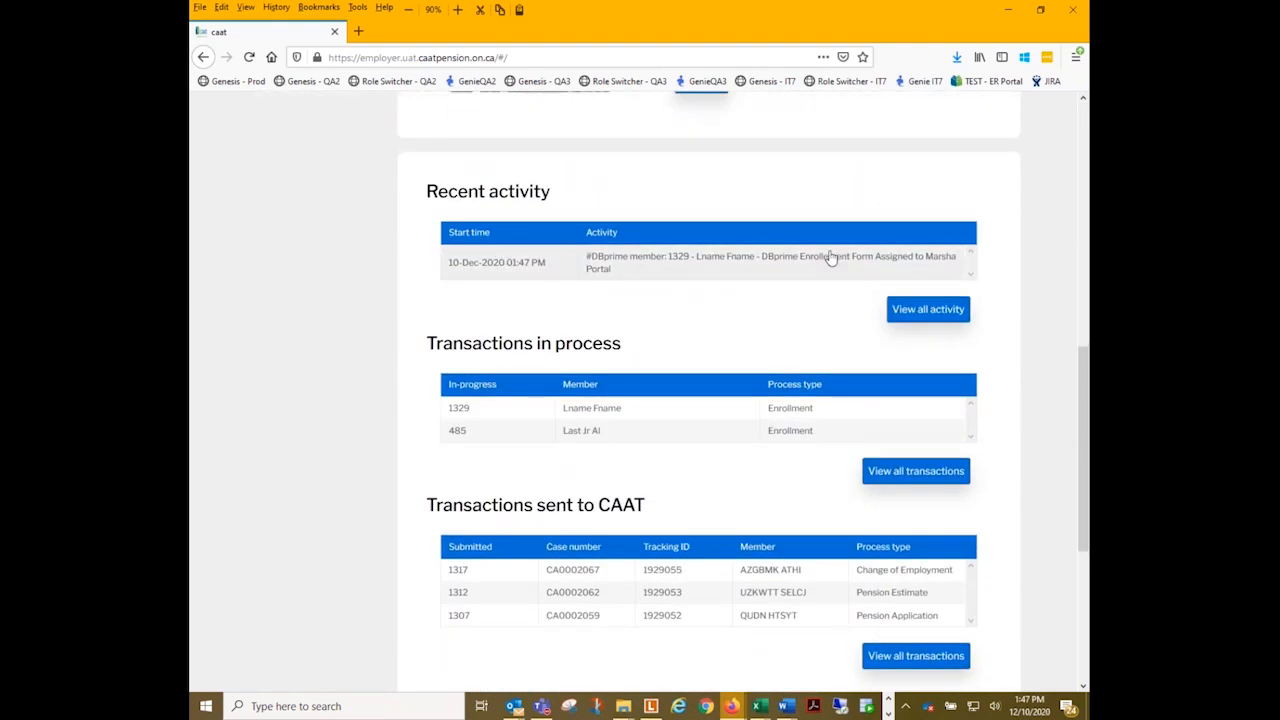
scroll(240, 370, down, 3)
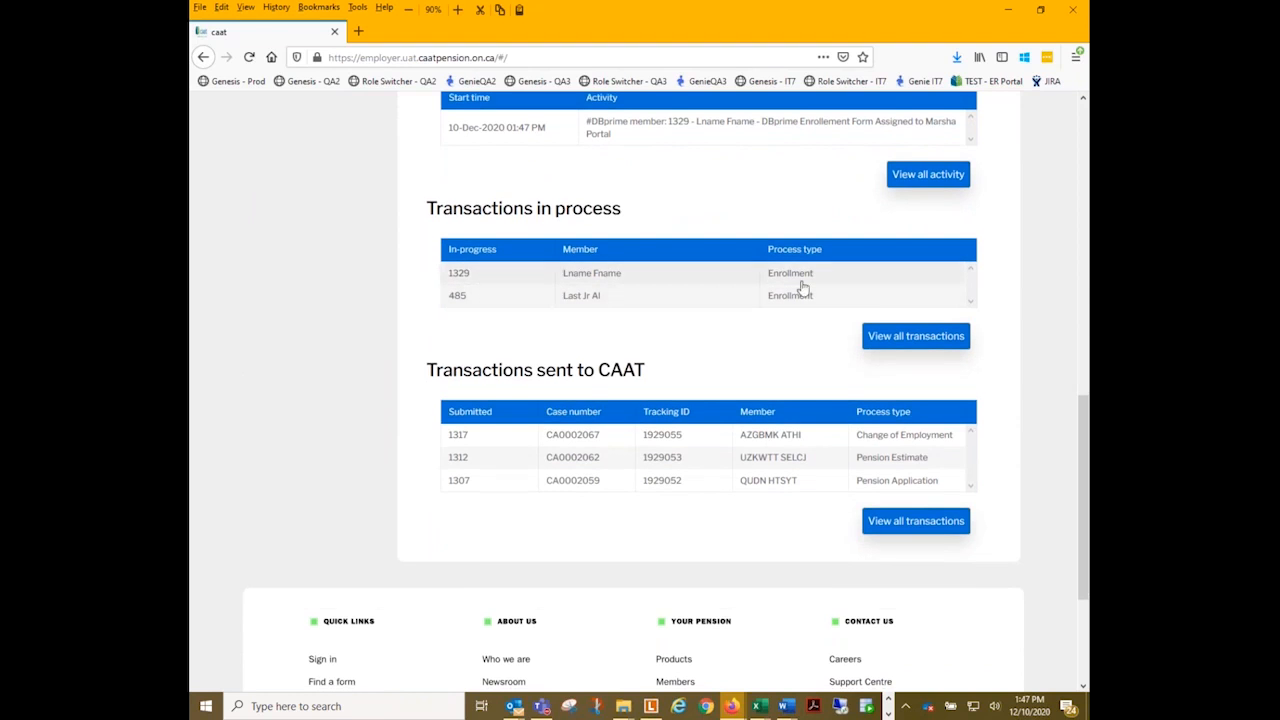
click(607, 273)
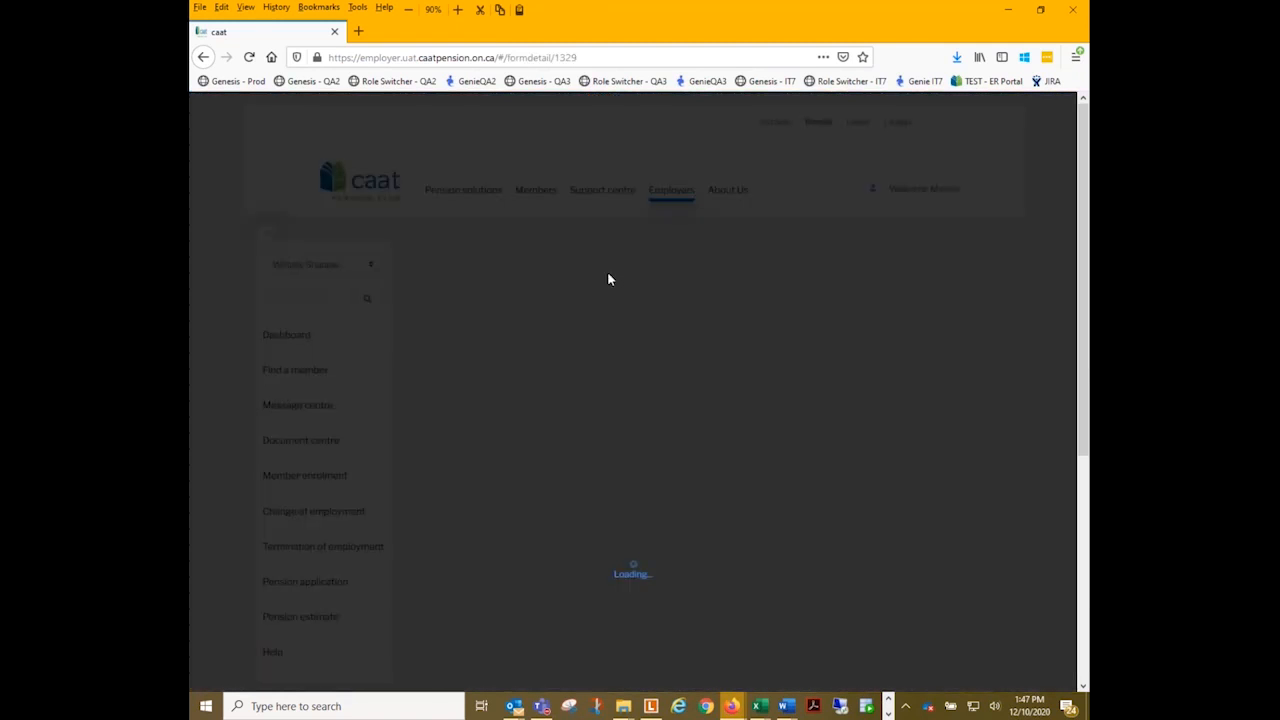
scroll(600, 300, down, 3)
scroll(640, 400, down, 15)
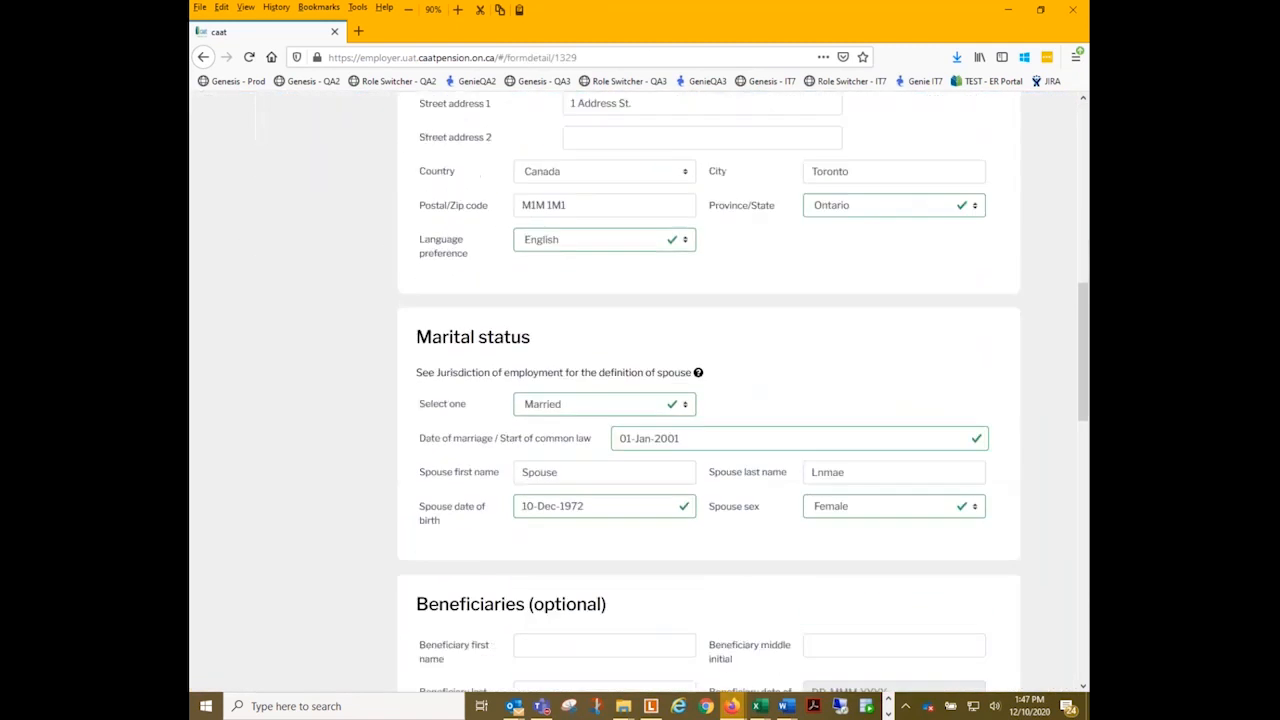
scroll(584, 308, down, 2)
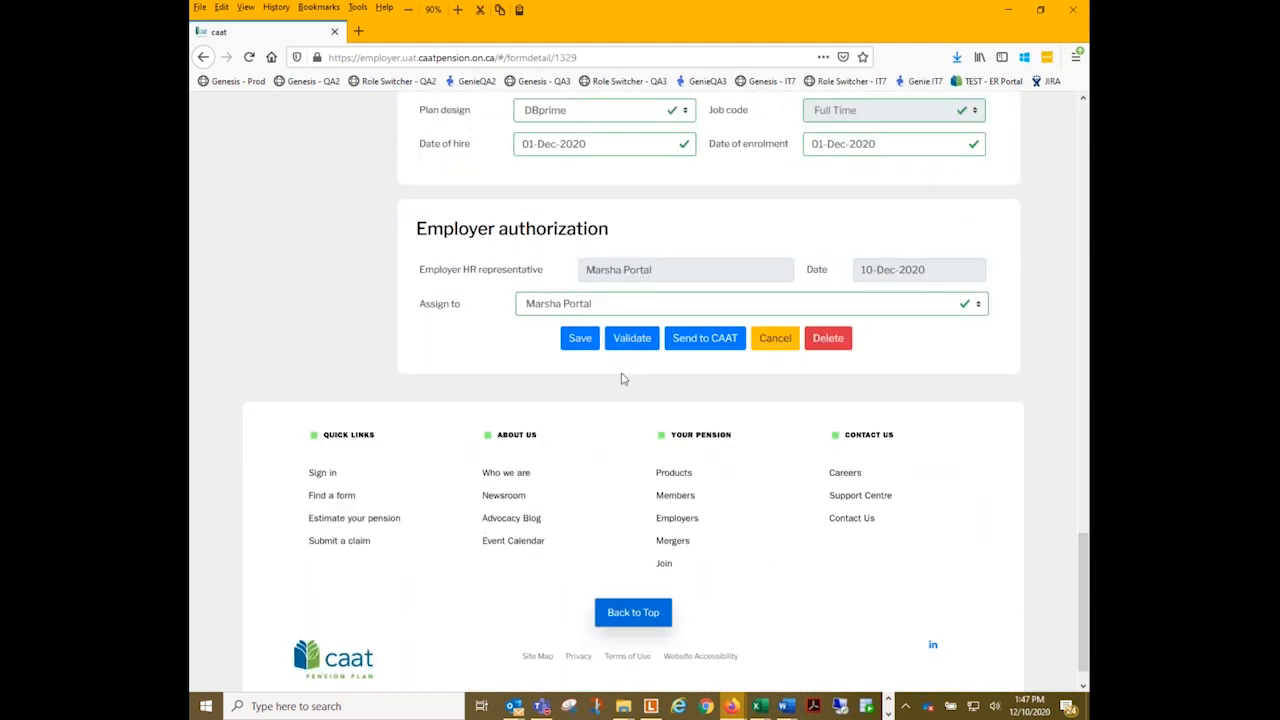
click(632, 338)
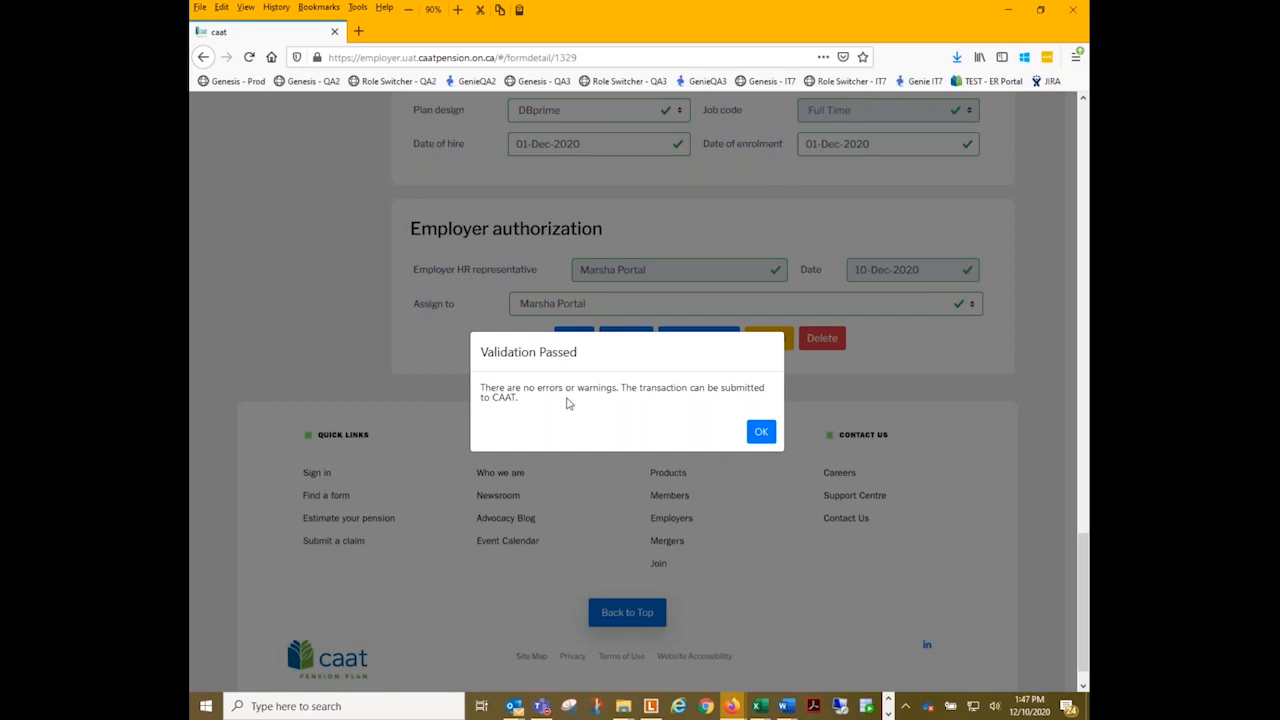
- Dismiss Validation Passed, accept the Terms of Use and send the enrolment to CAAT
click(761, 431)
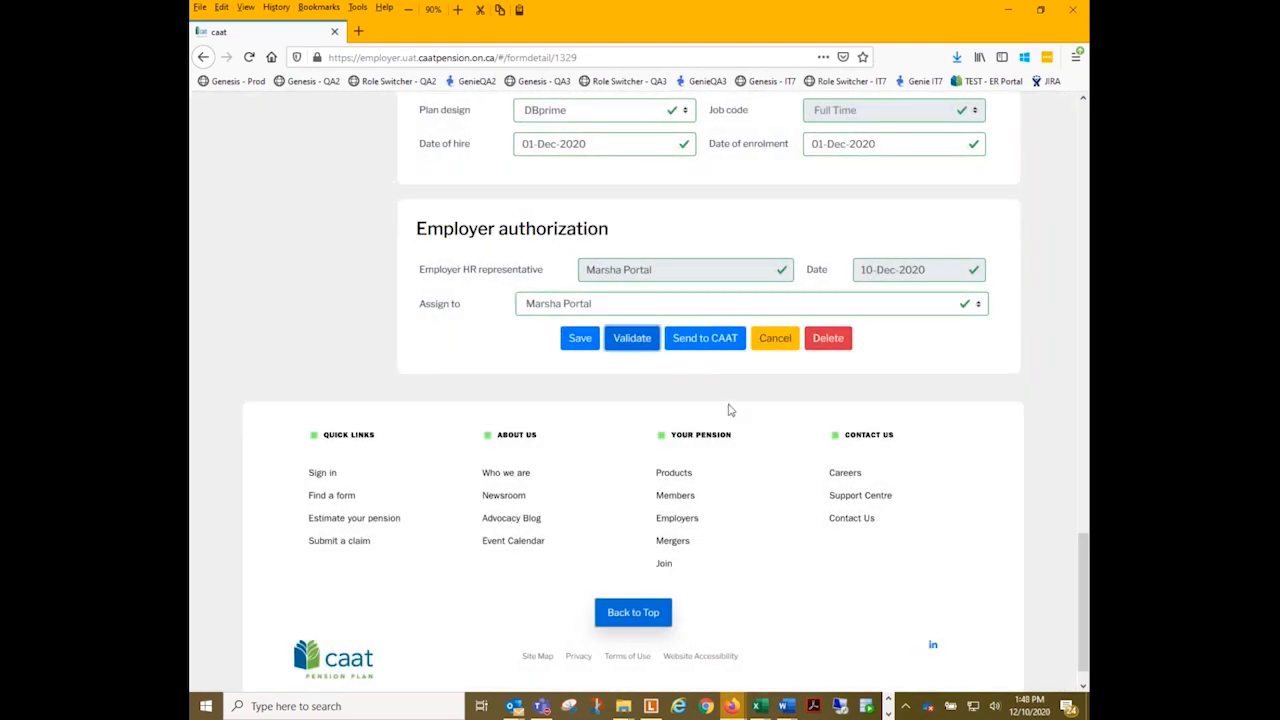
click(707, 346)
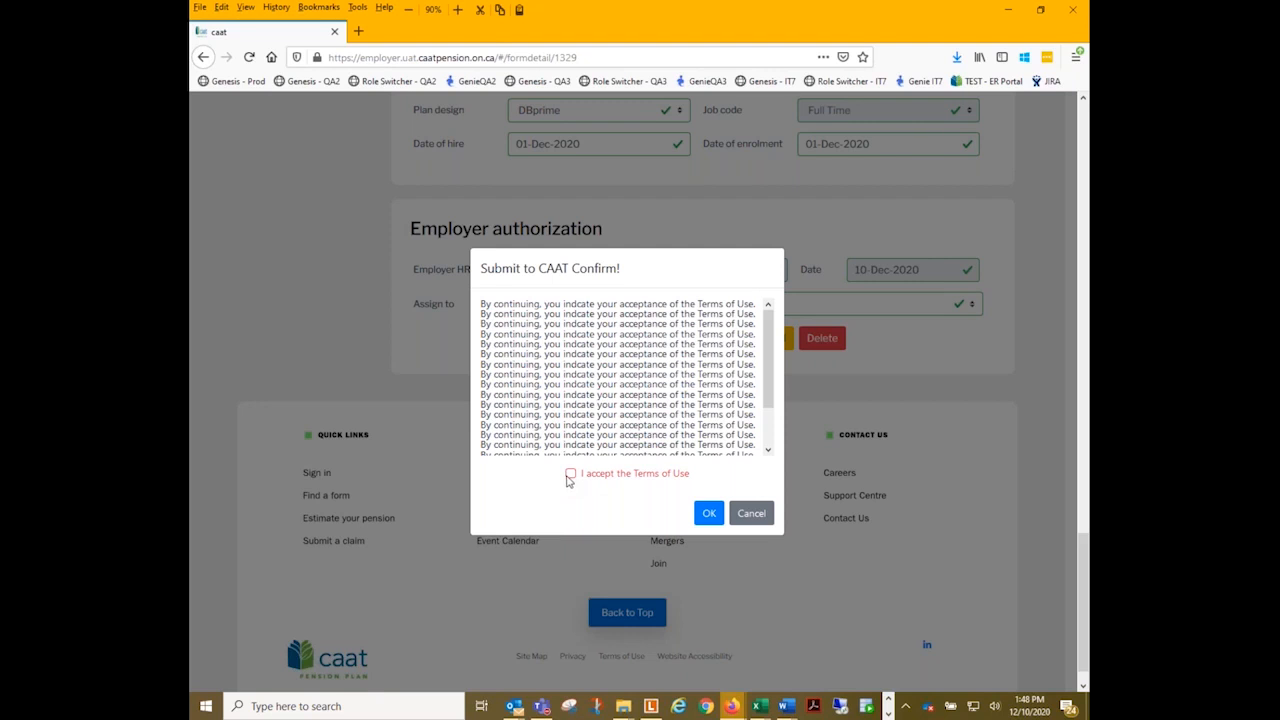
click(570, 474)
click(708, 516)
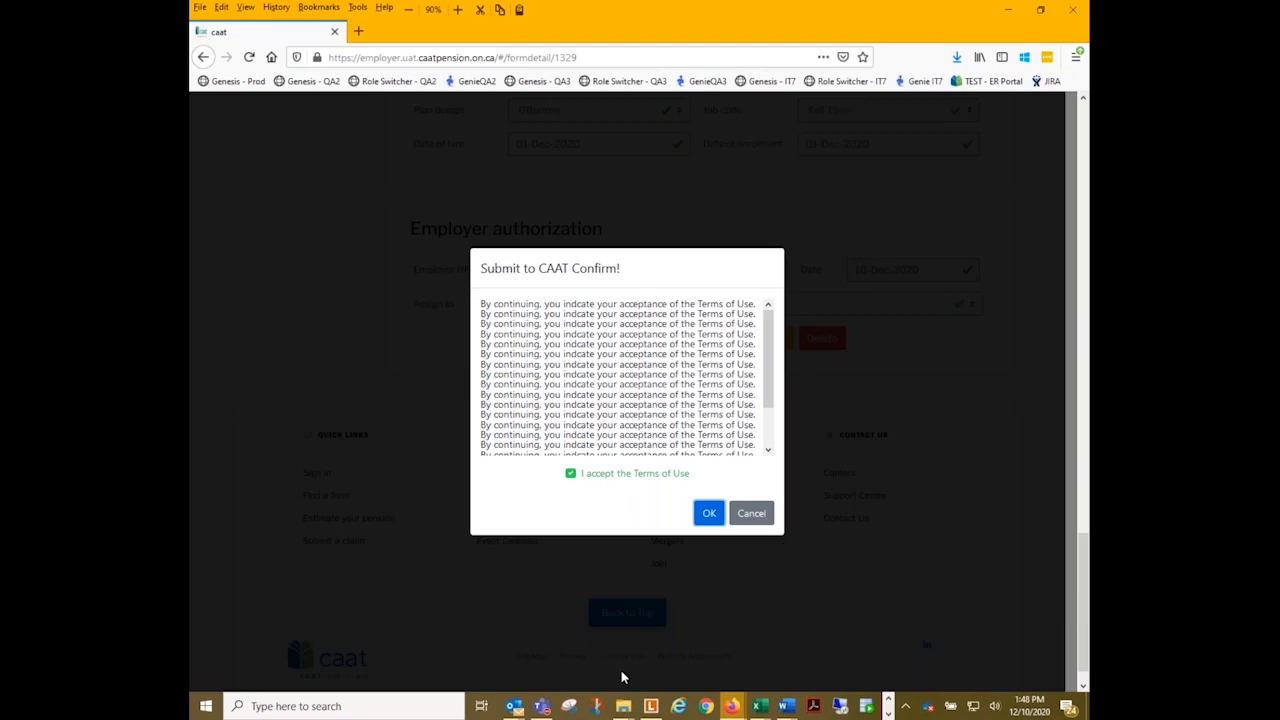
click(711, 518)
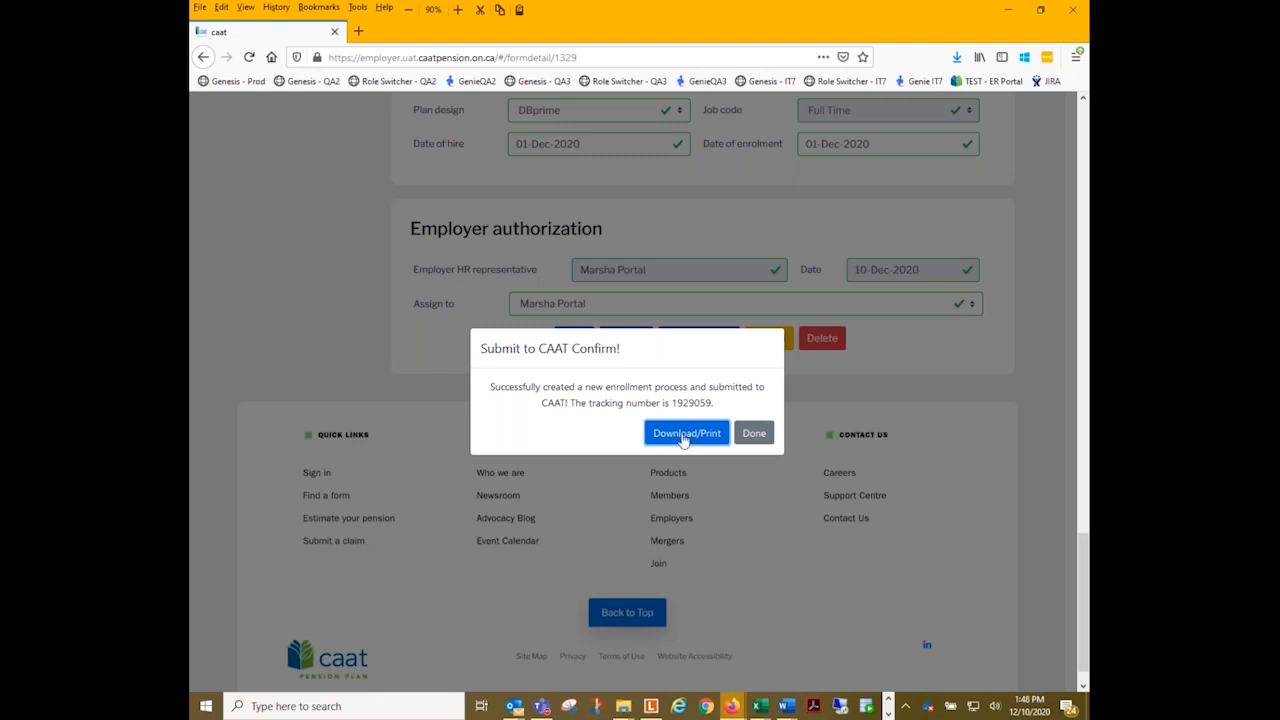
- Open the DBprime Enrolment Form PDF in Firefox and dismiss the display warning
click(684, 440)
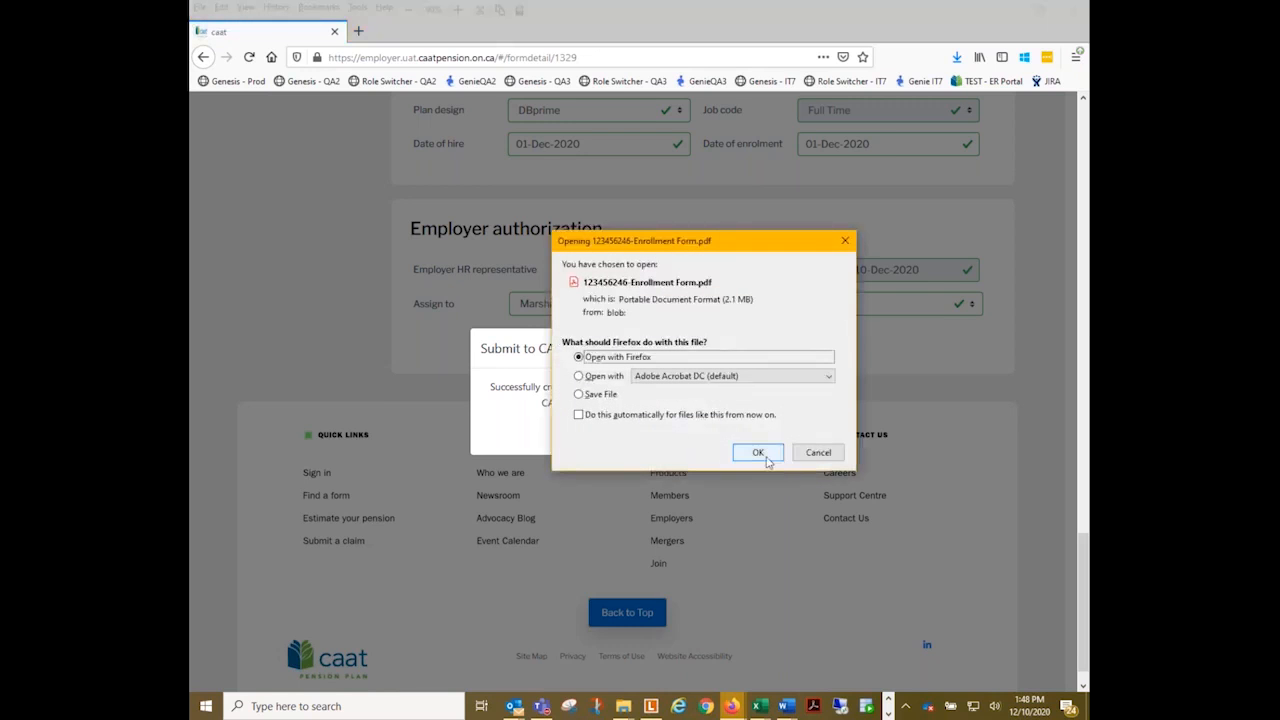
click(769, 461)
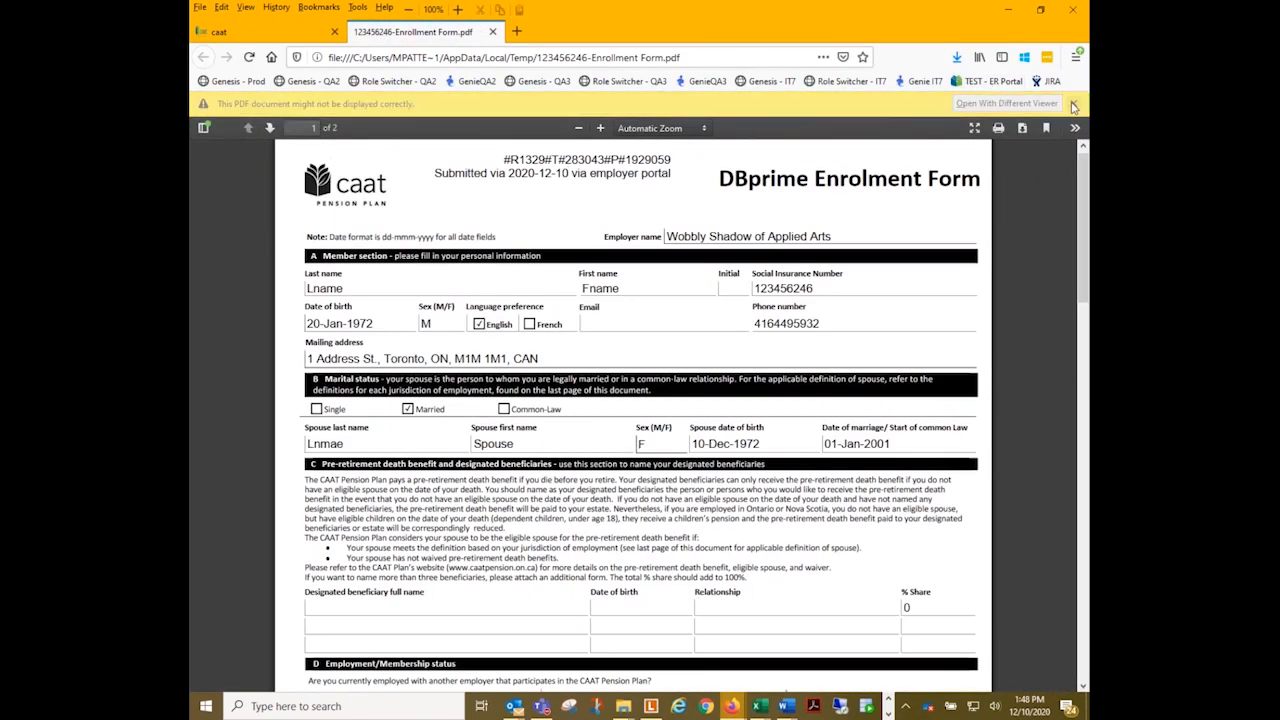
click(1073, 104)
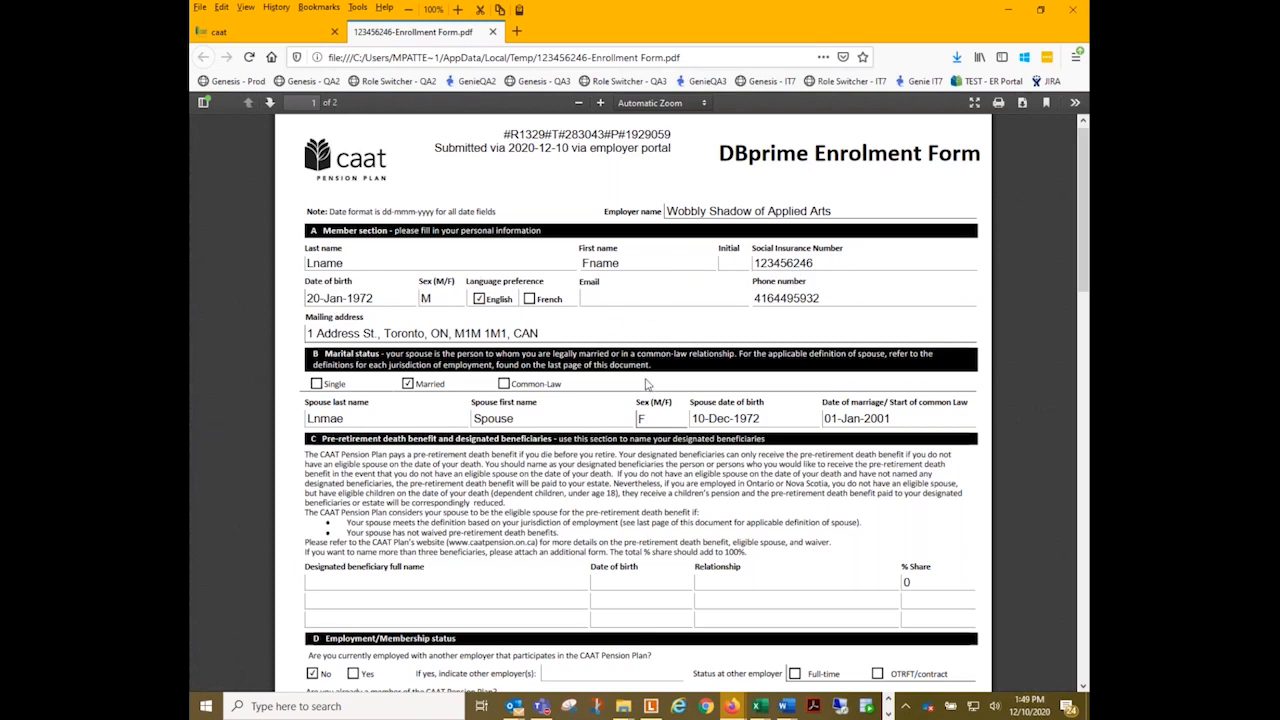
- Scroll through the PDF to review its filled-in sections
scroll(600, 383, down, 4)
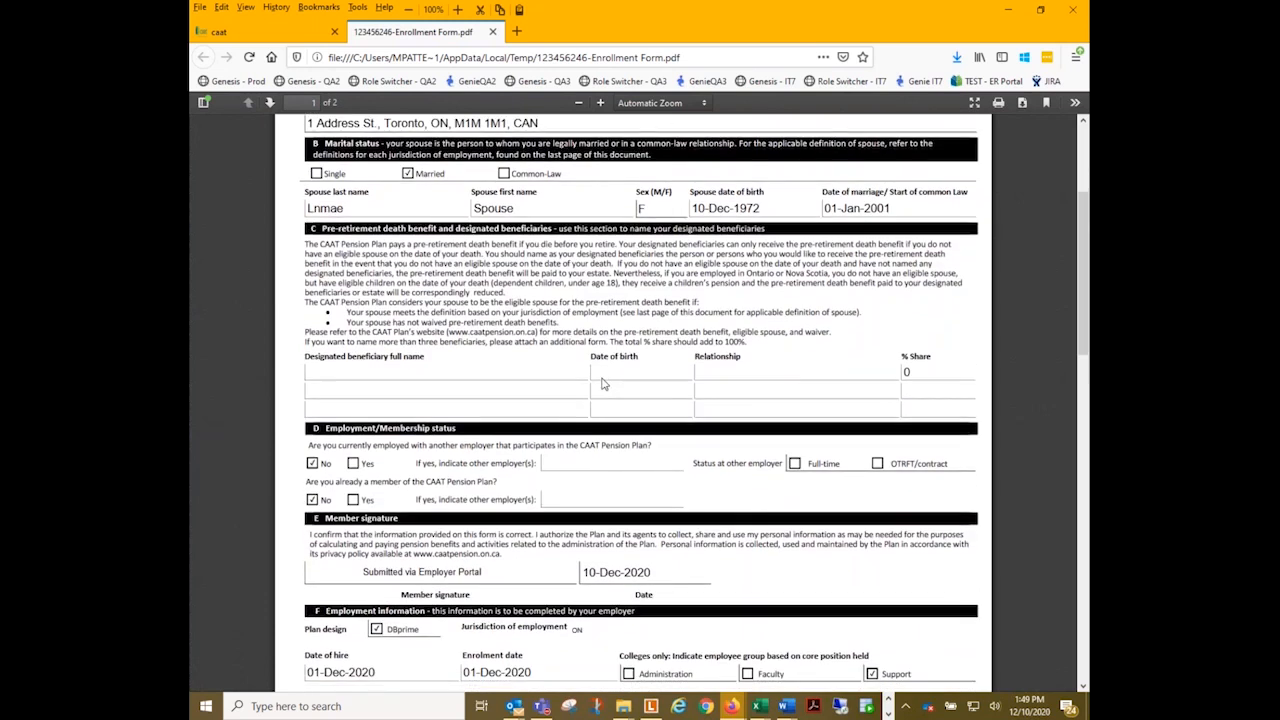
scroll(567, 381, down, 3)
scroll(513, 369, up, 4)
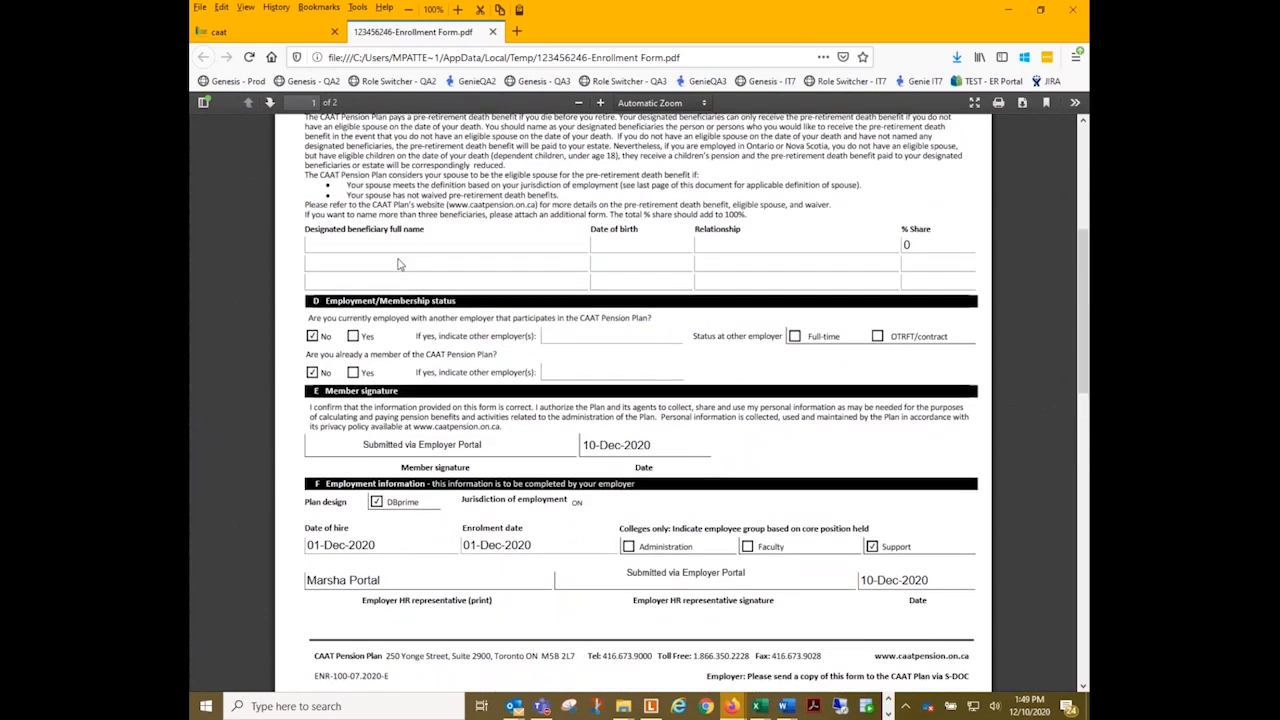
scroll(567, 449, down, 1)
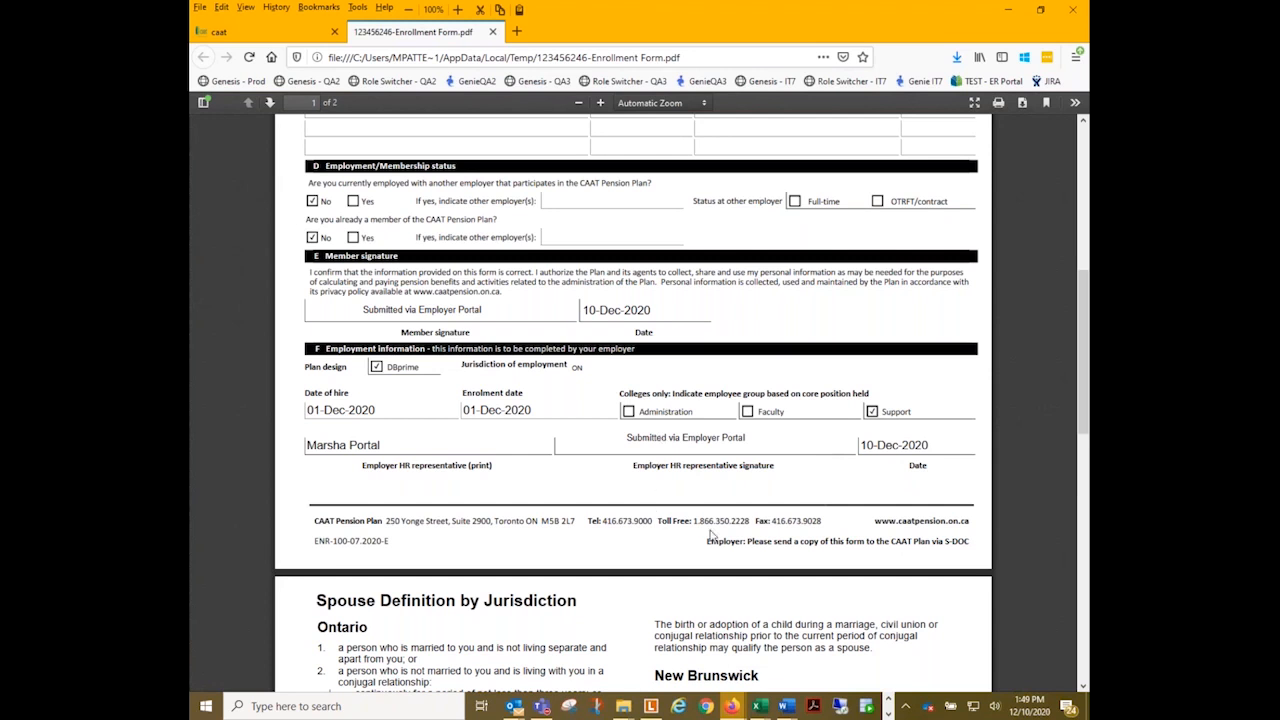
scroll(773, 520, up, 1)
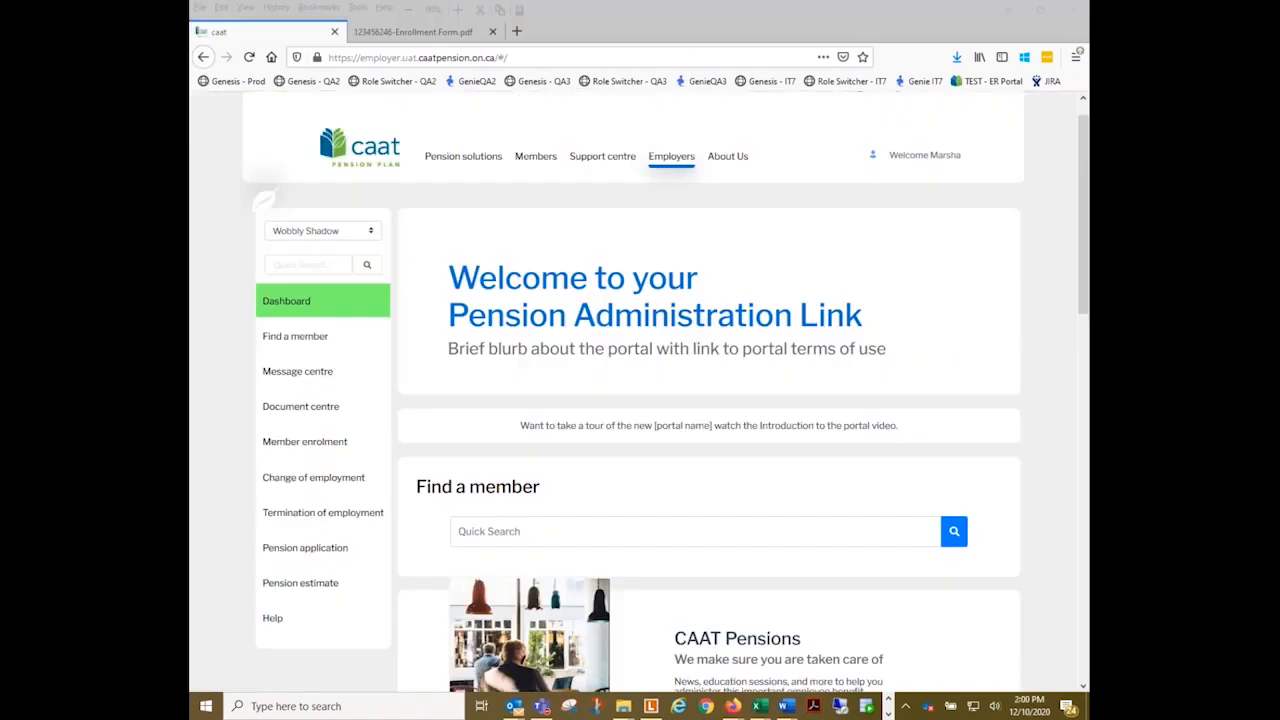